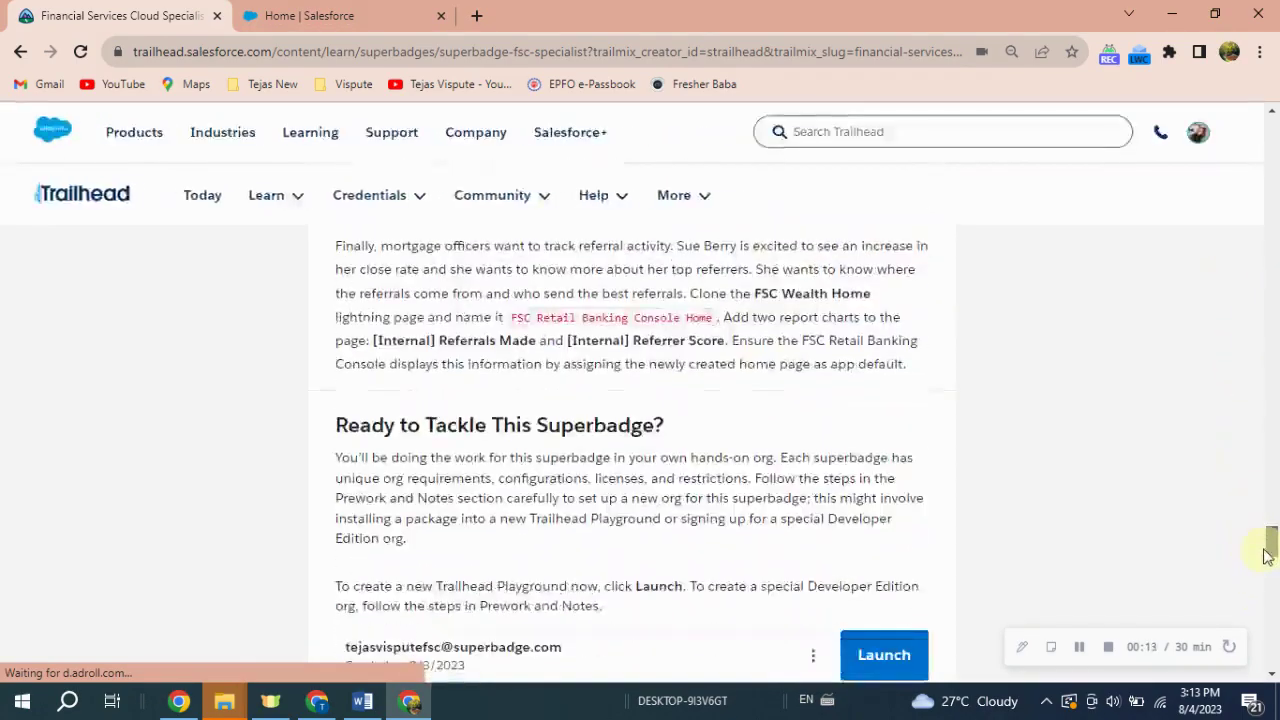
Review the Action Plans requirements of the superbadge, including the permission sets, tab visibility and action plan template
{"action": "left_click_drag", "start_coordinate": [302, 570], "coordinate": [909, 586]}
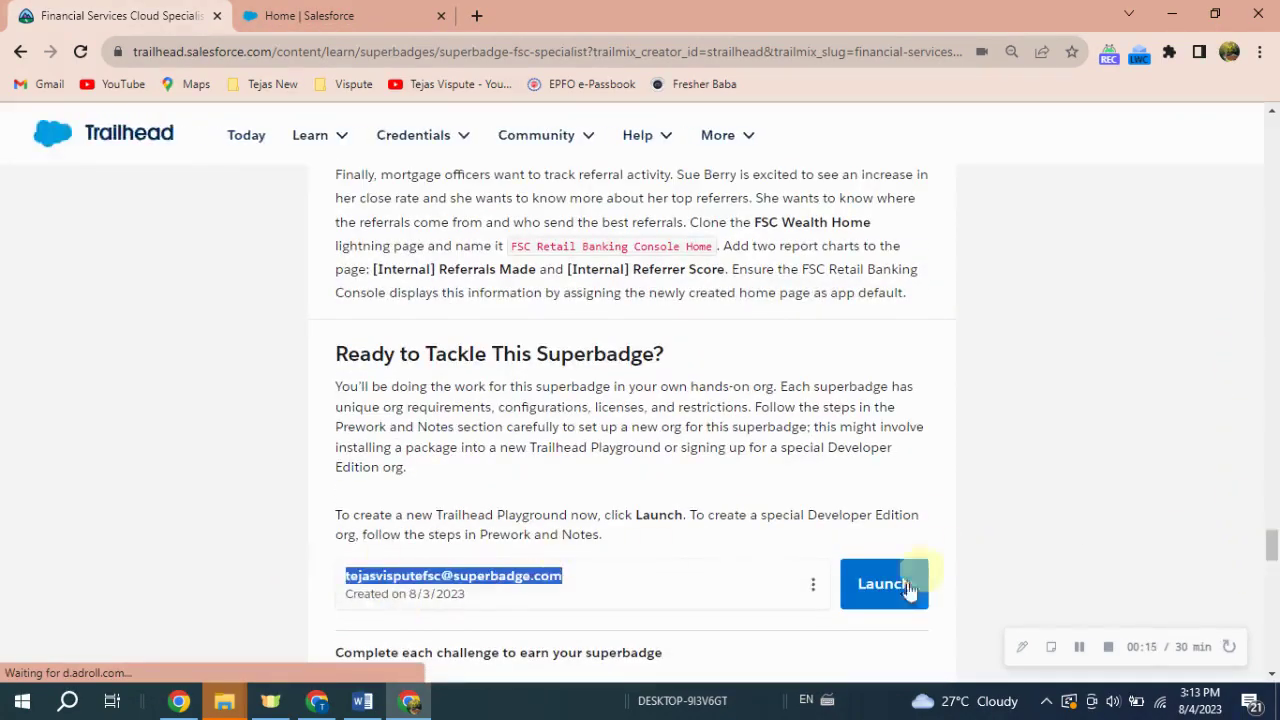
{"action": "left_click", "coordinate": [333, 12]}
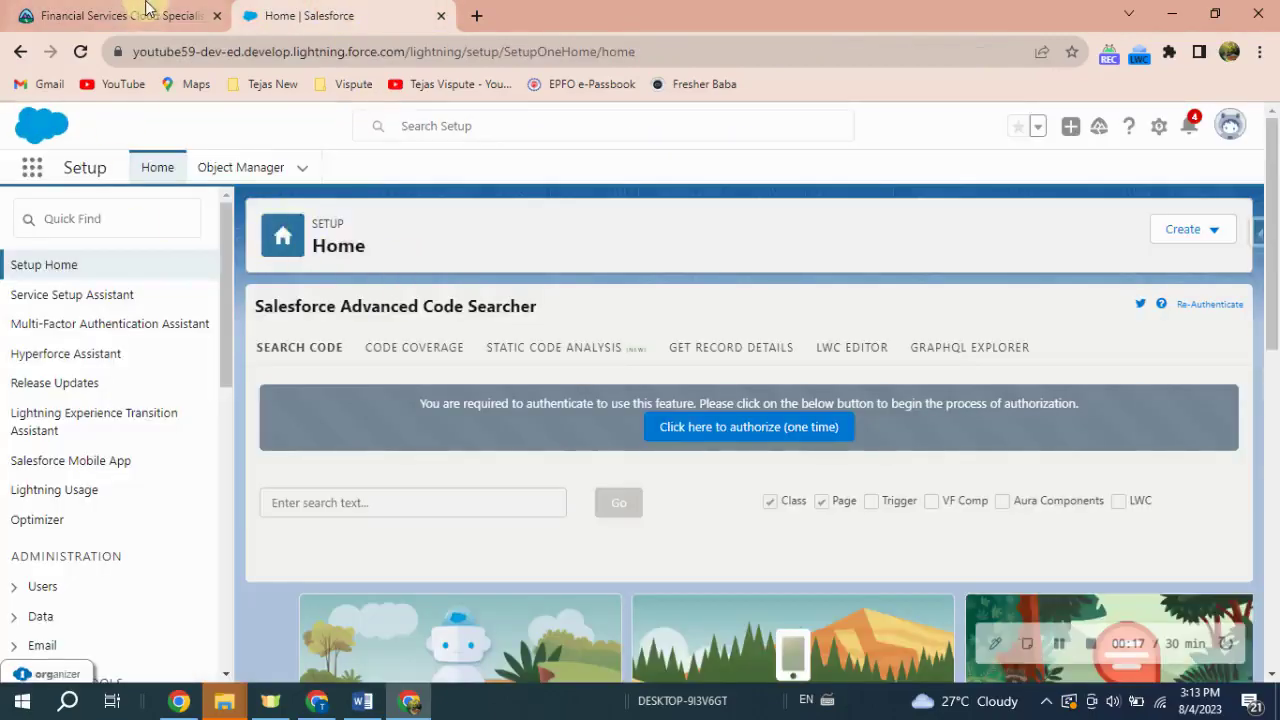
{"action": "left_click", "coordinate": [64, 216]}
{"action": "left_click", "coordinate": [100, 14]}
{"action": "scroll", "coordinate": [406, 430], "scroll_direction": "up", "scroll_amount": 2}
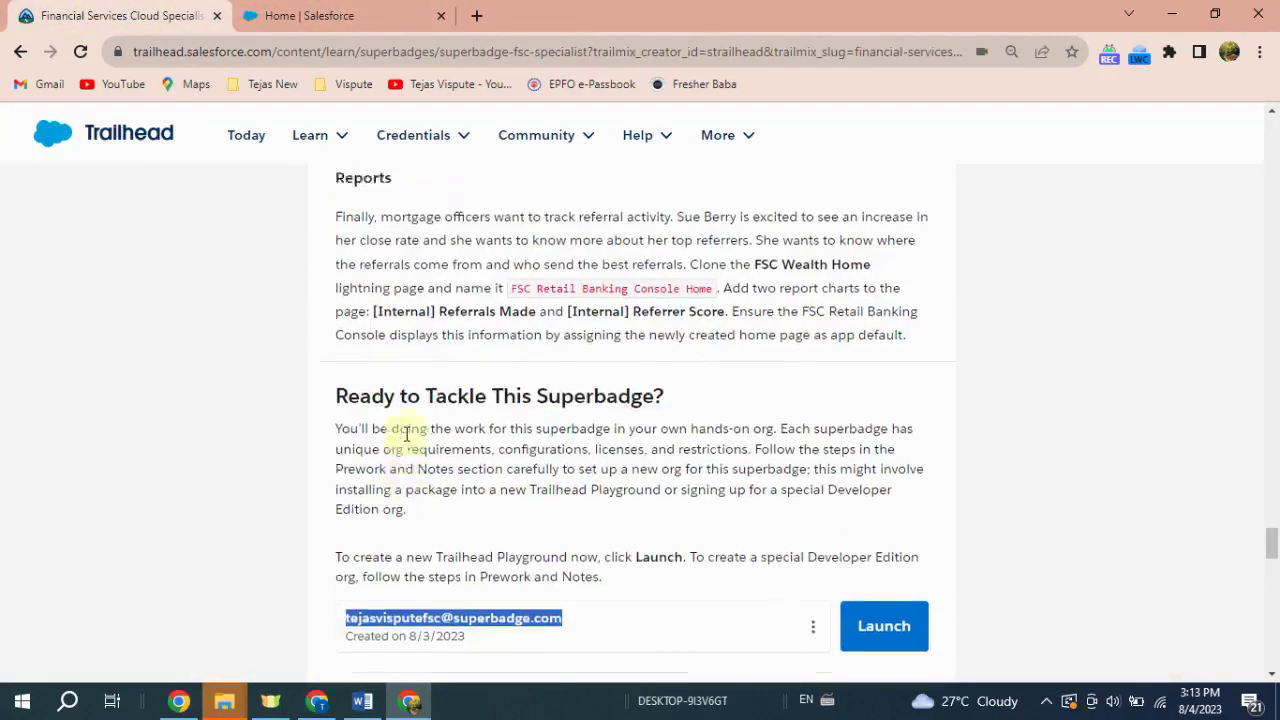
{"action": "scroll", "coordinate": [406, 433], "scroll_direction": "down", "scroll_amount": 5}
{"action": "scroll", "coordinate": [406, 433], "scroll_direction": "up", "scroll_amount": 15}
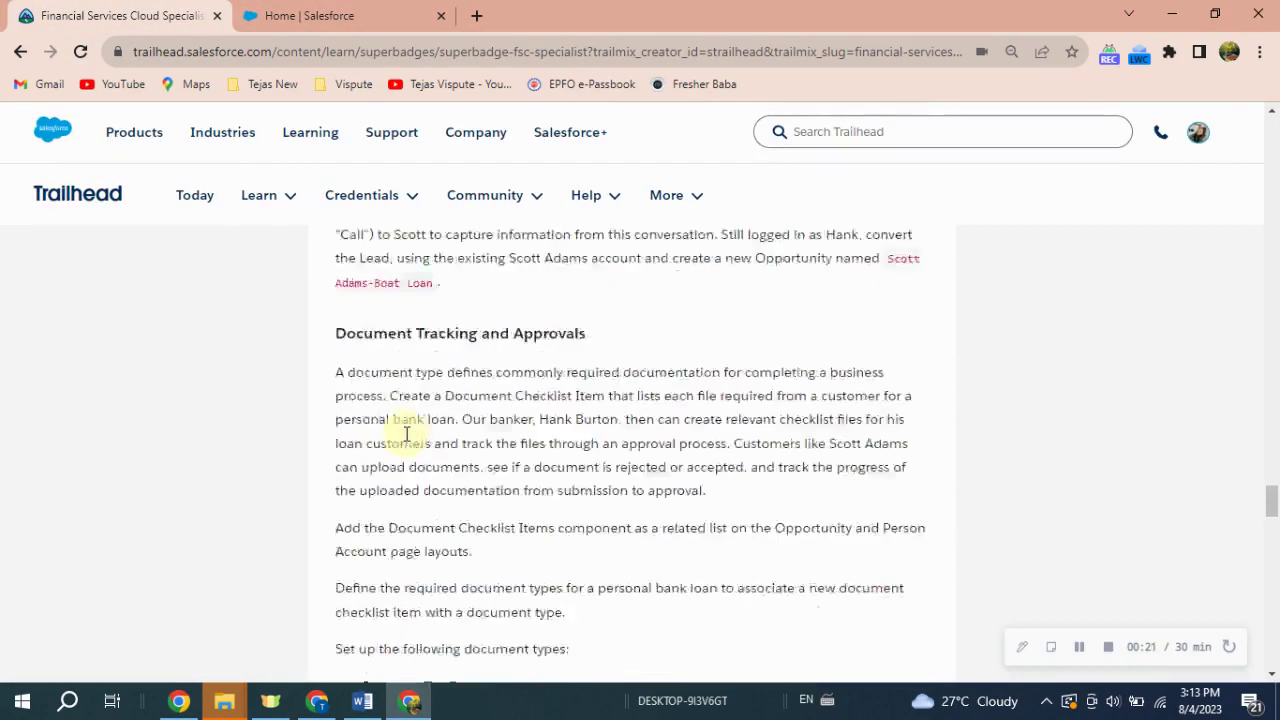
{"action": "scroll", "coordinate": [406, 433], "scroll_direction": "up", "scroll_amount": 5}
{"action": "scroll", "coordinate": [408, 441], "scroll_direction": "down", "scroll_amount": 3}
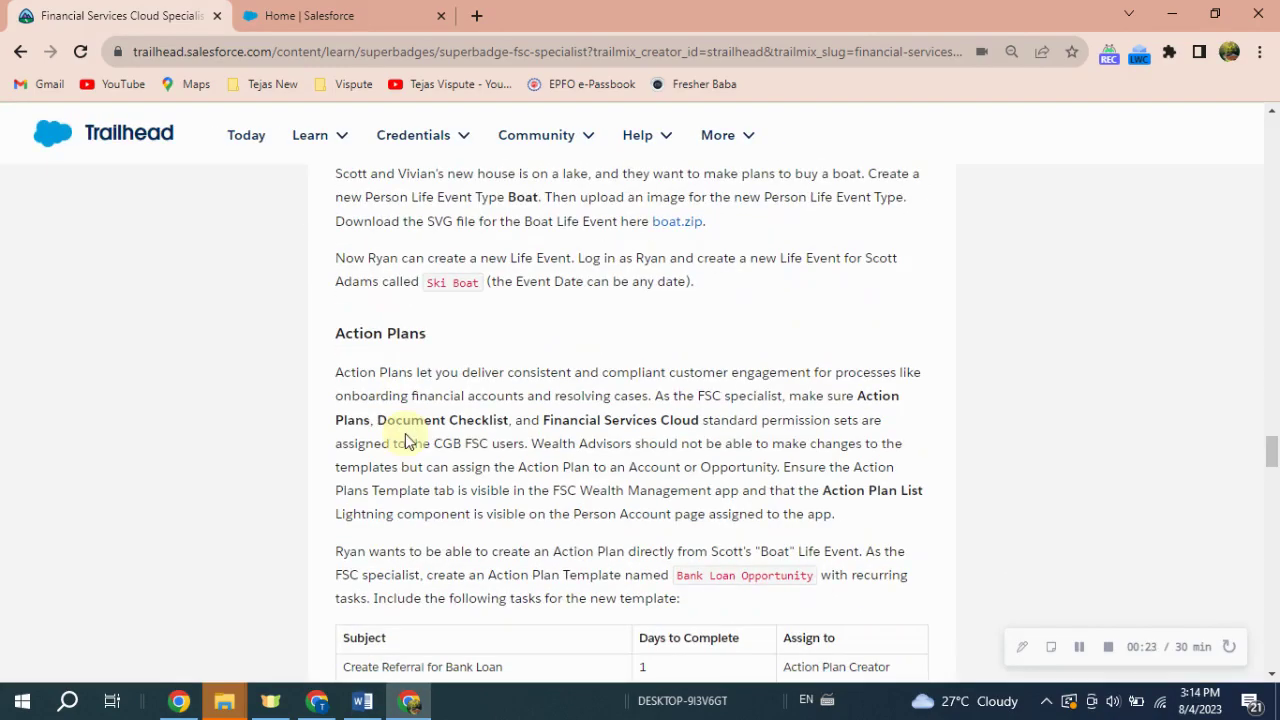
{"action": "left_click_drag", "start_coordinate": [333, 388], "coordinate": [845, 585]}
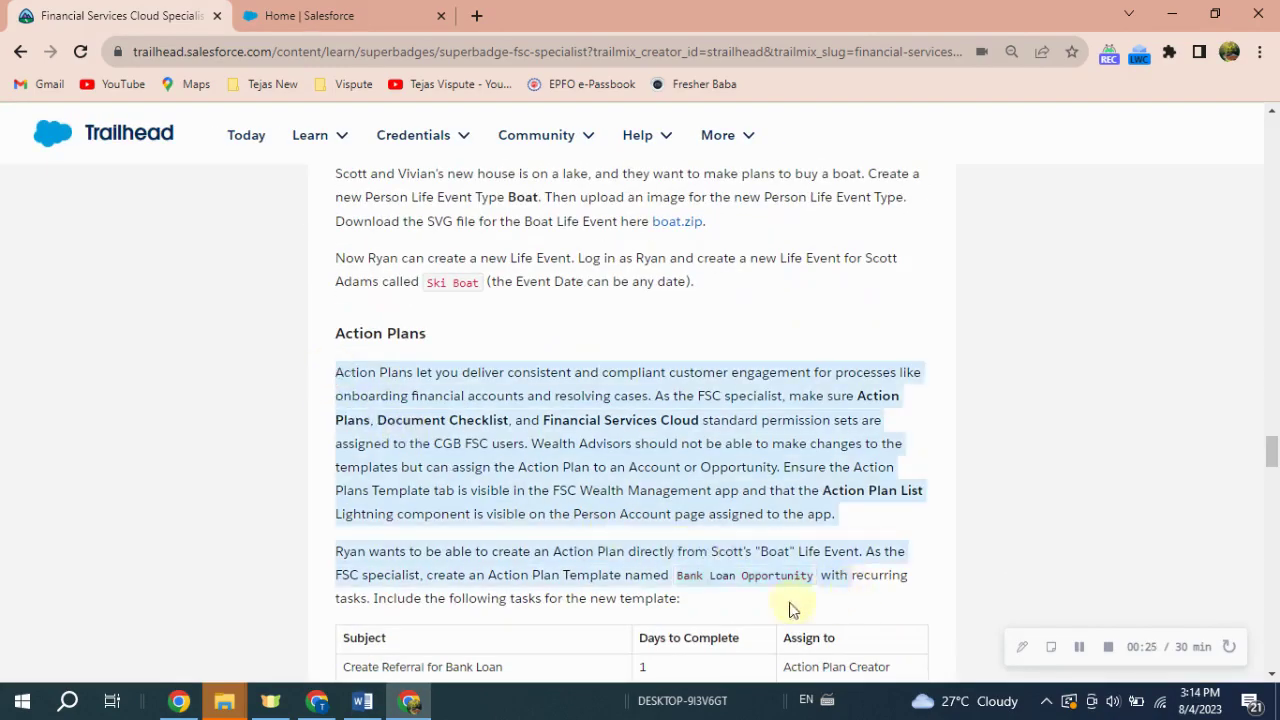
{"action": "left_click", "coordinate": [505, 530]}
Find the FSC Wealth Management app in the Salesforce org's App Manager and open it for editing
{"action": "left_click", "coordinate": [345, 12]}
{"action": "left_click", "coordinate": [77, 219]}
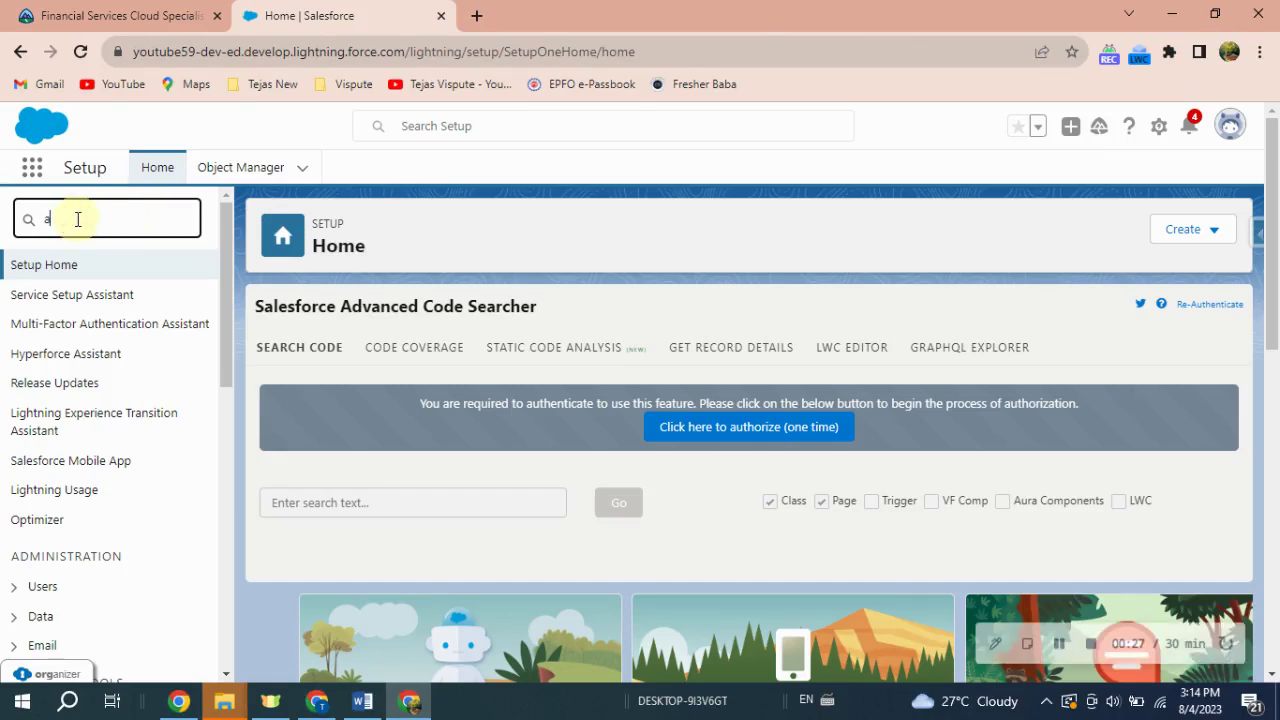
{"action": "type", "text": "app"}
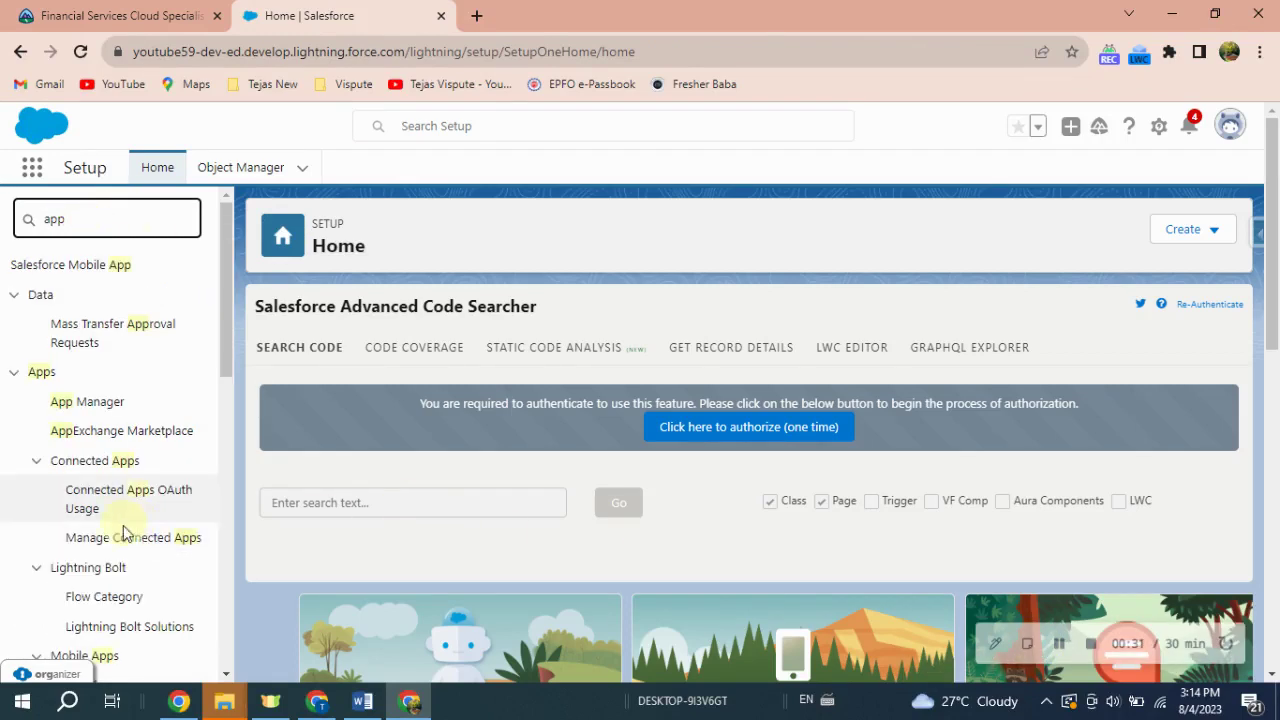
{"action": "left_click", "coordinate": [103, 408]}
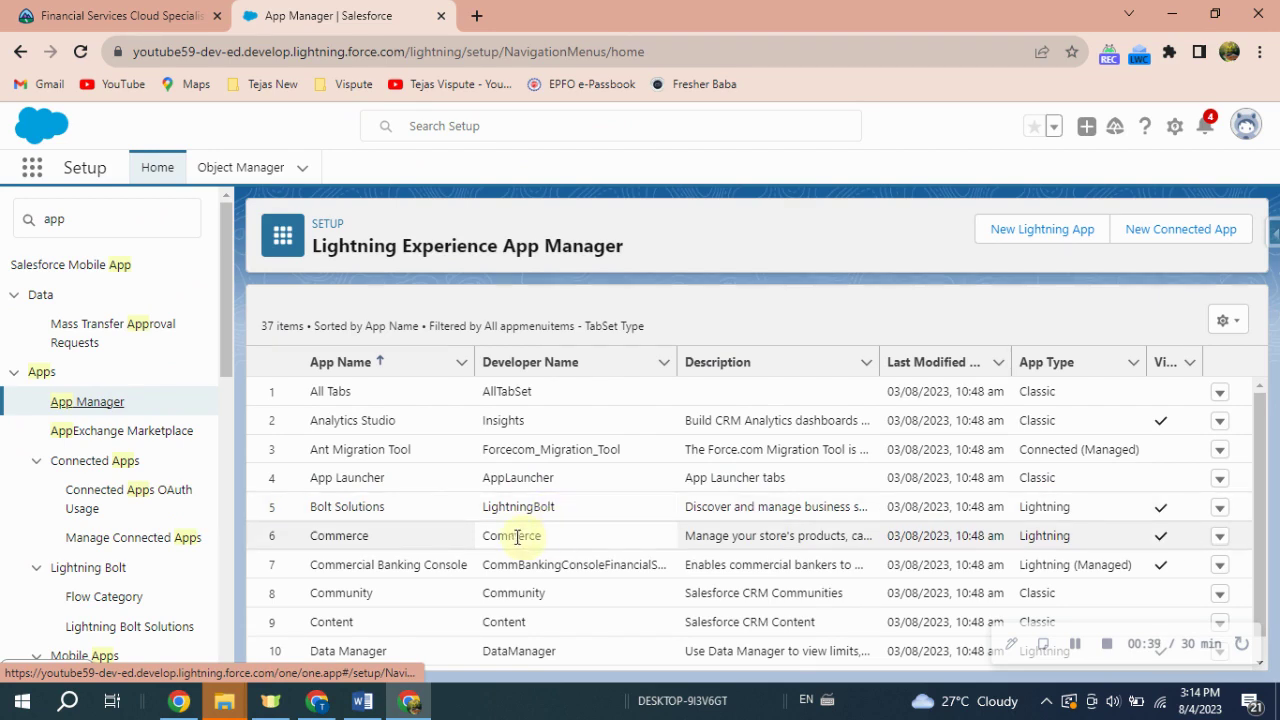
{"action": "scroll", "coordinate": [516, 536], "scroll_direction": "down", "scroll_amount": 5}
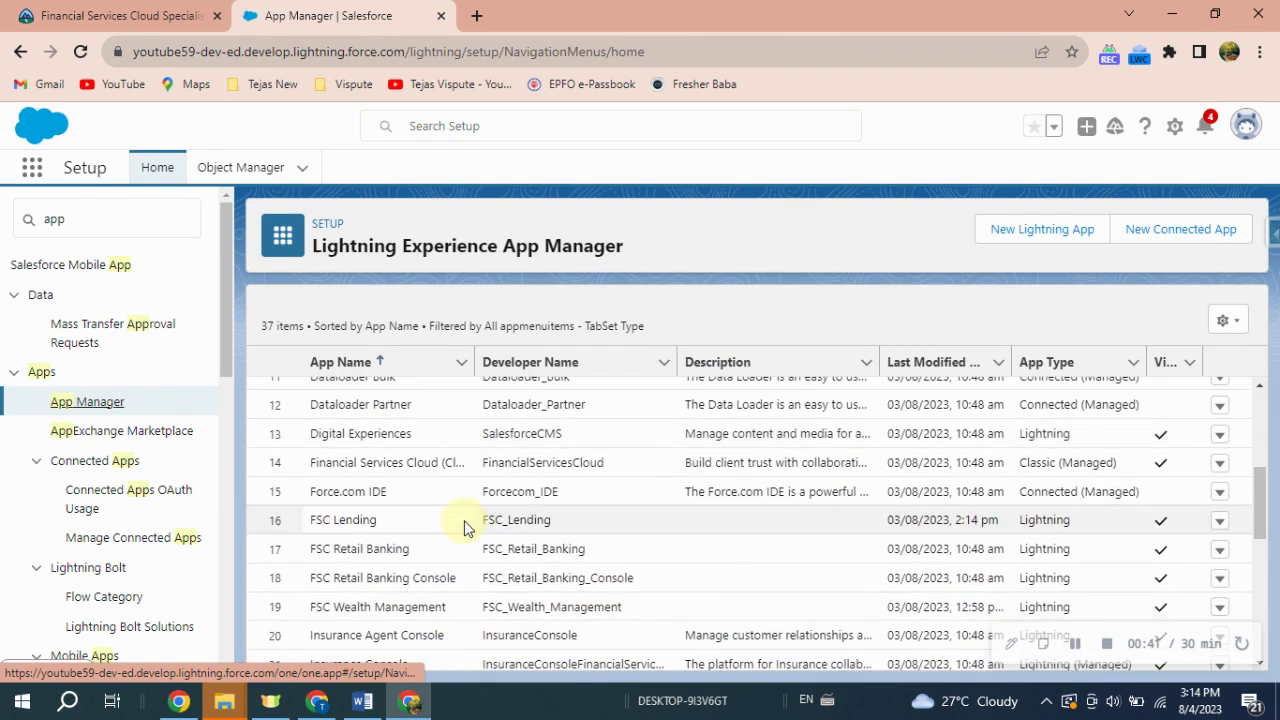
{"action": "scroll", "coordinate": [433, 560], "scroll_direction": "down", "scroll_amount": 1}
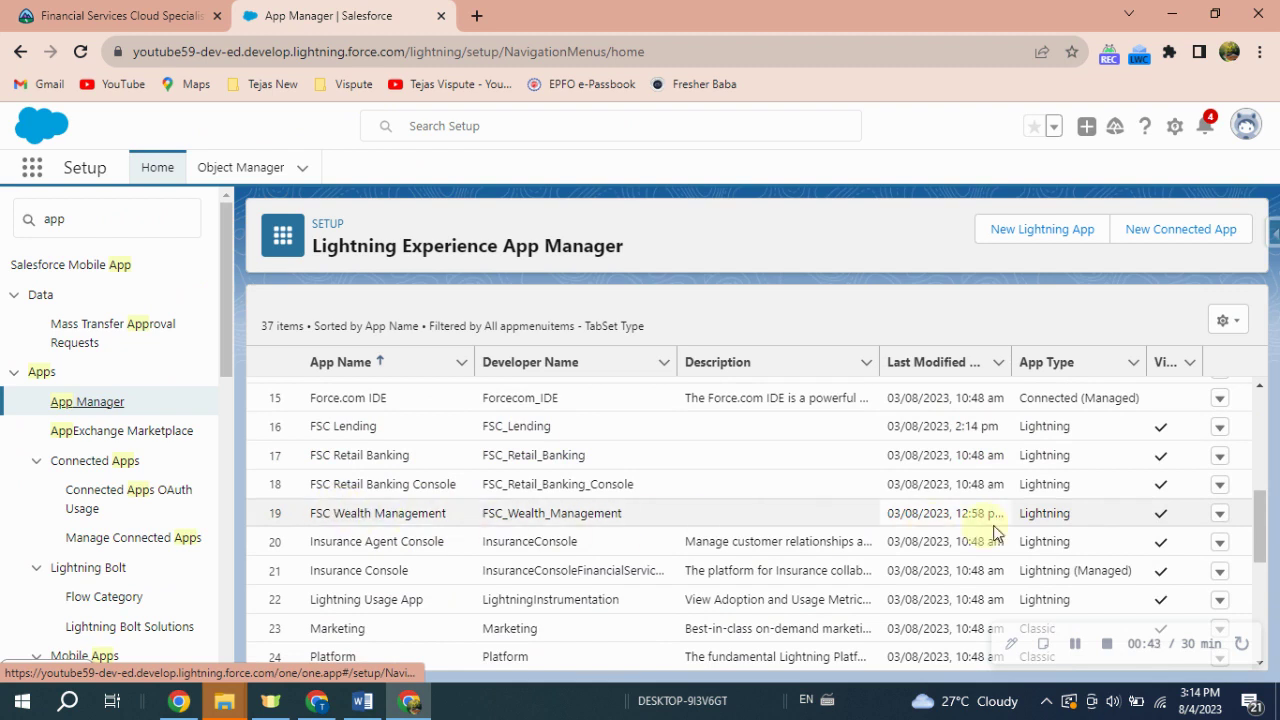
{"action": "left_click", "coordinate": [1219, 514]}
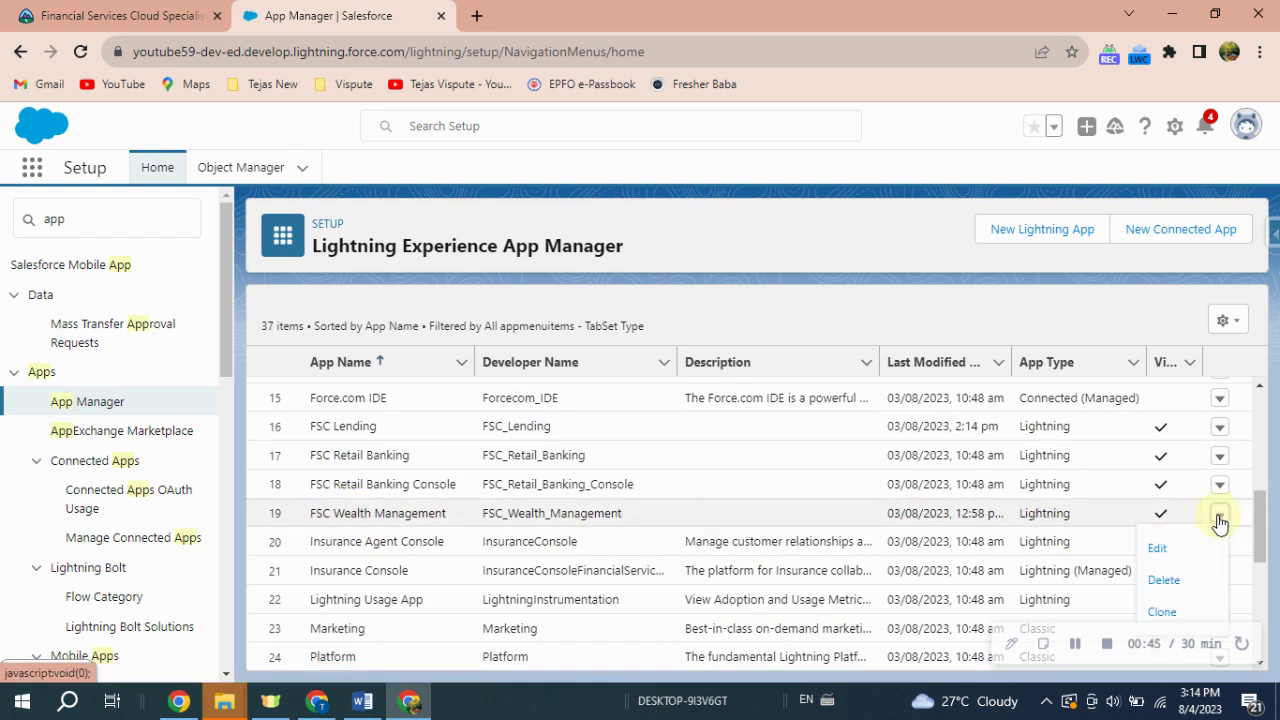
{"action": "left_click", "coordinate": [1219, 516]}
{"action": "left_click", "coordinate": [1218, 516]}
{"action": "left_click", "coordinate": [1155, 548]}
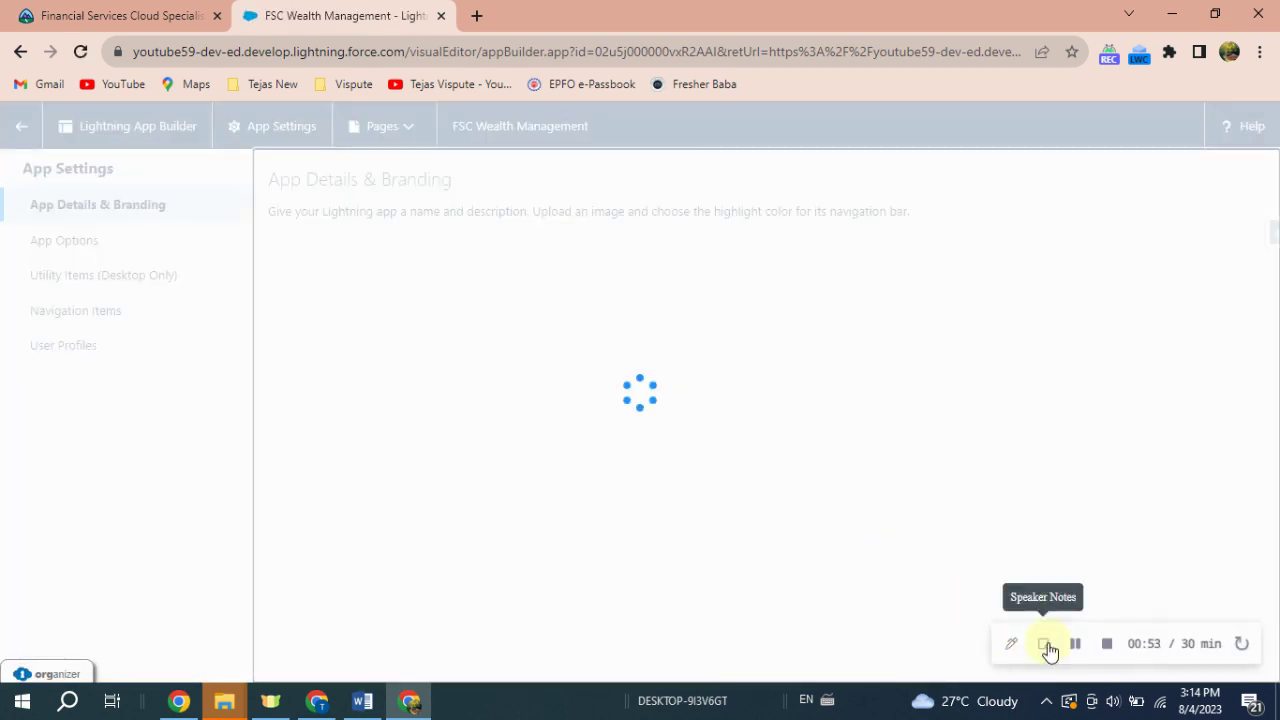
Add Action Plan Templates and Action Plans to the FSC Wealth Management app's navigation items, save, and return to the app list
{"action": "left_click", "coordinate": [88, 316]}
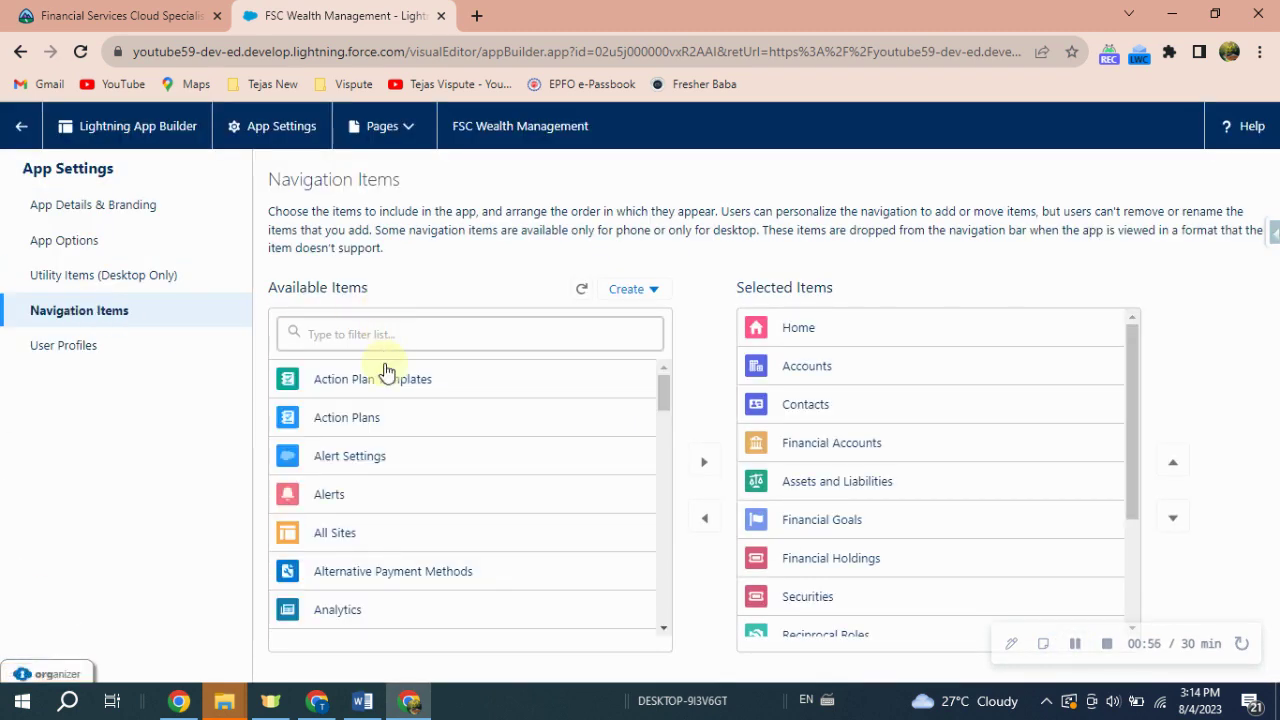
{"action": "left_click", "coordinate": [387, 372]}
{"action": "left_click", "coordinate": [379, 418], "text": "shift"}
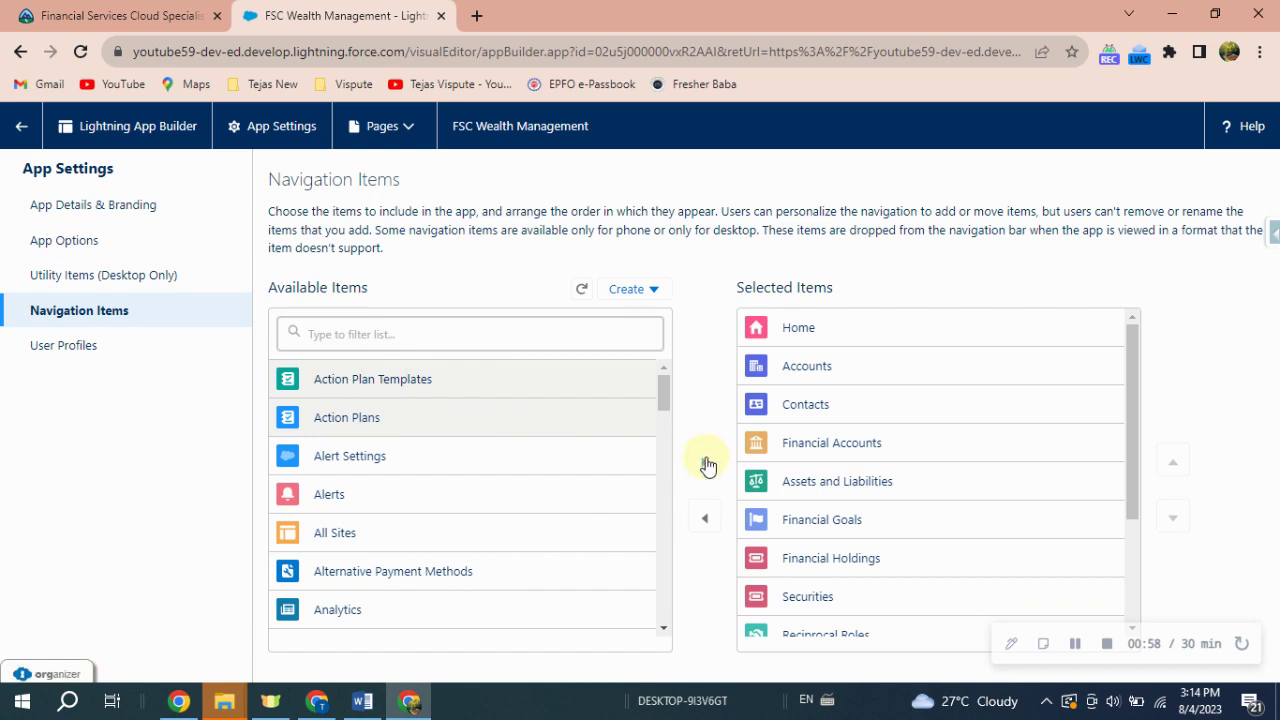
{"action": "left_click", "coordinate": [702, 462]}
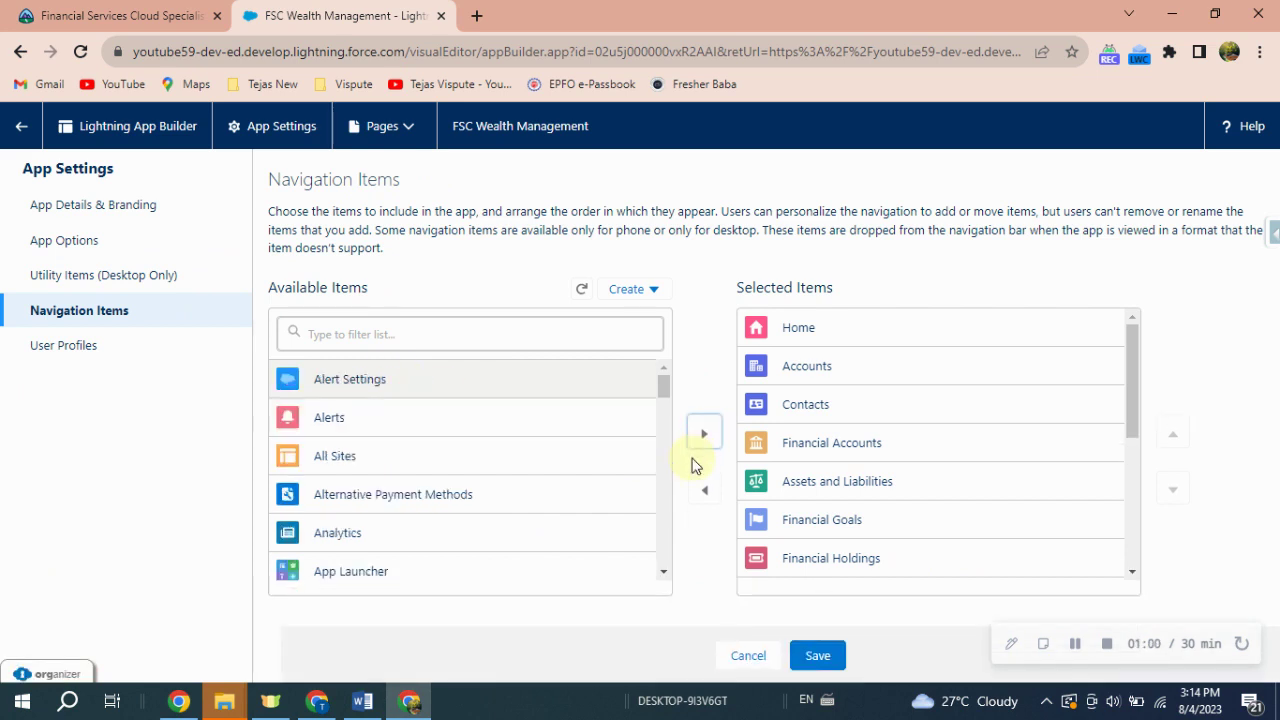
{"action": "scroll", "coordinate": [960, 437], "scroll_direction": "down", "scroll_amount": 3}
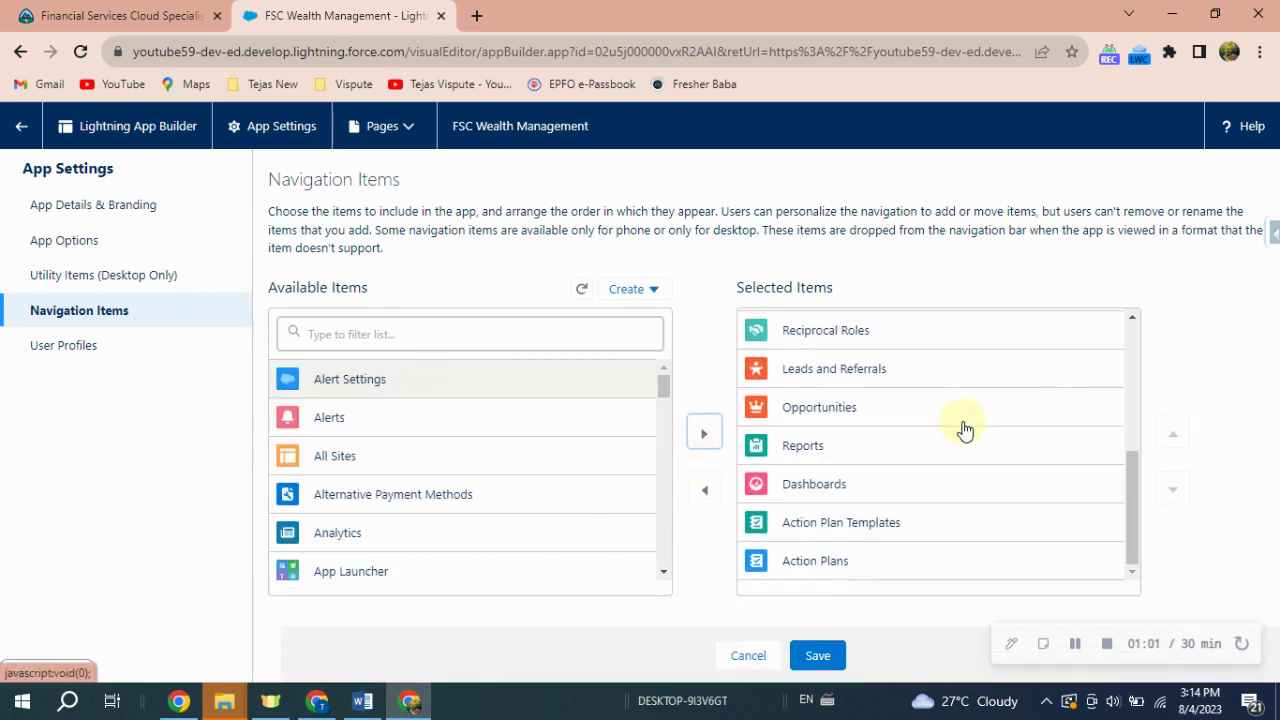
{"action": "left_click", "coordinate": [824, 653]}
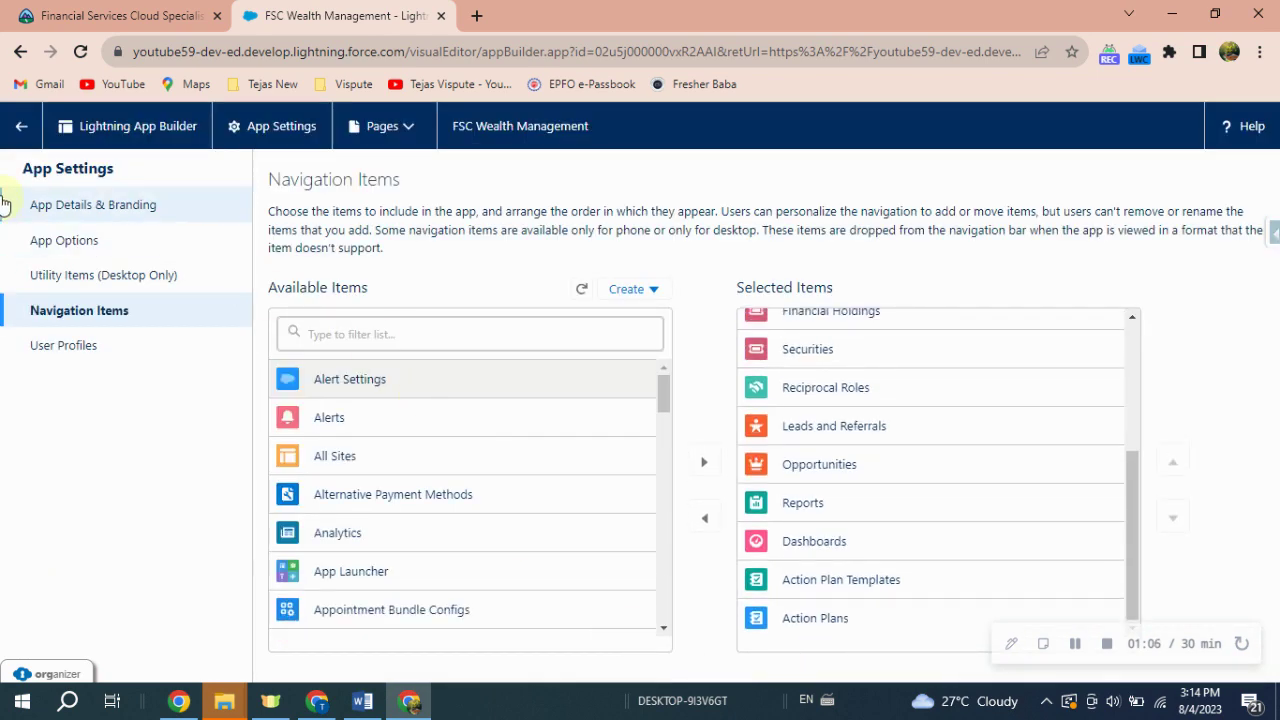
{"action": "left_click", "coordinate": [21, 126]}
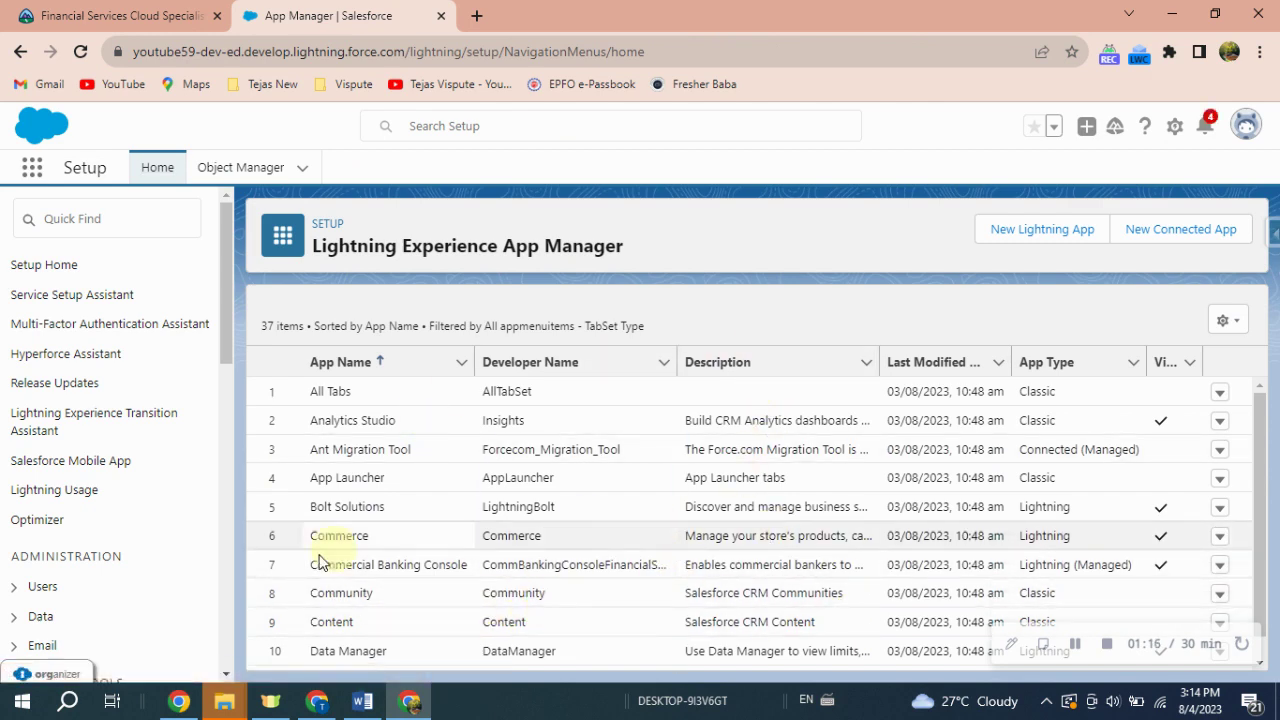
Reopen the FSC Wealth Management app for editing, give the System Administrator profile access to it, save, and leave the builder
{"action": "scroll", "coordinate": [318, 562], "scroll_direction": "down", "scroll_amount": 4}
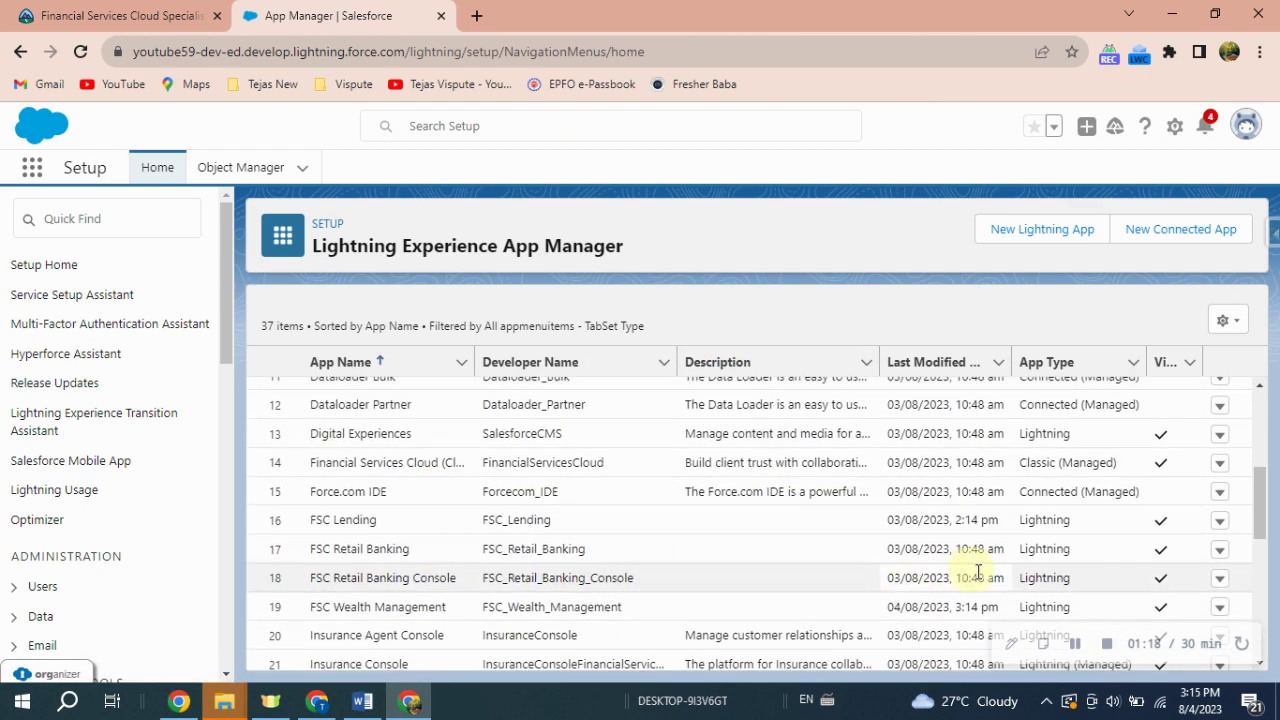
{"action": "left_click", "coordinate": [1219, 607]}
{"action": "left_click", "coordinate": [1166, 518]}
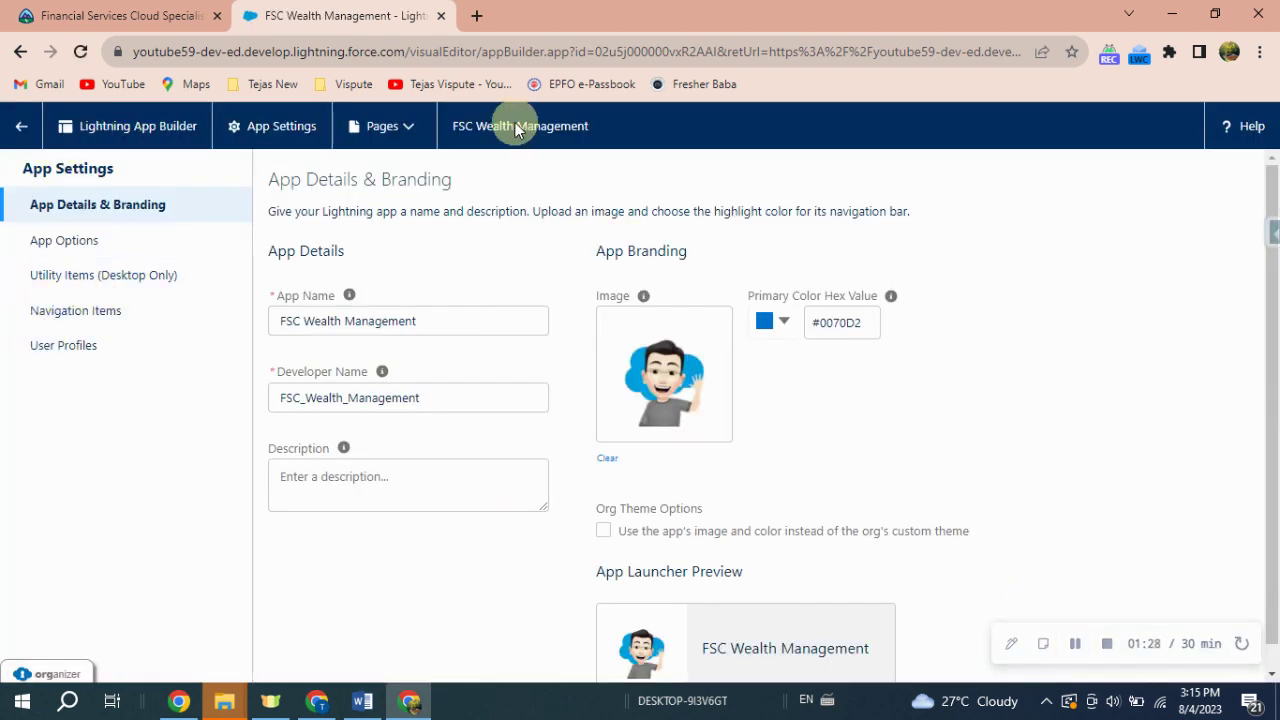
{"action": "left_click", "coordinate": [52, 345]}
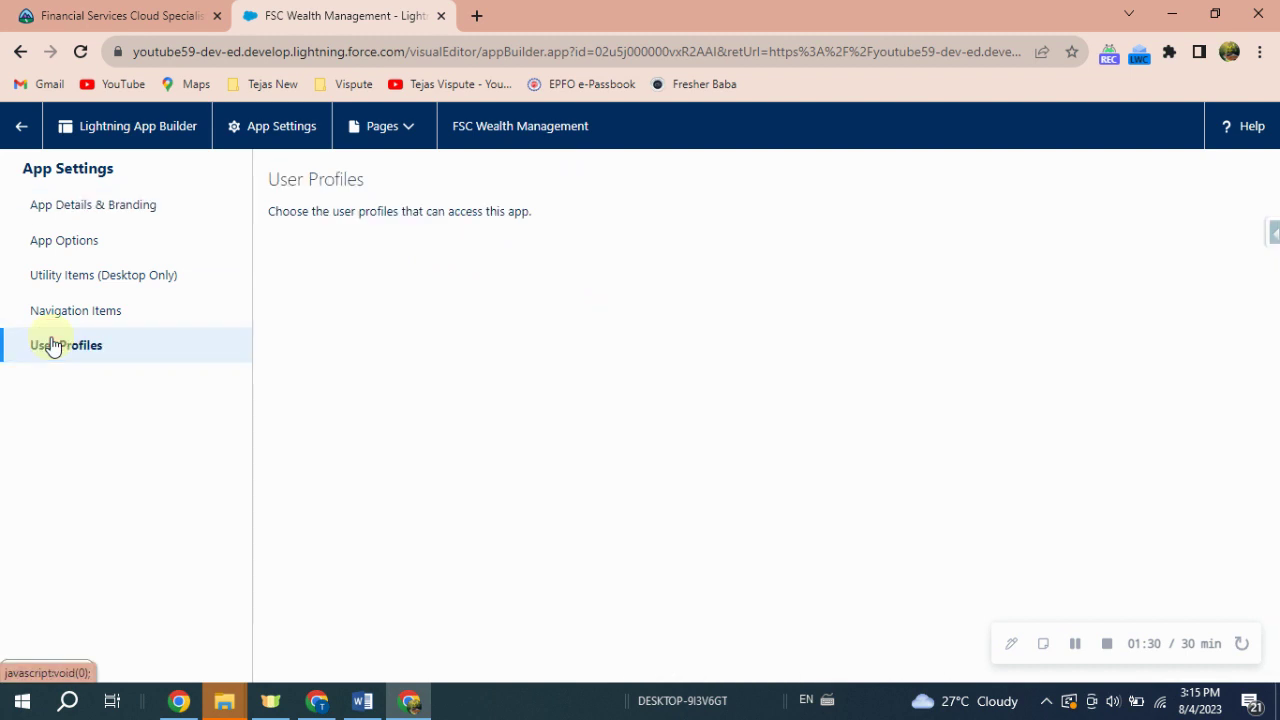
{"action": "left_click", "coordinate": [414, 294]}
{"action": "type", "text": "sy"}
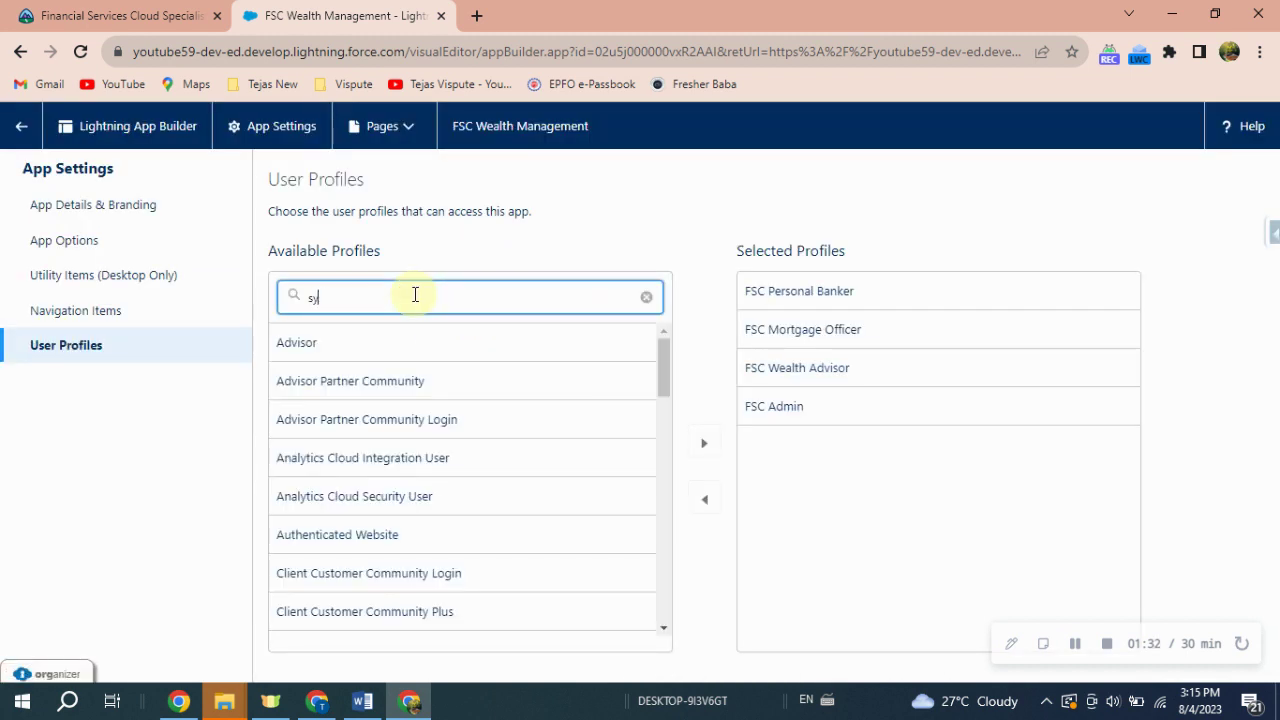
{"action": "type", "text": "ste"}
{"action": "left_click", "coordinate": [328, 395]}
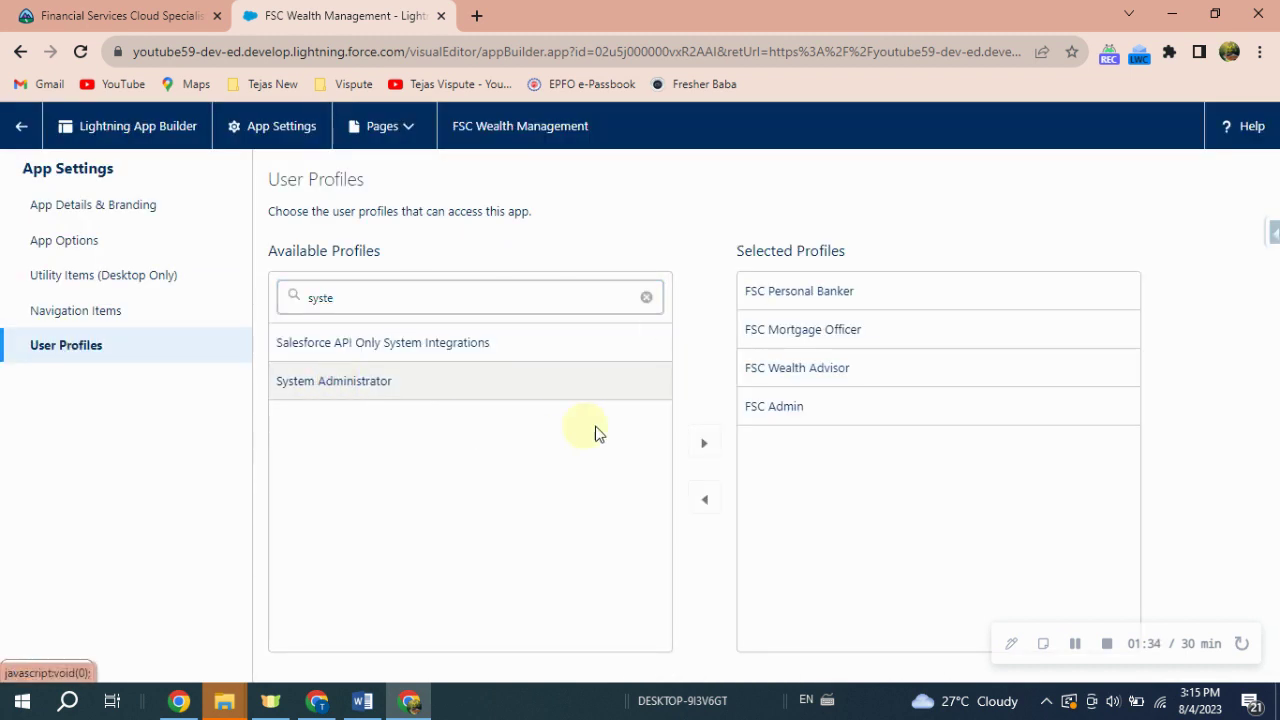
{"action": "left_click", "coordinate": [703, 442]}
{"action": "left_click", "coordinate": [825, 664]}
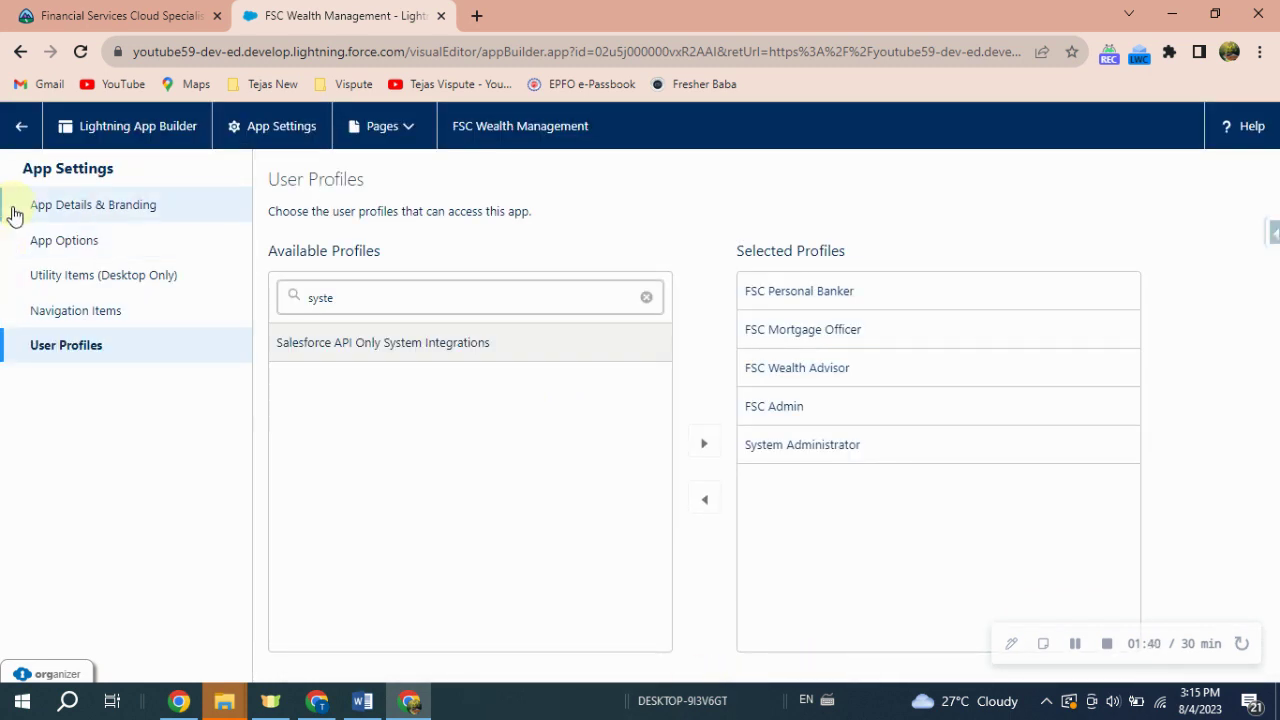
{"action": "left_click", "coordinate": [21, 128]}
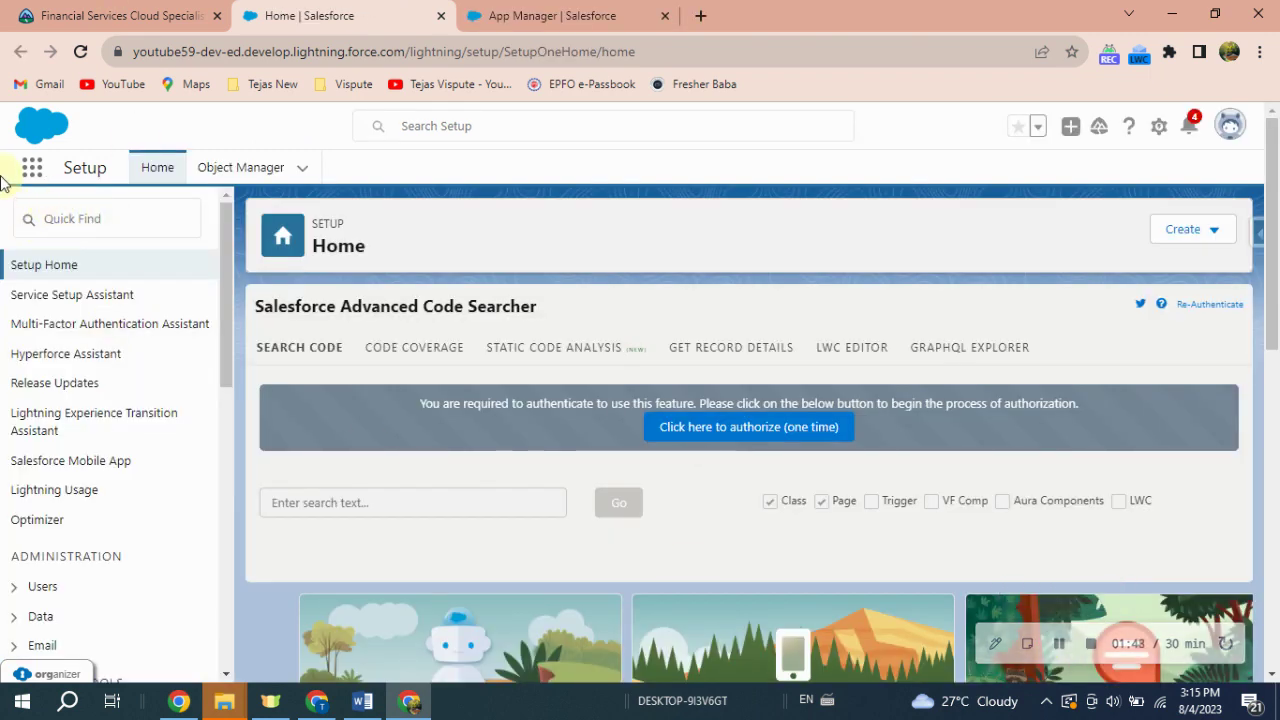
Launch the FSC Wealth Management app and open its Action Plan Templates list, dismissing the navigation help pop-up
{"action": "left_click", "coordinate": [31, 168]}
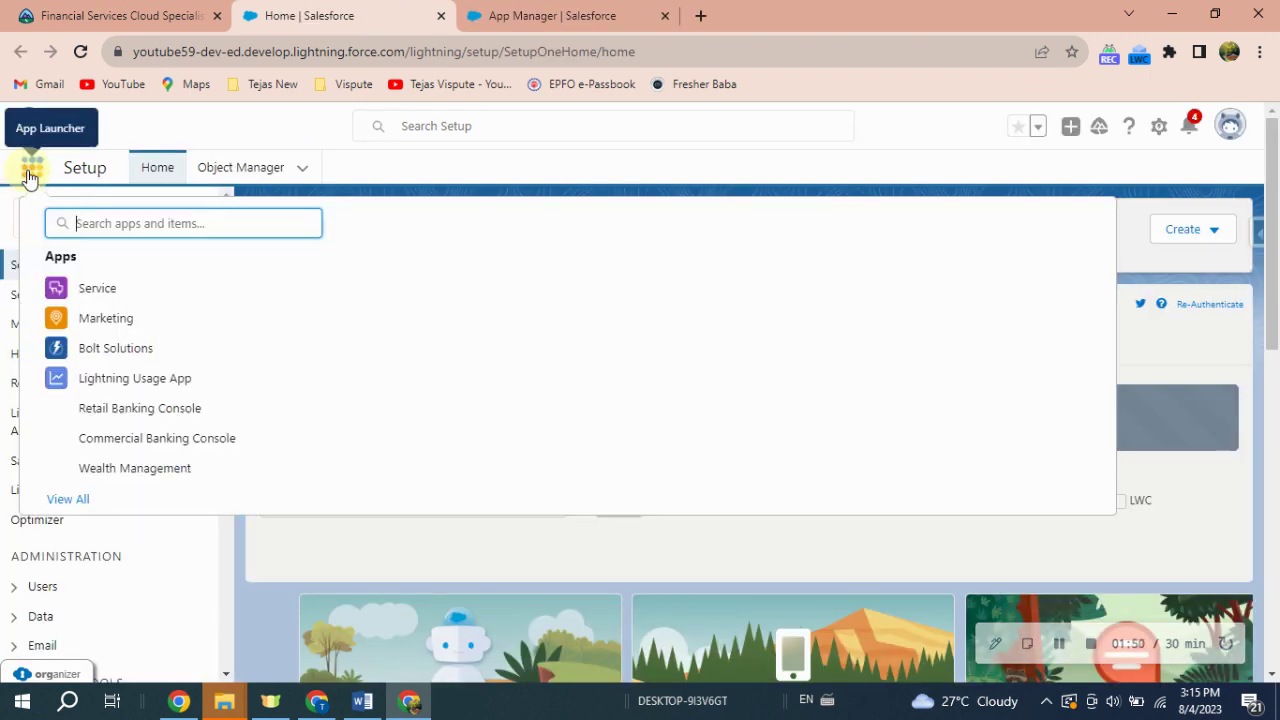
{"action": "type", "text": "FSC"}
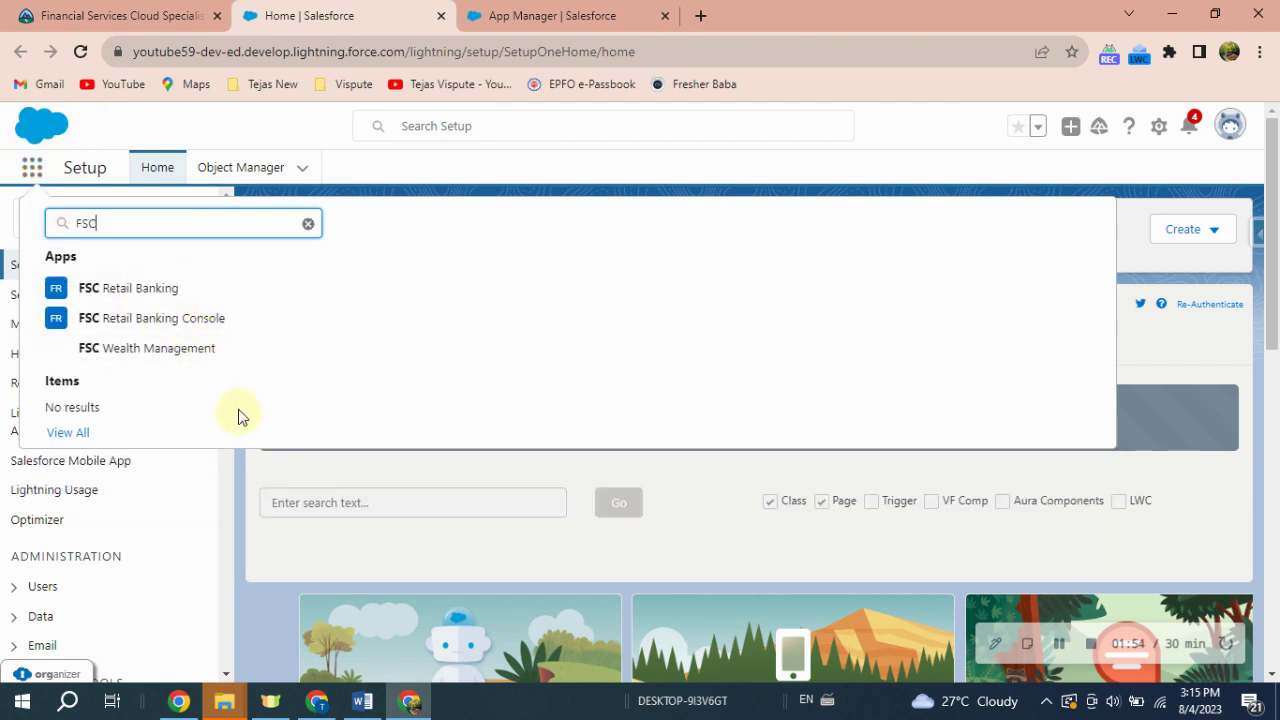
{"action": "left_click", "coordinate": [158, 362]}
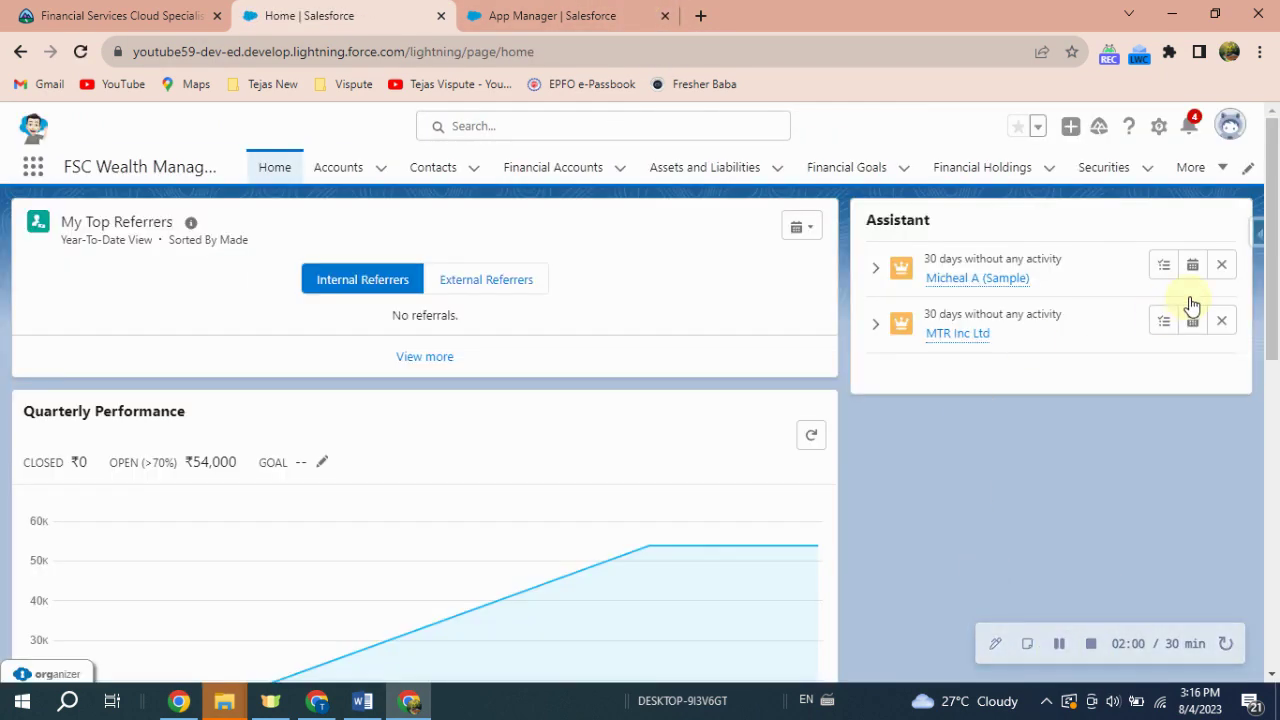
{"action": "left_click", "coordinate": [1230, 170]}
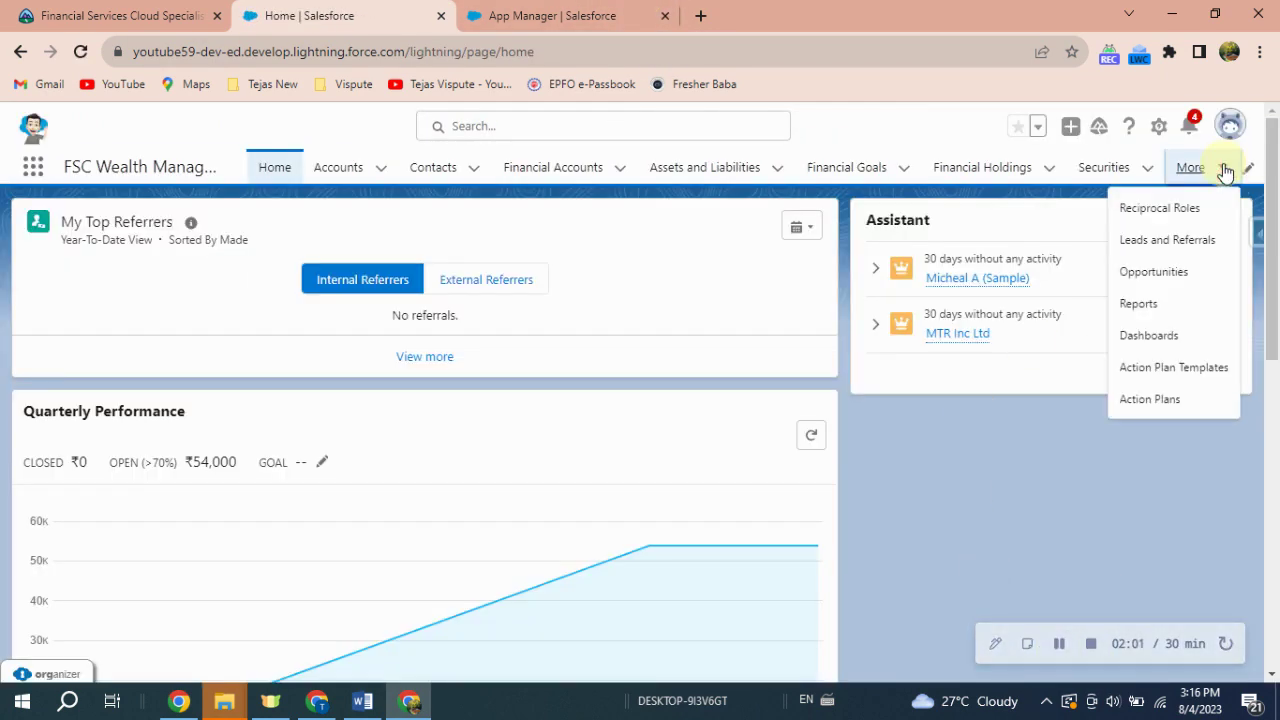
{"action": "left_click", "coordinate": [1155, 369]}
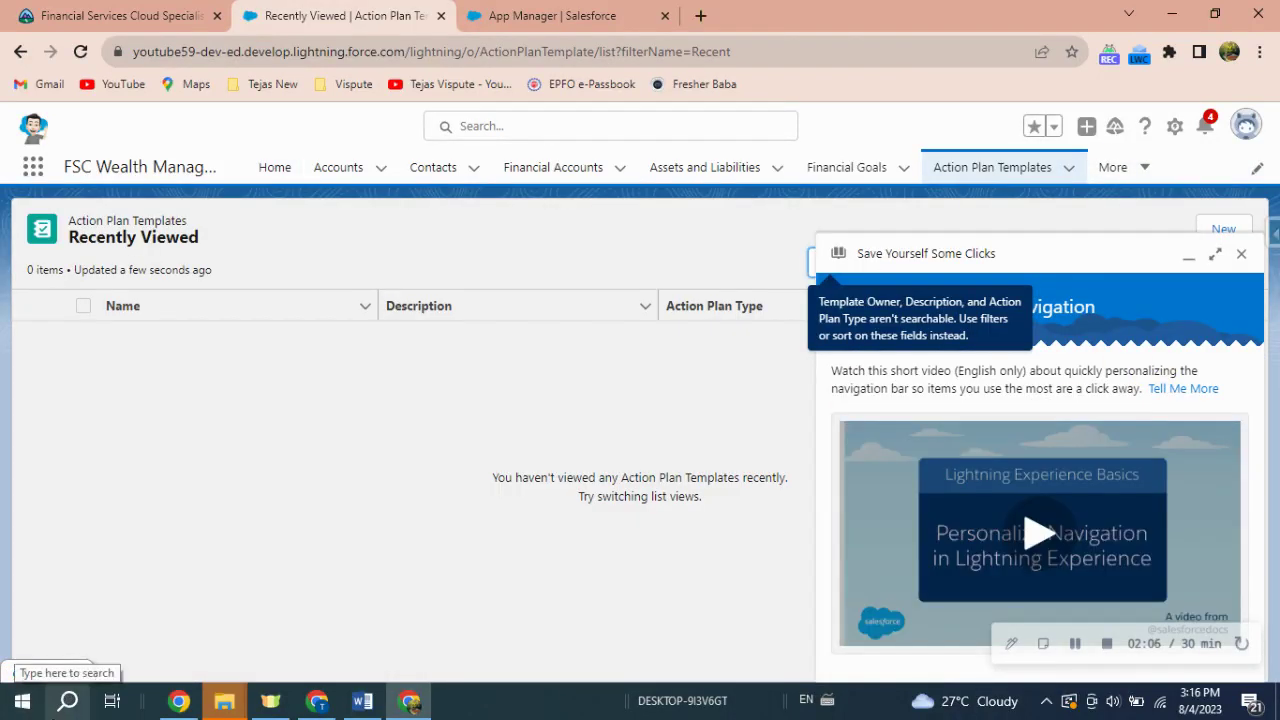
{"action": "left_click", "coordinate": [1241, 253]}
Create and save a new action plan template named Bank Loan Opportunity with Person Life Event as its target object
{"action": "left_click", "coordinate": [1226, 229]}
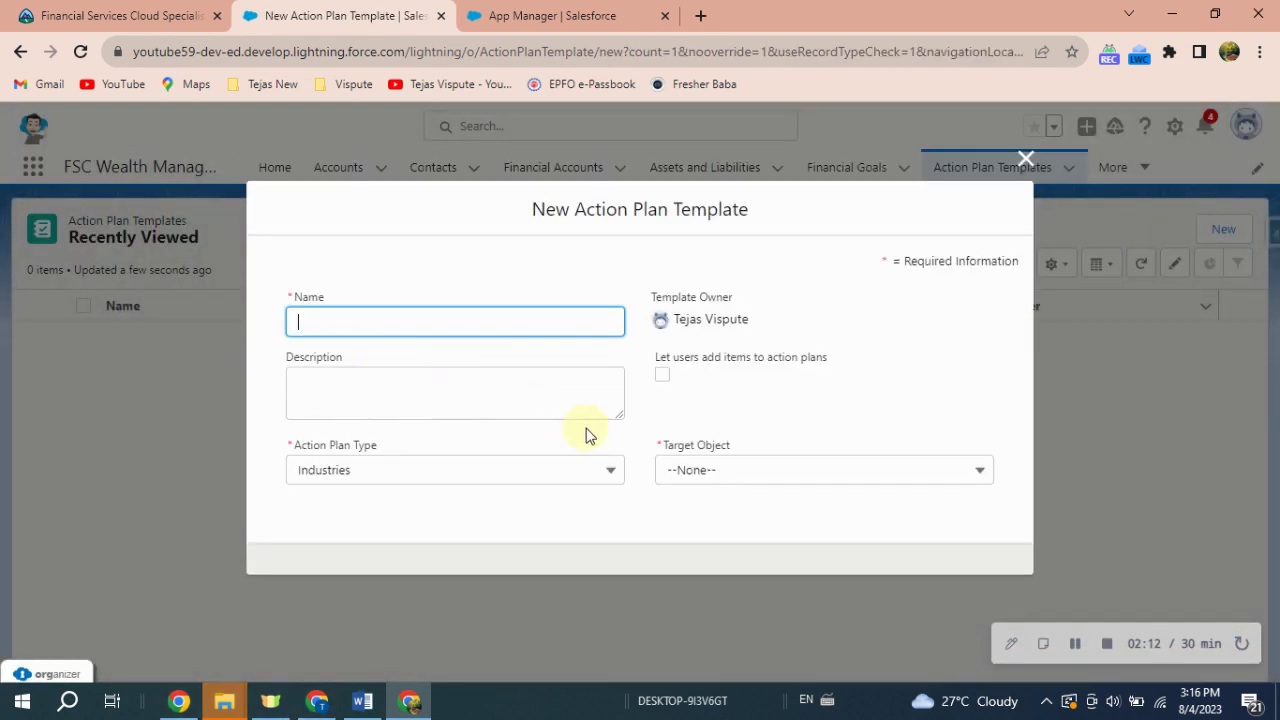
{"action": "type", "text": "Bank Loan Opportunity"}
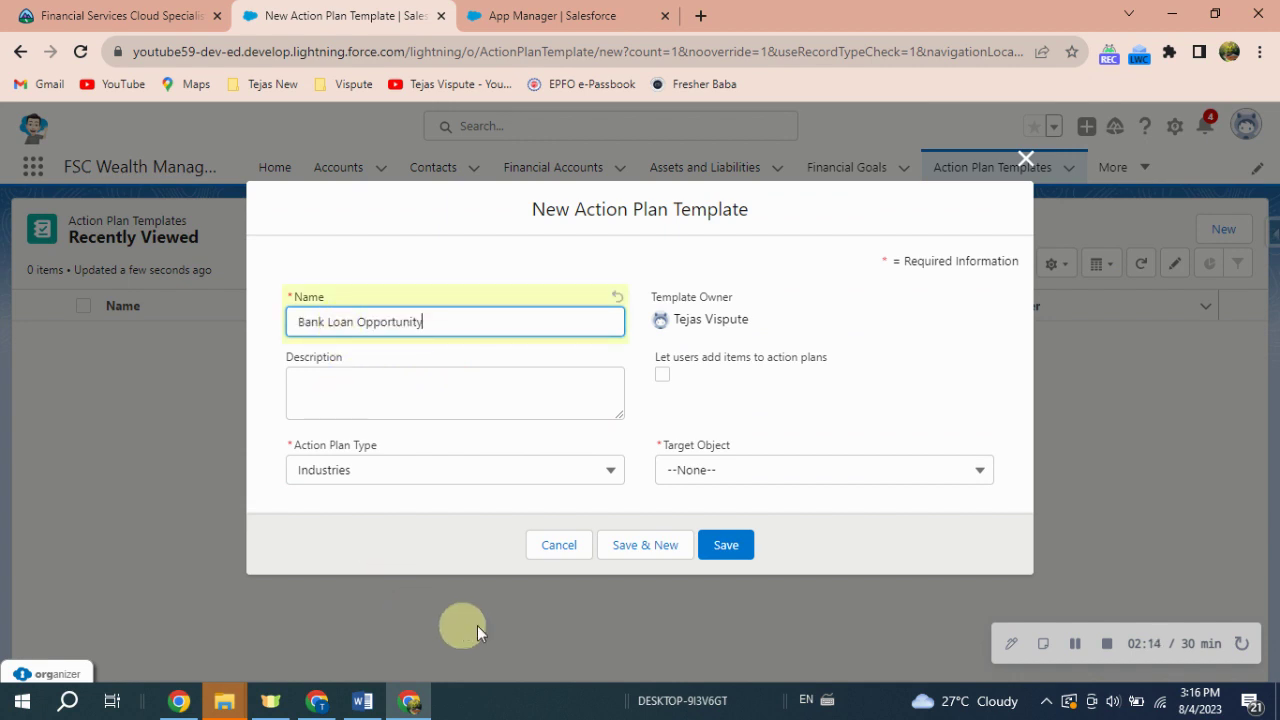
{"action": "left_click", "coordinate": [786, 478]}
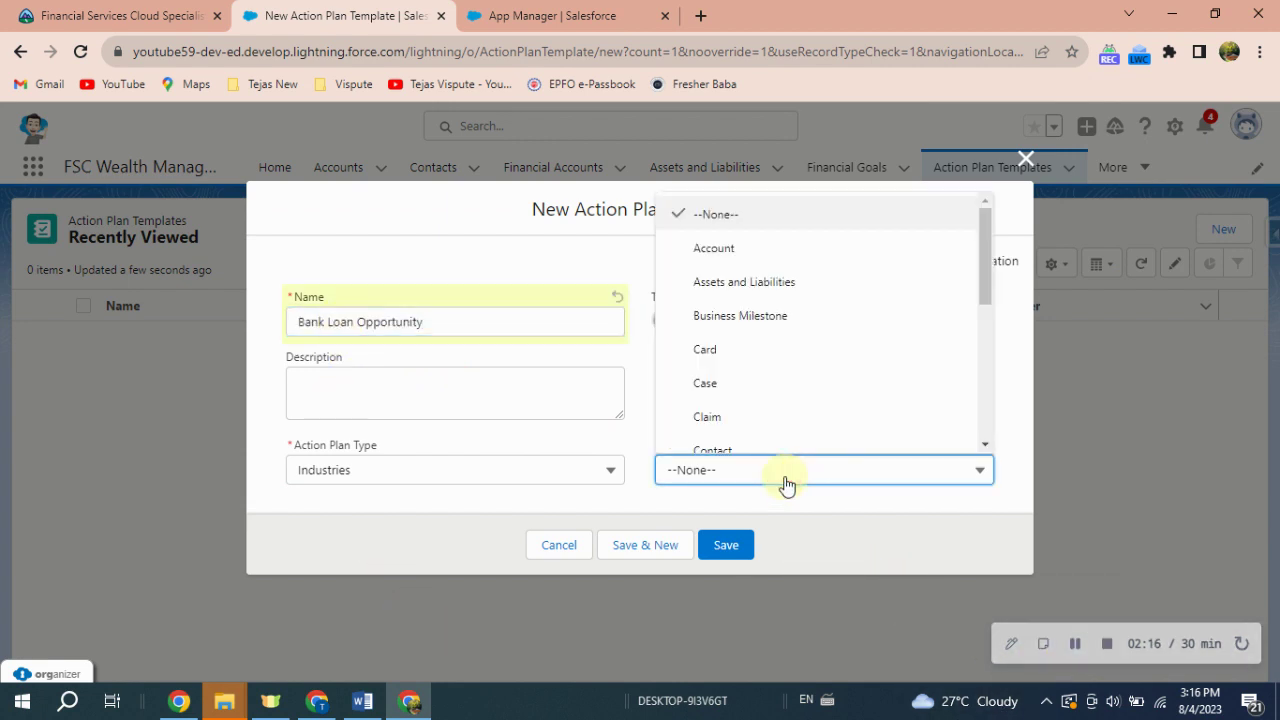
{"action": "scroll", "coordinate": [768, 312], "scroll_direction": "down", "scroll_amount": 2}
{"action": "scroll", "coordinate": [780, 322], "scroll_direction": "down", "scroll_amount": 3}
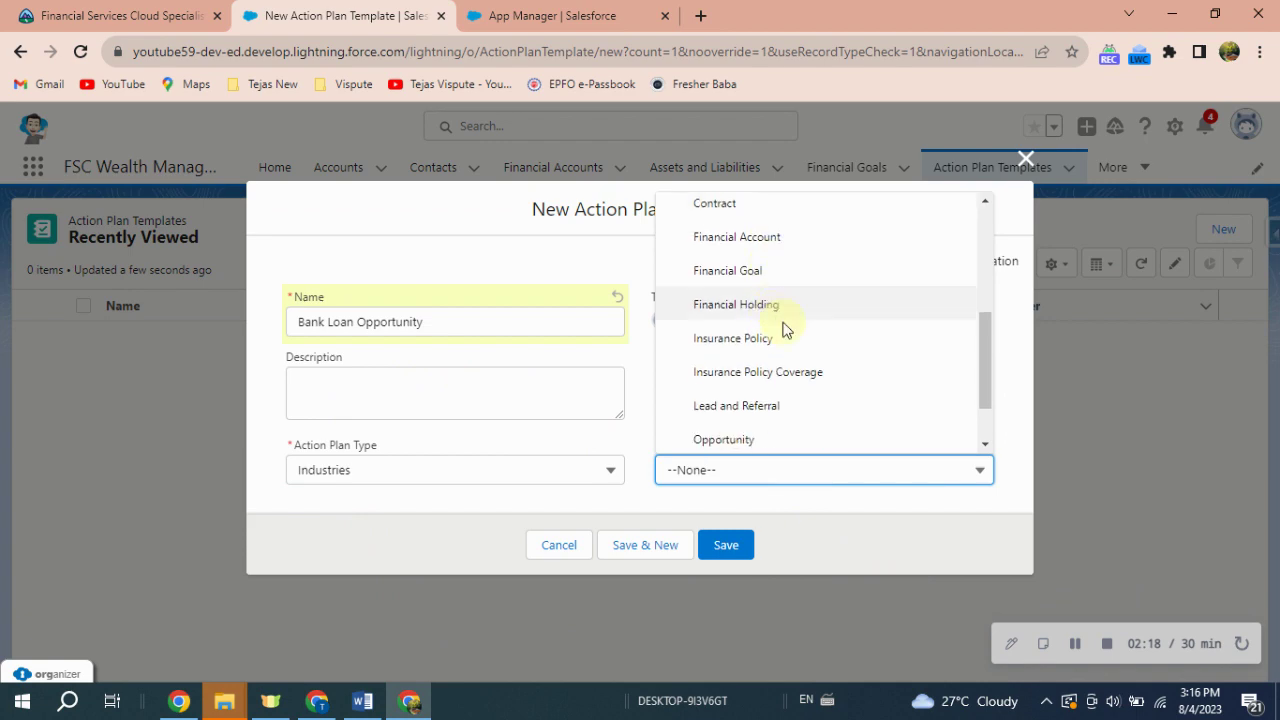
{"action": "scroll", "coordinate": [820, 371], "scroll_direction": "down", "scroll_amount": 2}
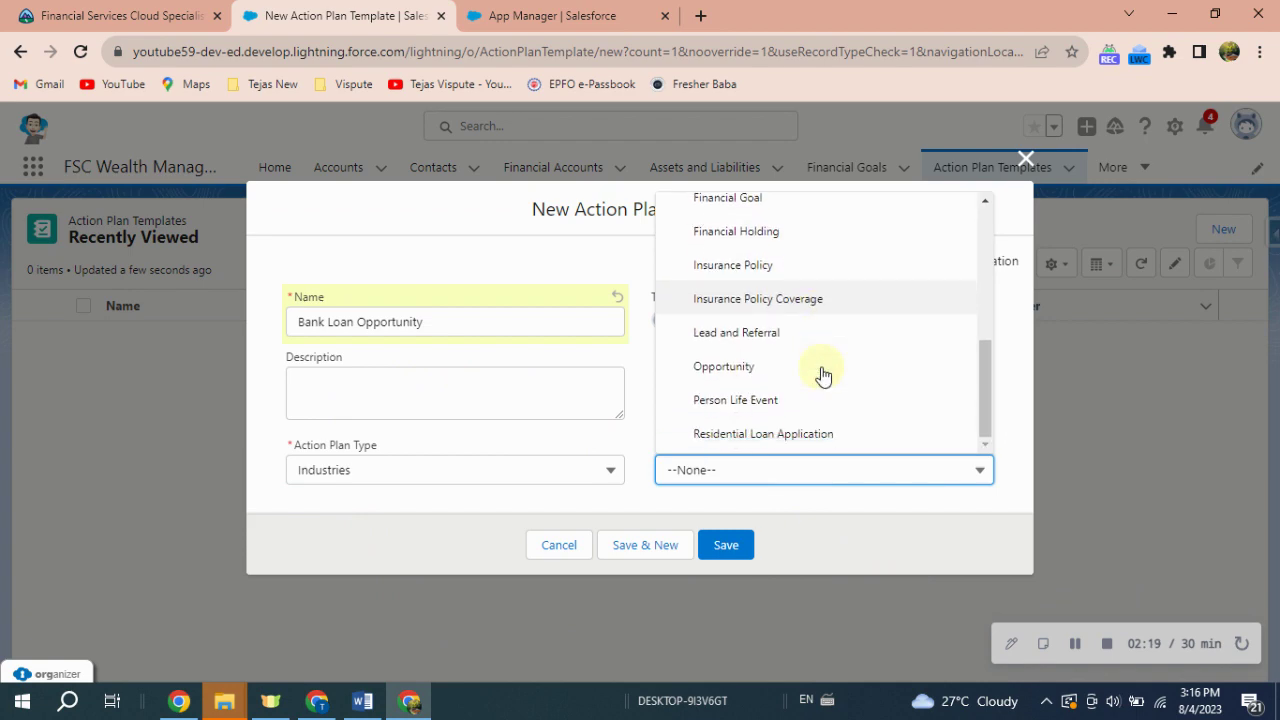
{"action": "left_click", "coordinate": [767, 404]}
{"action": "left_click", "coordinate": [734, 545]}
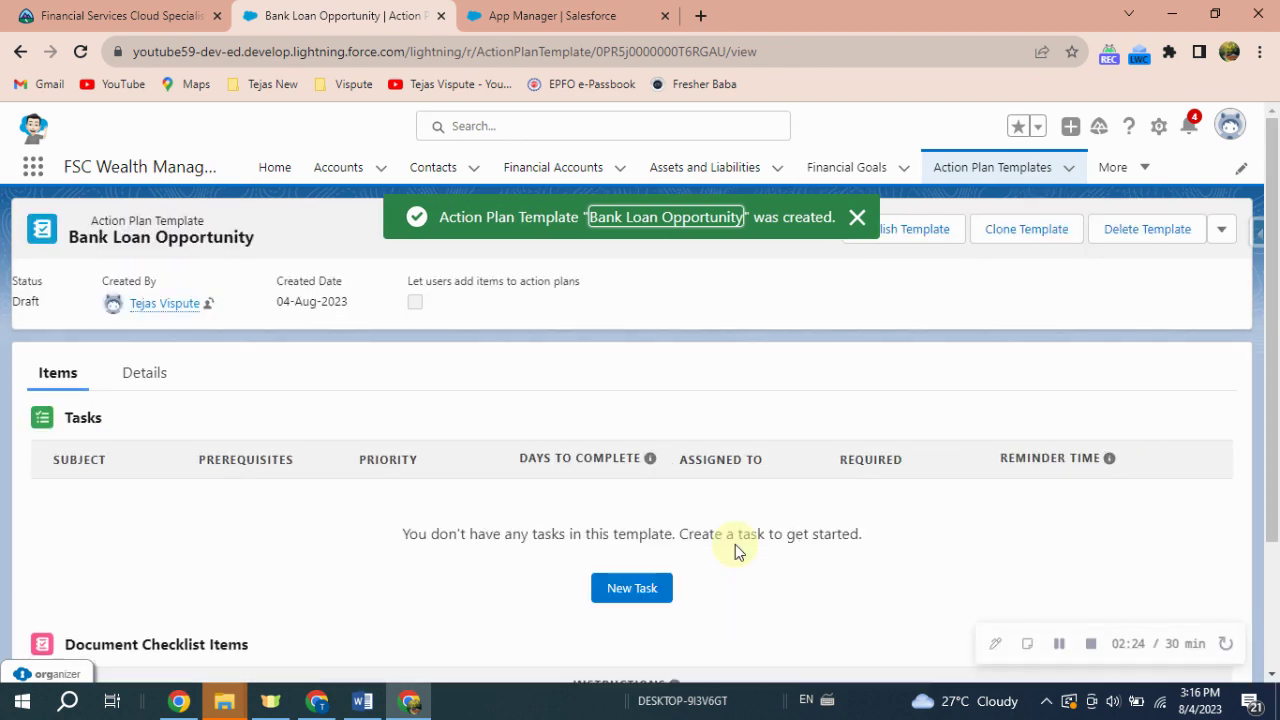
Start a new template task with the subject Create Referral for Bank Loan from the Trailhead table, Normal priority and 1 day
{"action": "scroll", "coordinate": [759, 542], "scroll_direction": "down", "scroll_amount": 2}
{"action": "left_click", "coordinate": [611, 429]}
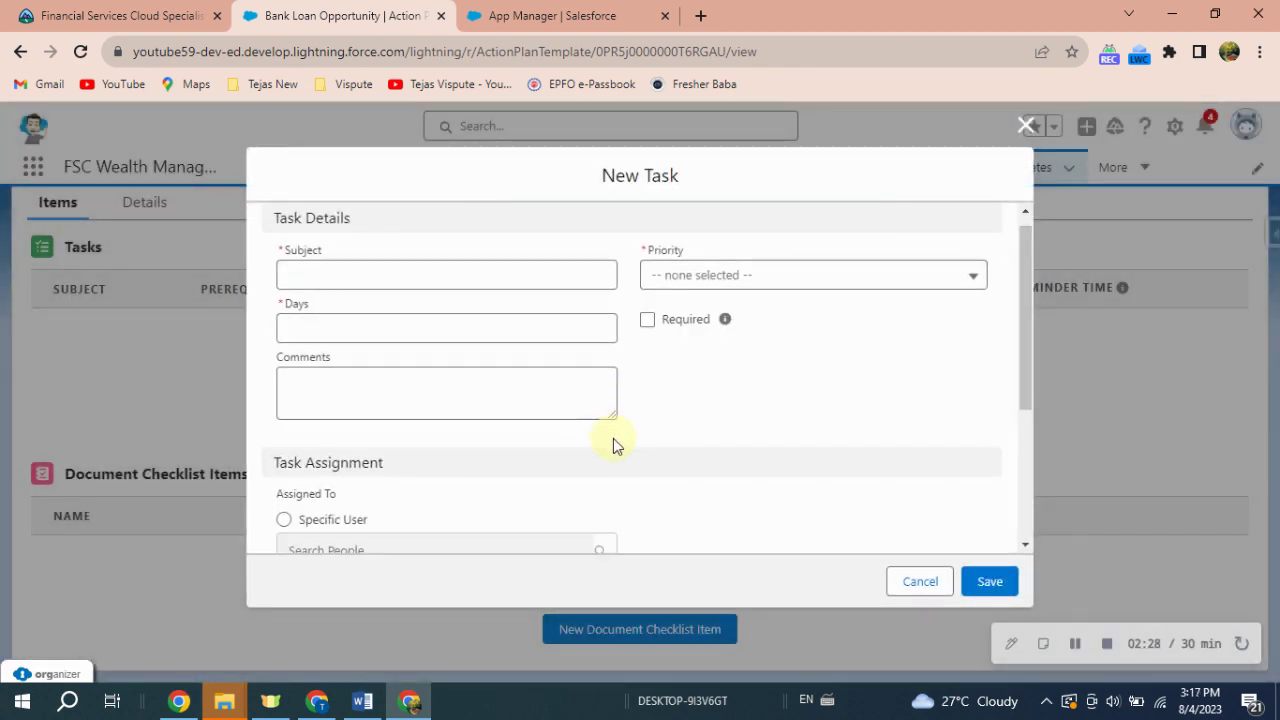
{"action": "left_click", "coordinate": [150, 14]}
{"action": "left_click_drag", "start_coordinate": [346, 481], "coordinate": [498, 486]}
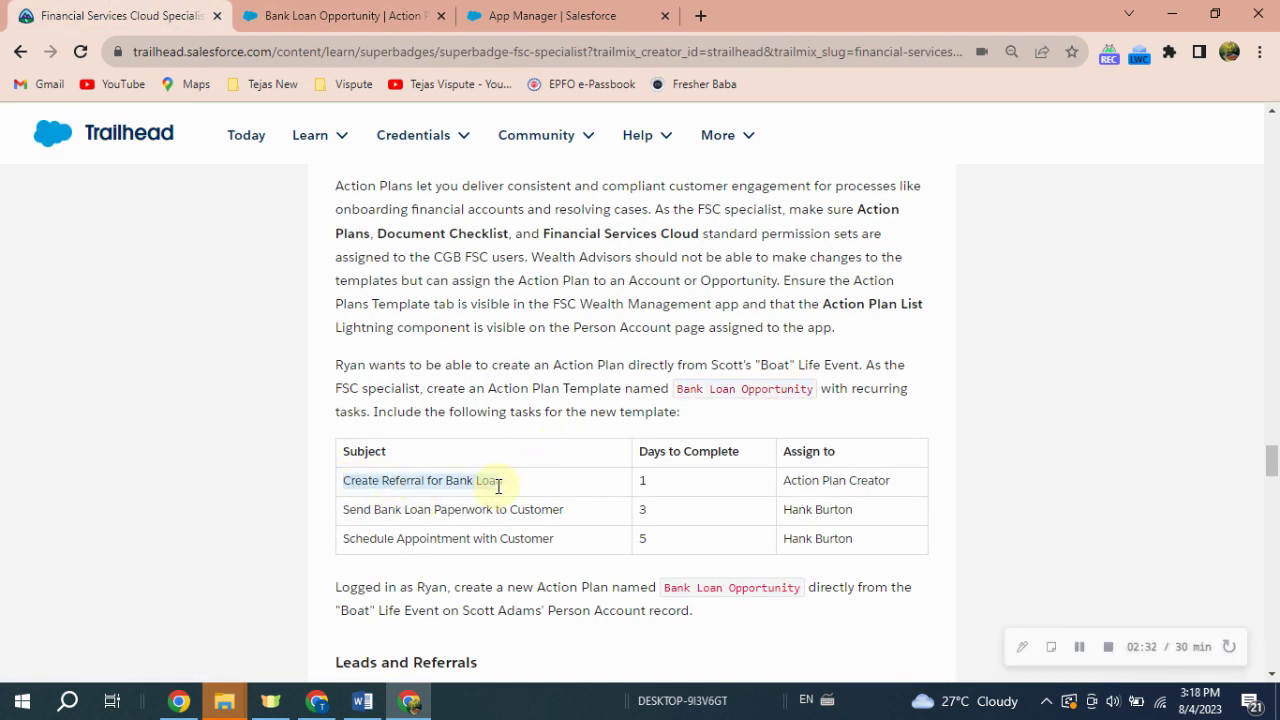
{"action": "key", "text": "ctrl+Tab"}
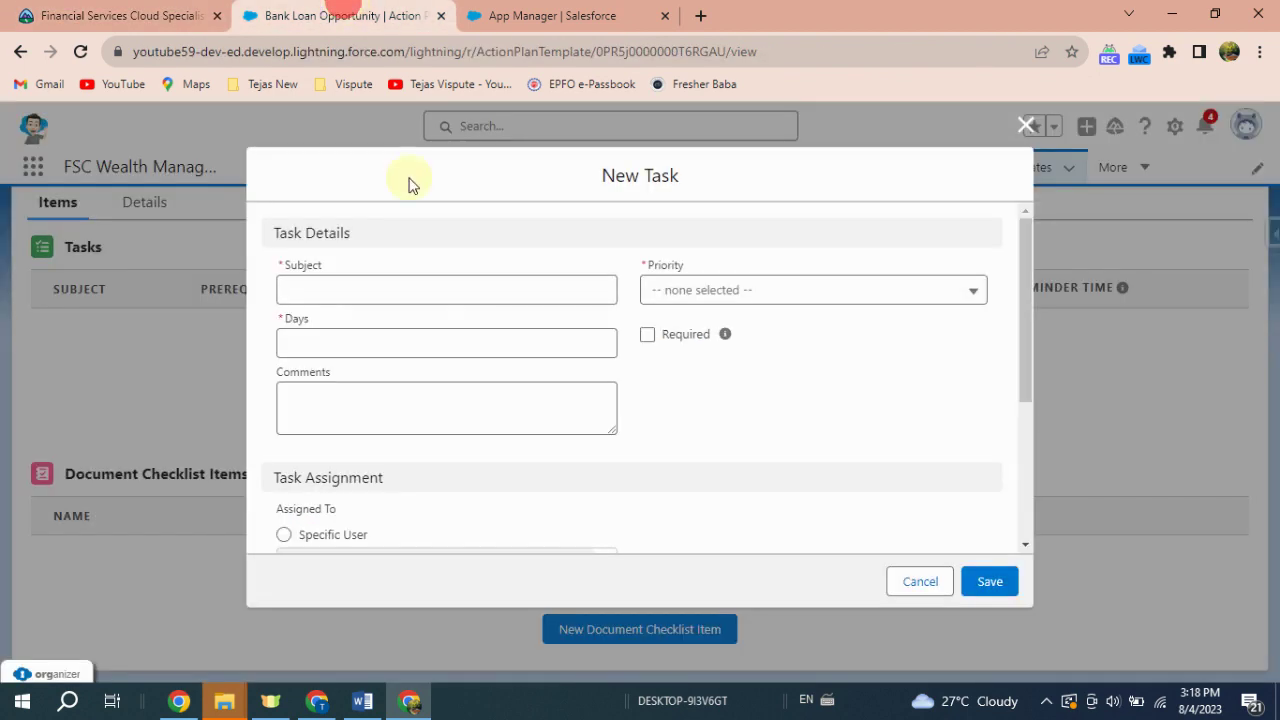
{"action": "left_click", "coordinate": [354, 292]}
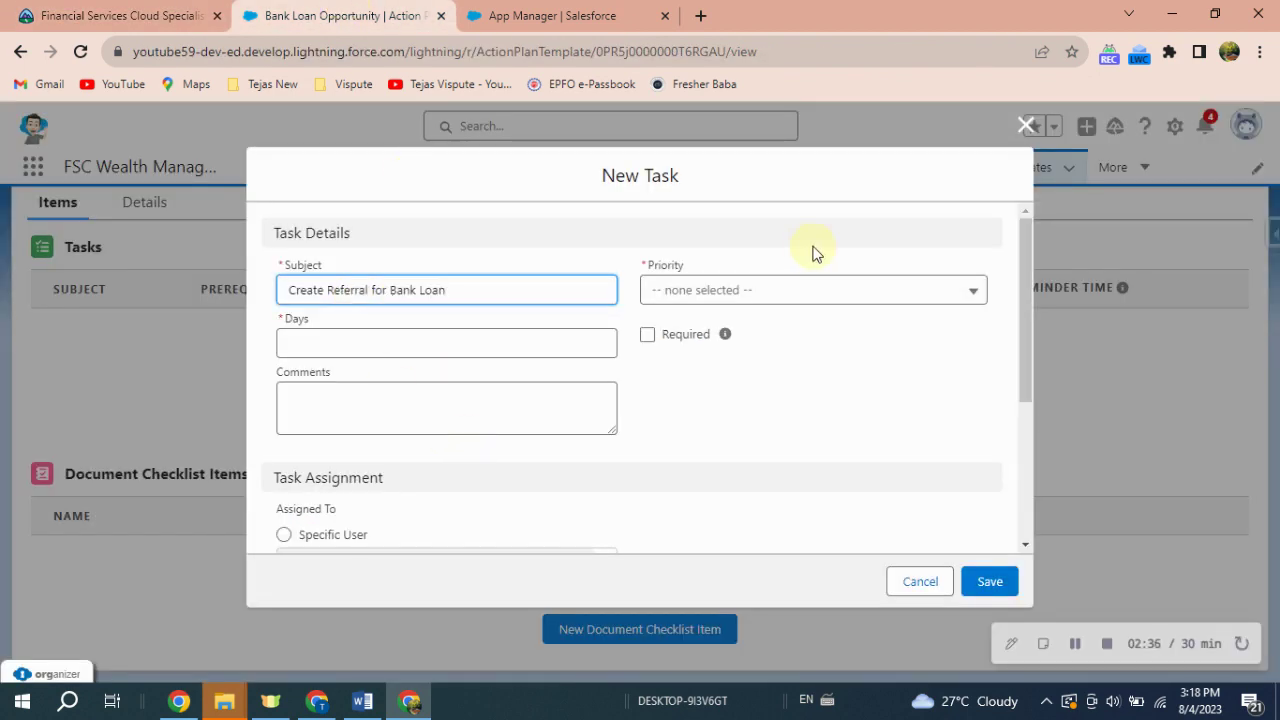
{"action": "left_click", "coordinate": [752, 290]}
{"action": "left_click", "coordinate": [697, 362]}
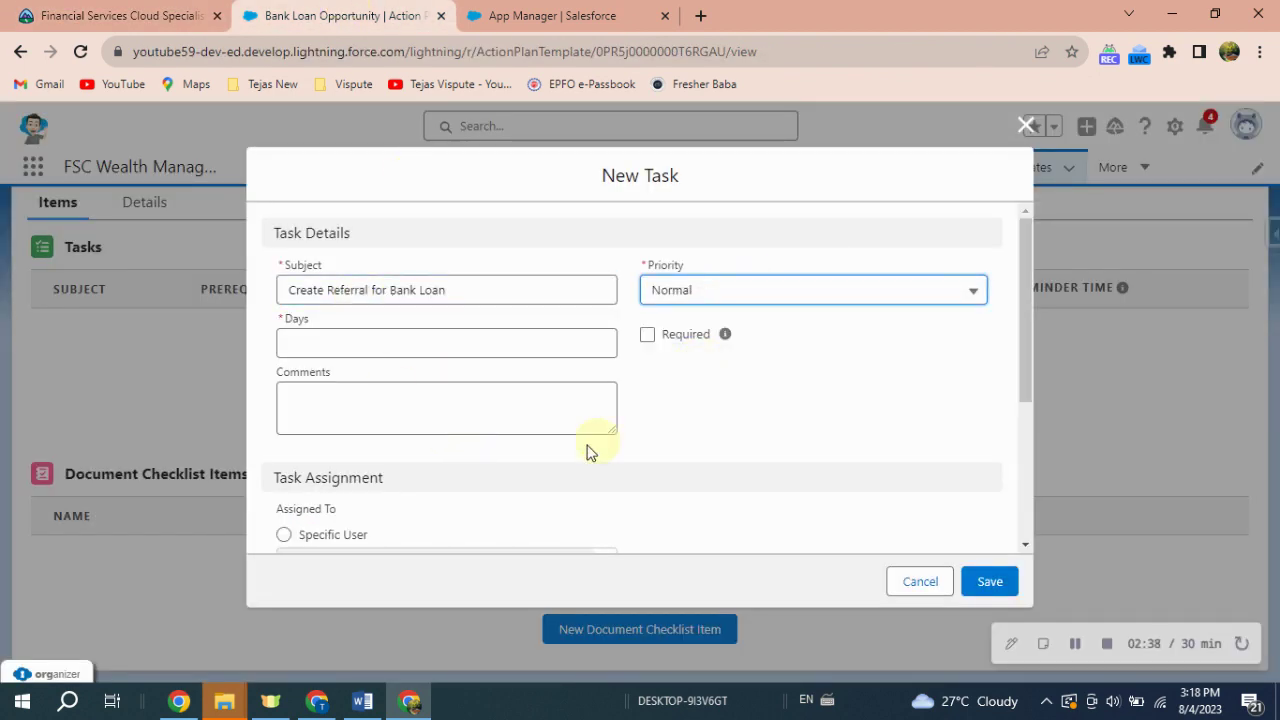
{"action": "left_click", "coordinate": [403, 343]}
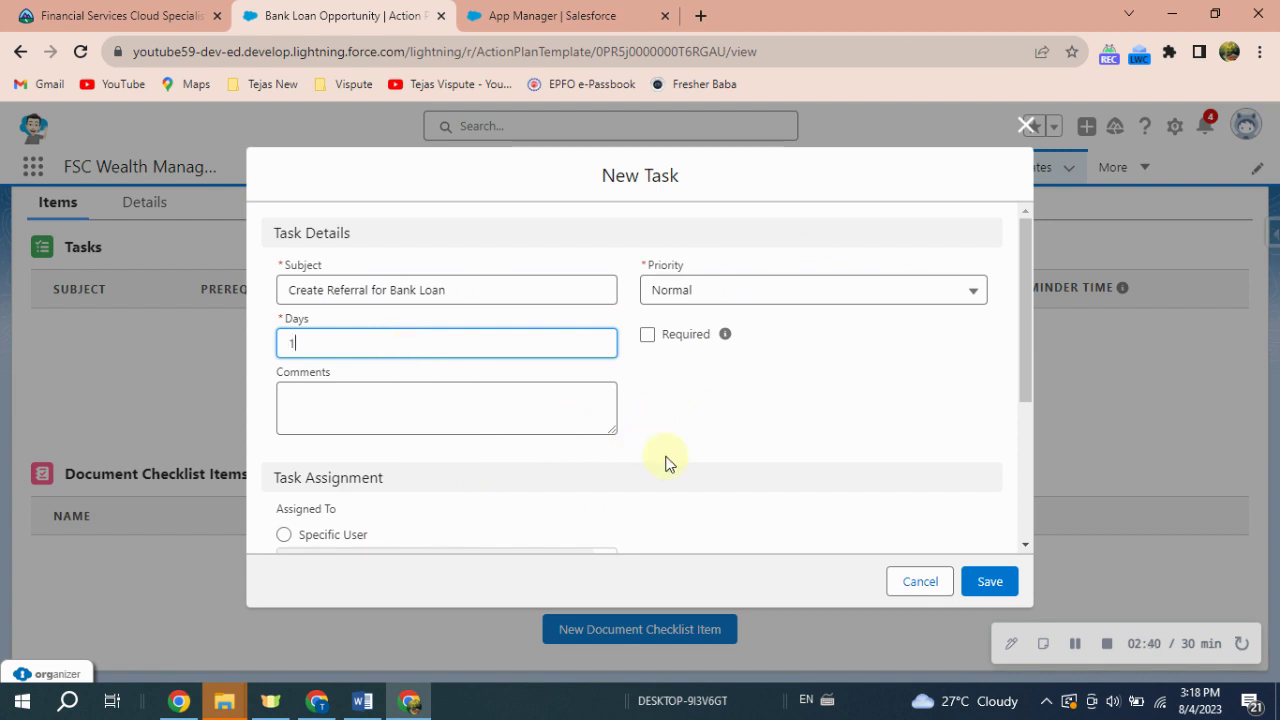
Check the required assignee in the Trailhead table, keep the referral task assigned to Action Plan Creator, and save it
{"action": "scroll", "coordinate": [668, 463], "scroll_direction": "down", "scroll_amount": 1}
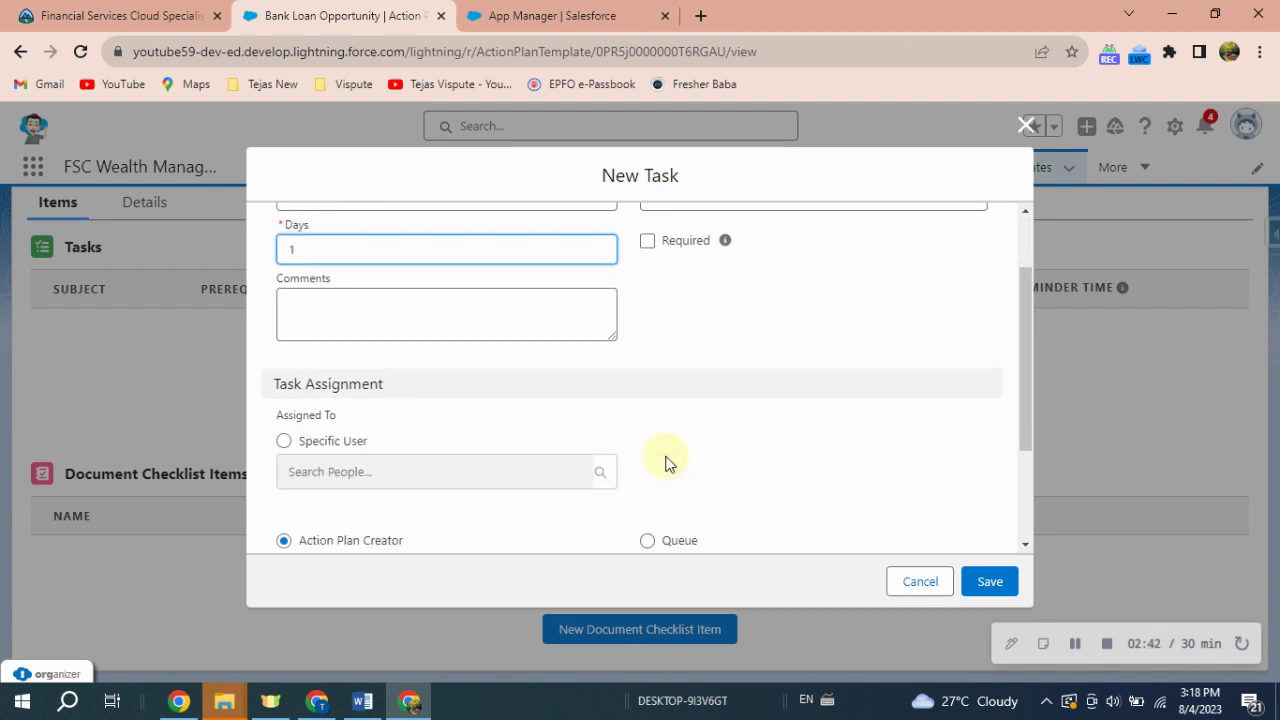
{"action": "scroll", "coordinate": [668, 463], "scroll_direction": "down", "scroll_amount": 2}
{"action": "left_click", "coordinate": [120, 15]}
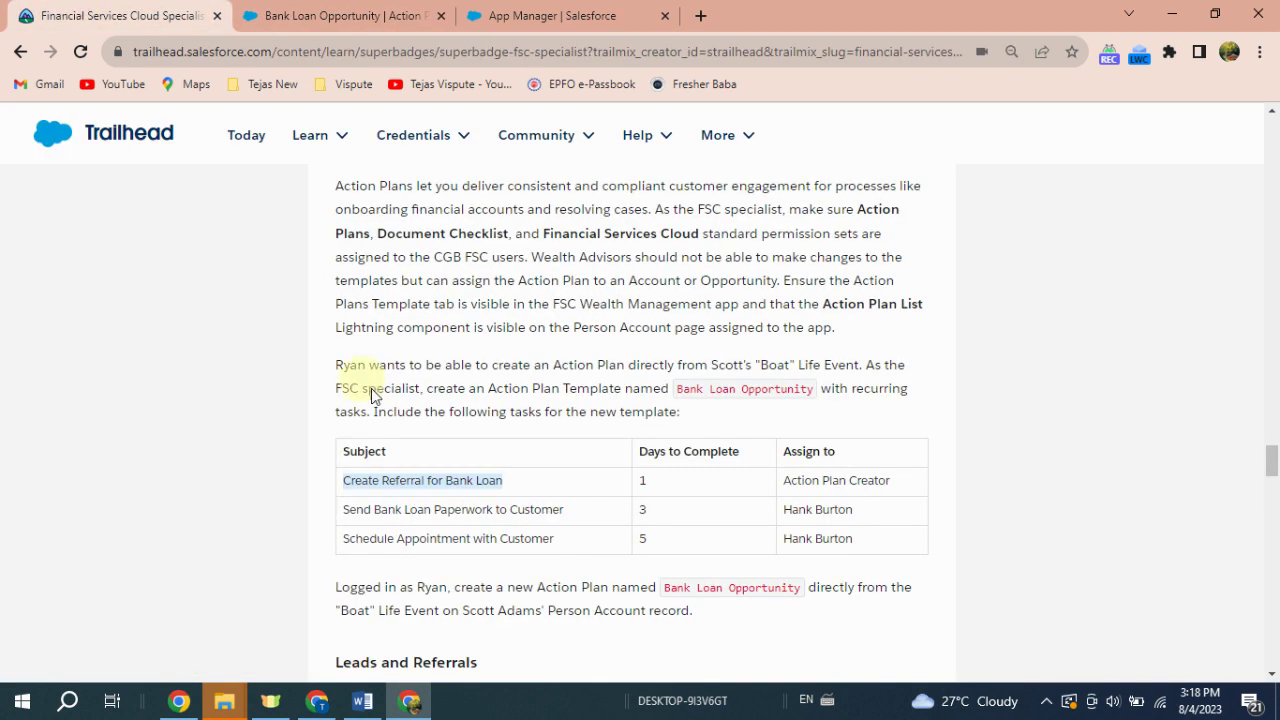
{"action": "left_click", "coordinate": [645, 481]}
{"action": "left_click_drag", "start_coordinate": [759, 498], "coordinate": [914, 480]}
{"action": "left_click", "coordinate": [402, 14]}
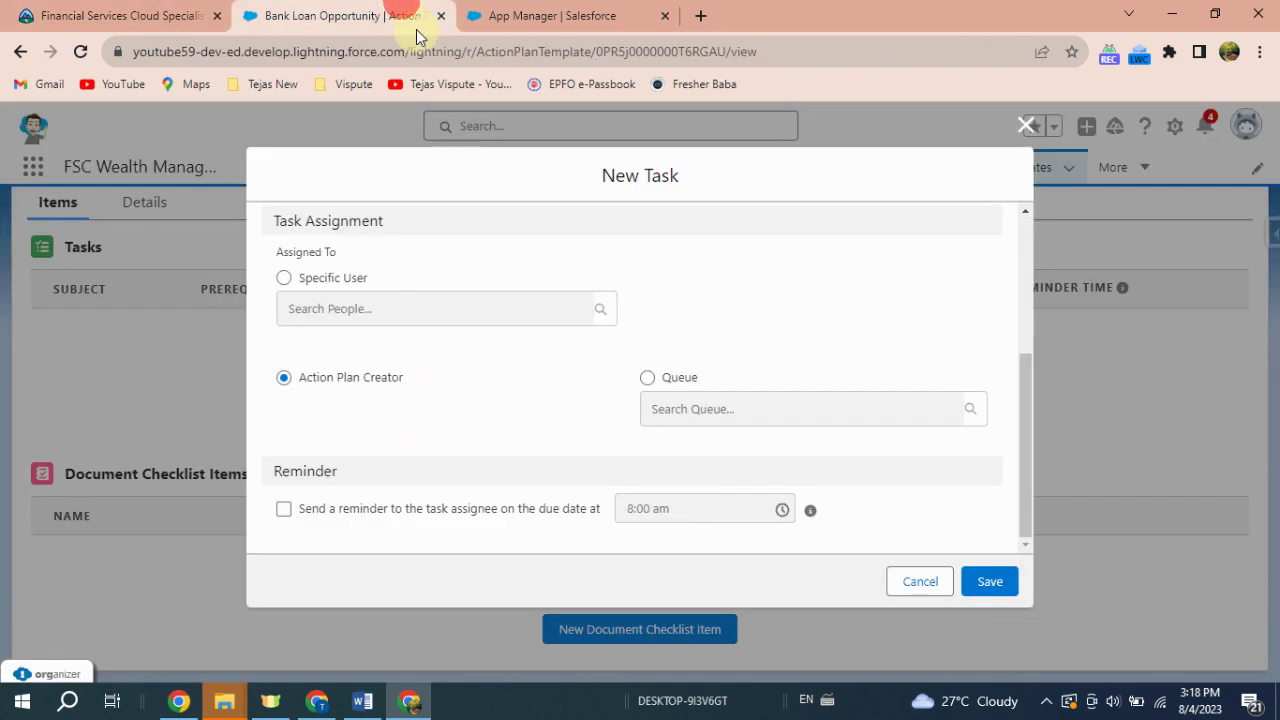
{"action": "left_click", "coordinate": [414, 390]}
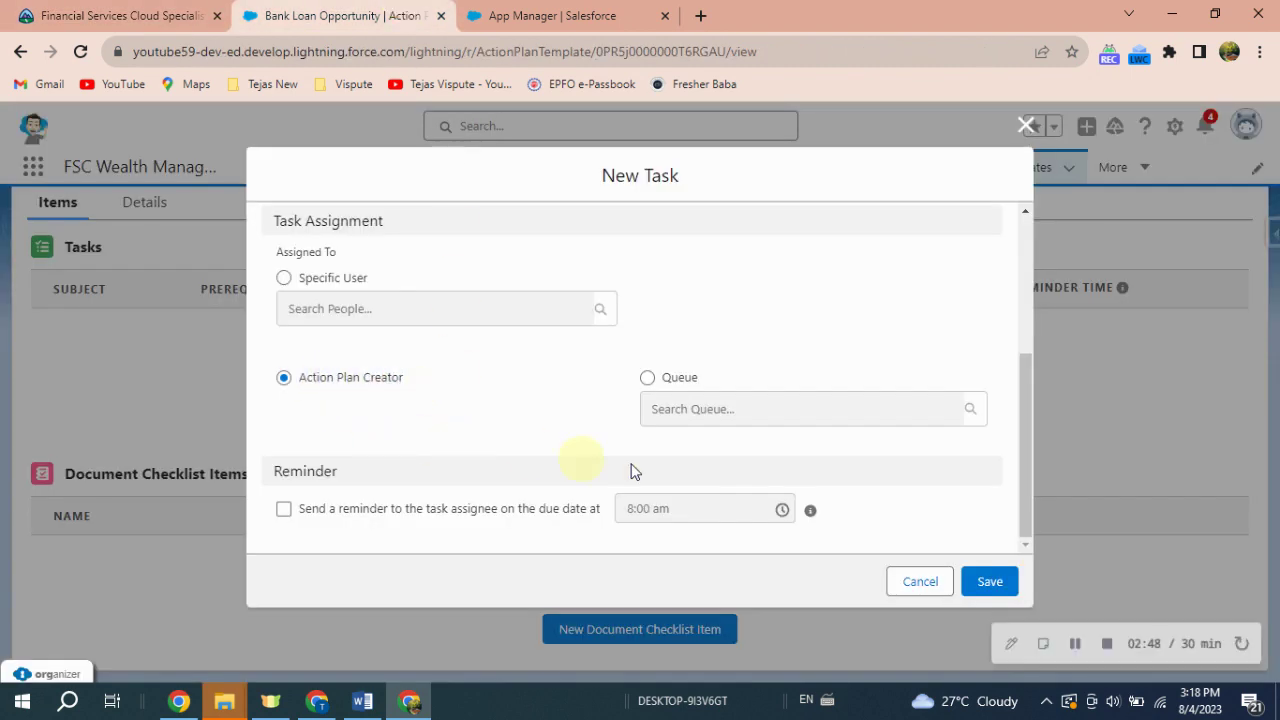
{"action": "left_click", "coordinate": [990, 584]}
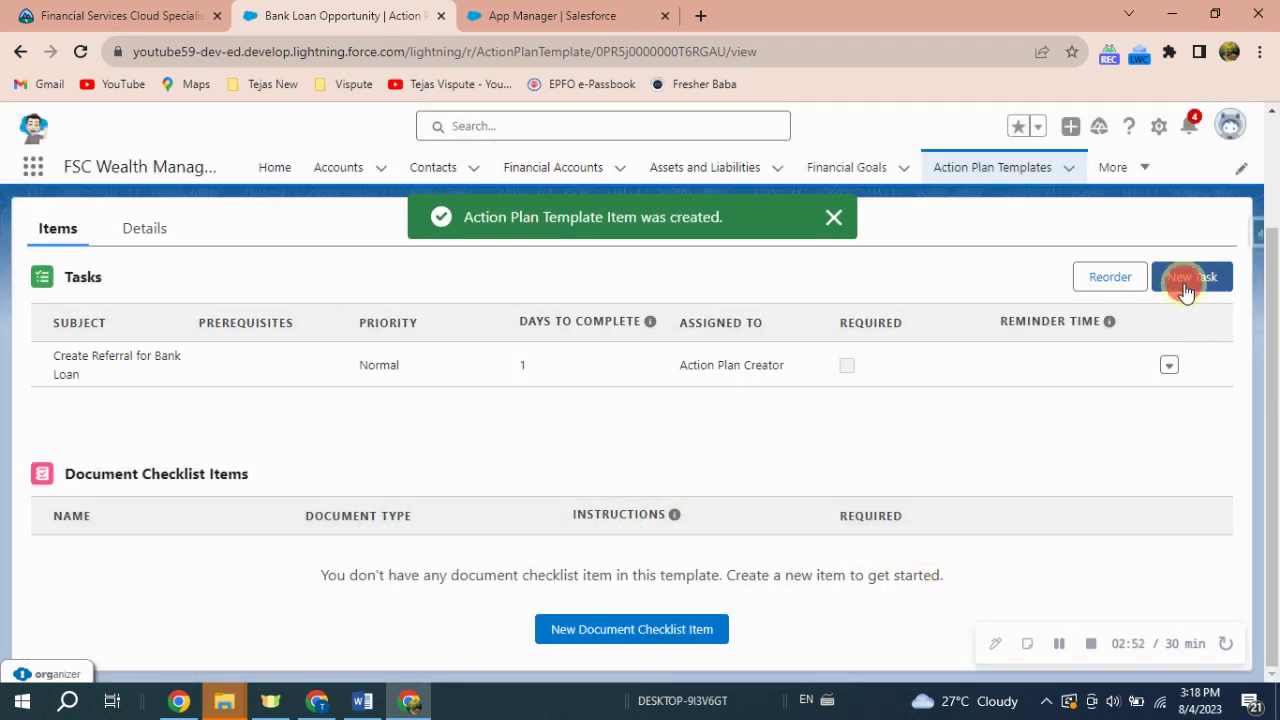
Start a second template task with the subject Send Bank Loan Paperwork to Custom, Normal priority and 3 days
{"action": "left_click", "coordinate": [1186, 288]}
{"action": "left_click", "coordinate": [120, 15]}
{"action": "left_click_drag", "start_coordinate": [342, 509], "coordinate": [459, 522]}
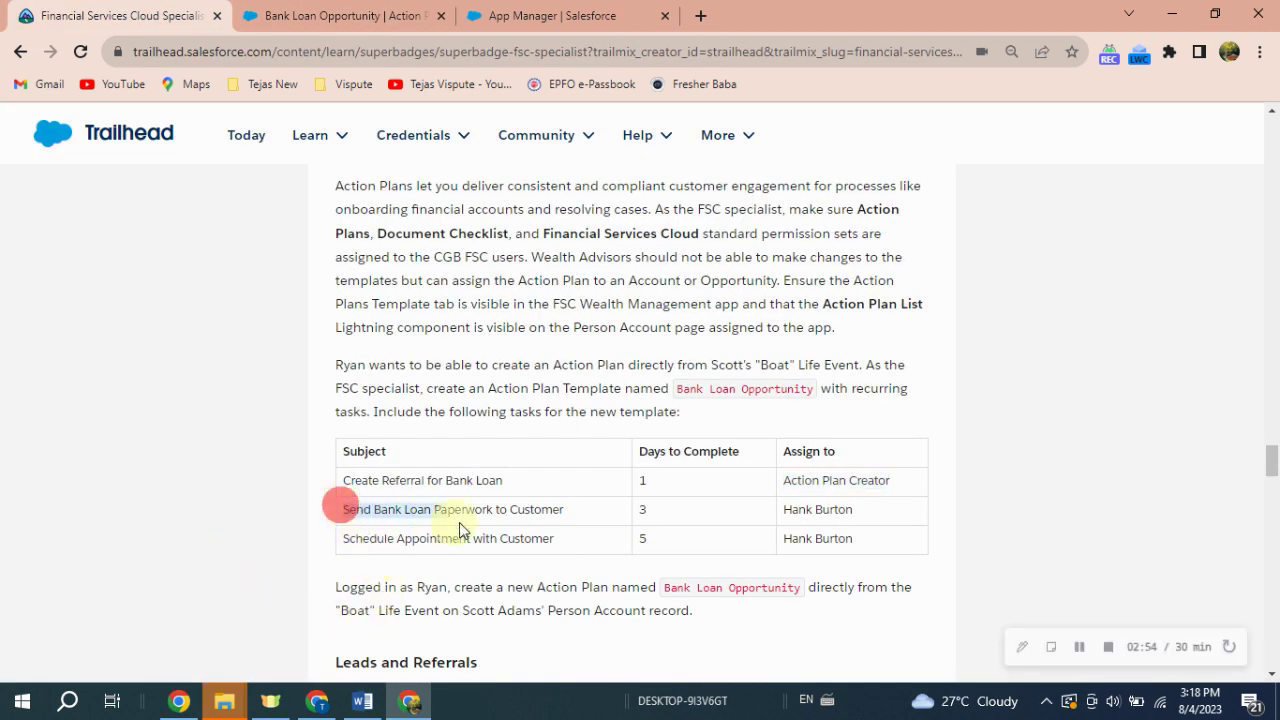
{"action": "left_click", "coordinate": [330, 15]}
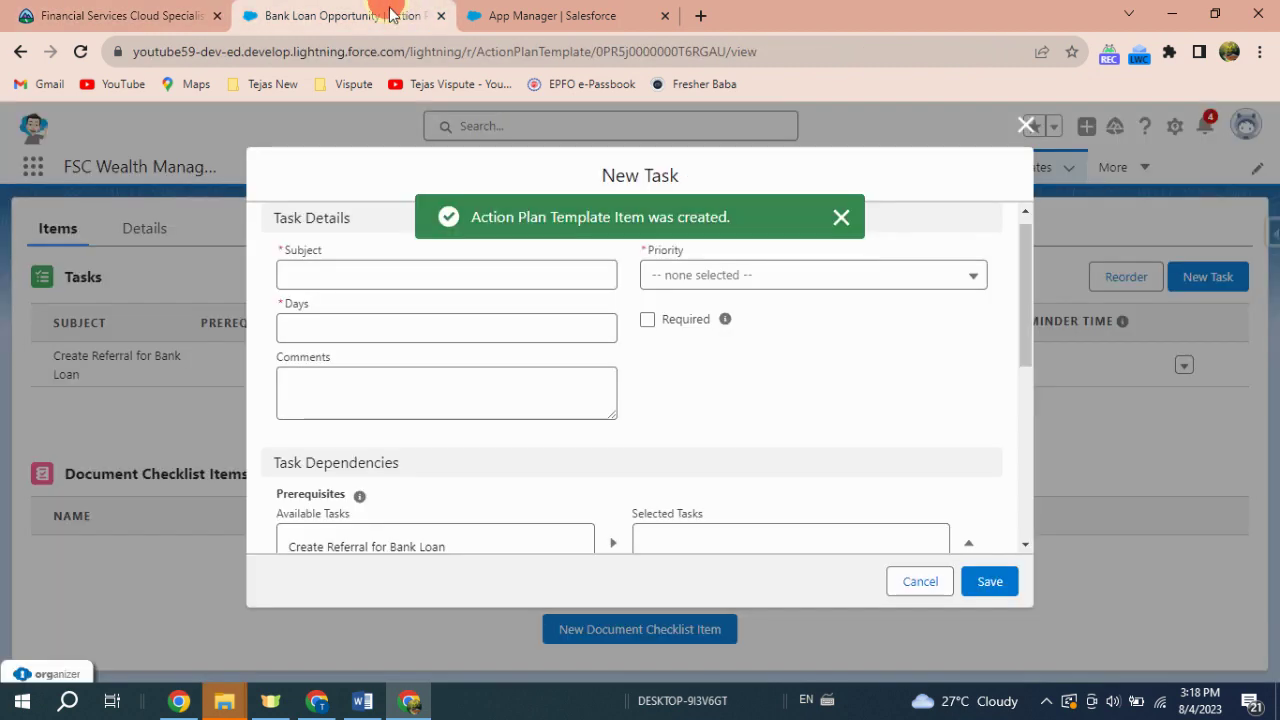
{"action": "left_click", "coordinate": [410, 274]}
{"action": "type", "text": "Send Bank Loan Paperwork to Custom"}
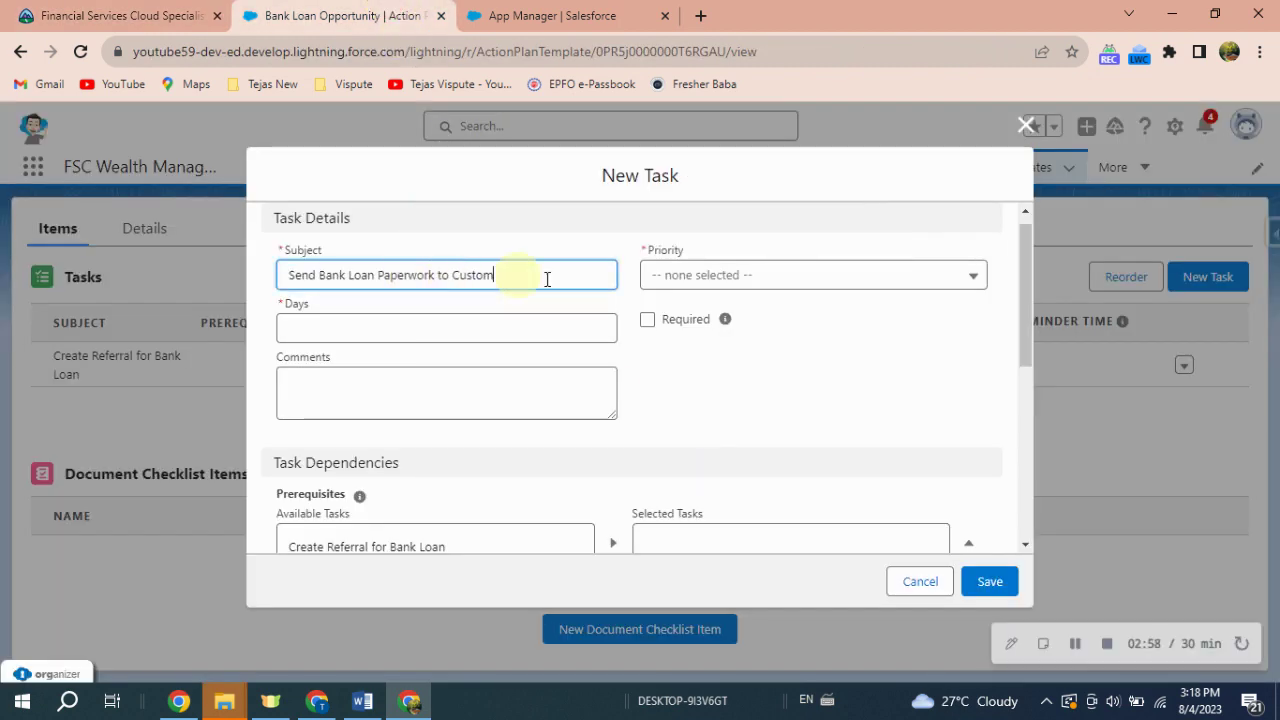
{"action": "left_click", "coordinate": [717, 277]}
{"action": "left_click", "coordinate": [714, 350]}
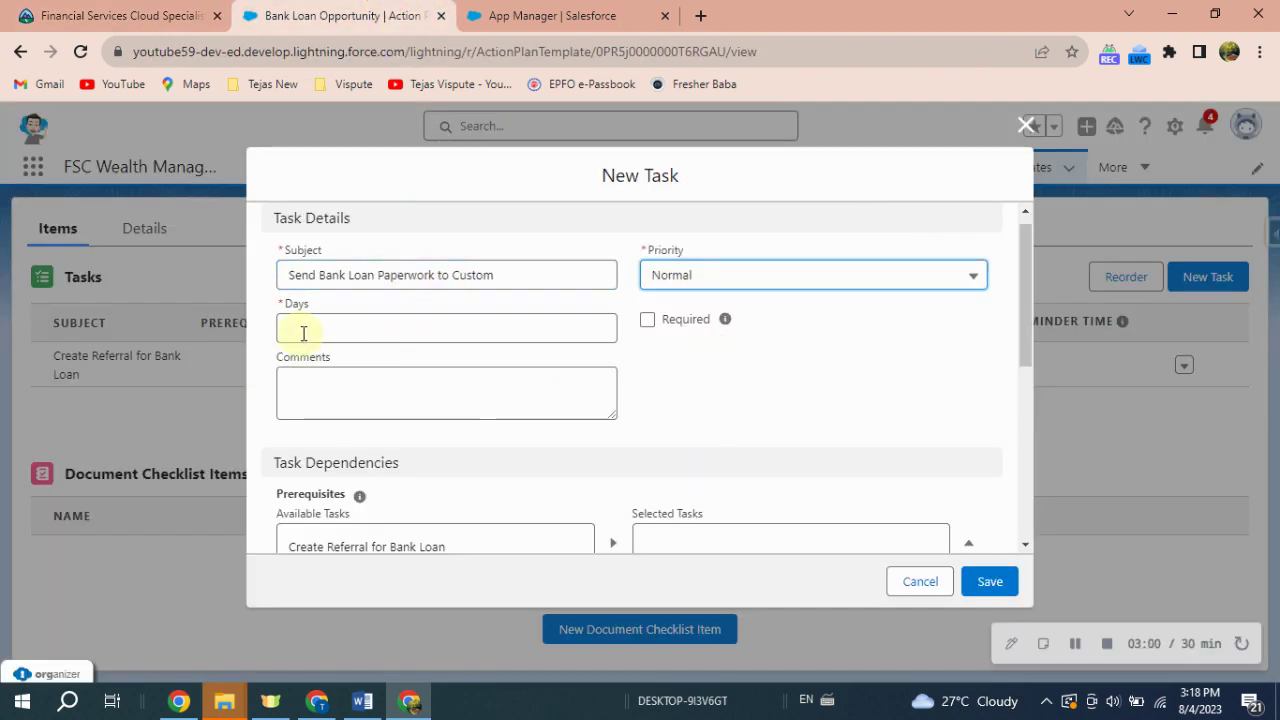
{"action": "left_click", "coordinate": [313, 329]}
Assign the paperwork task to the specific user listed for it in the Trailhead requirements table
{"action": "scroll", "coordinate": [397, 446], "scroll_direction": "down", "scroll_amount": 3}
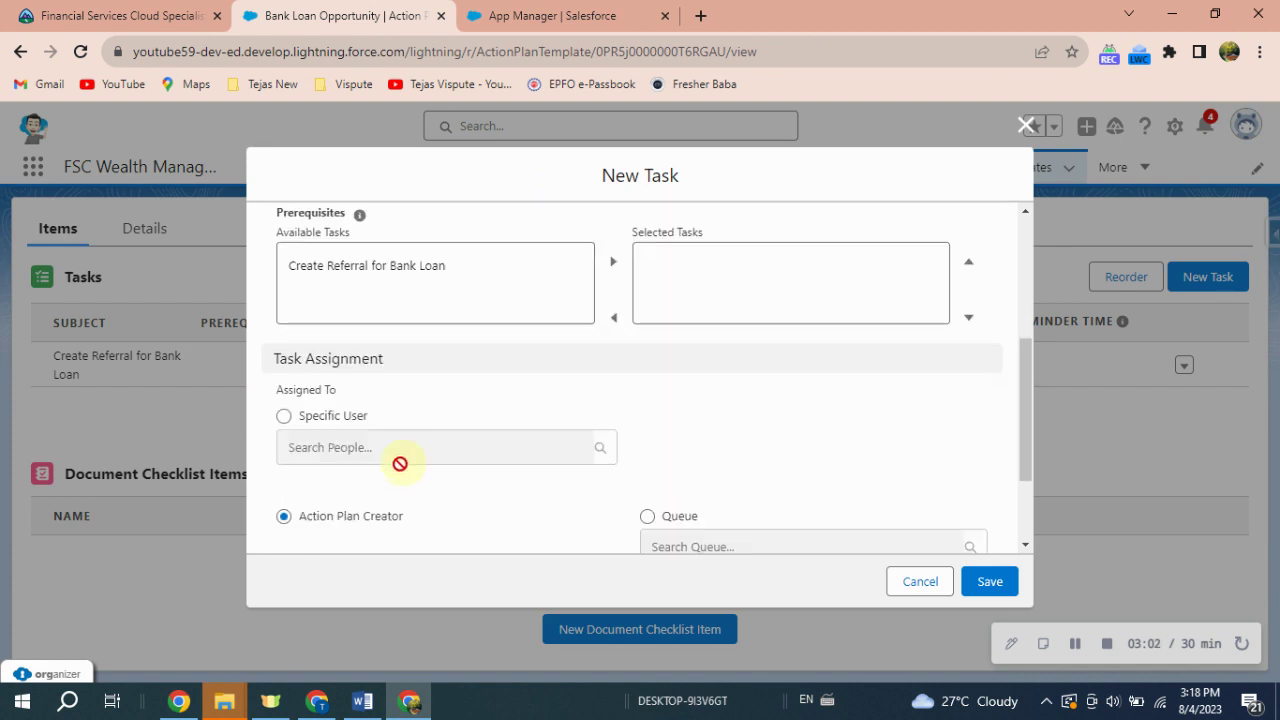
{"action": "left_click", "coordinate": [283, 416]}
{"action": "left_click", "coordinate": [150, 15]}
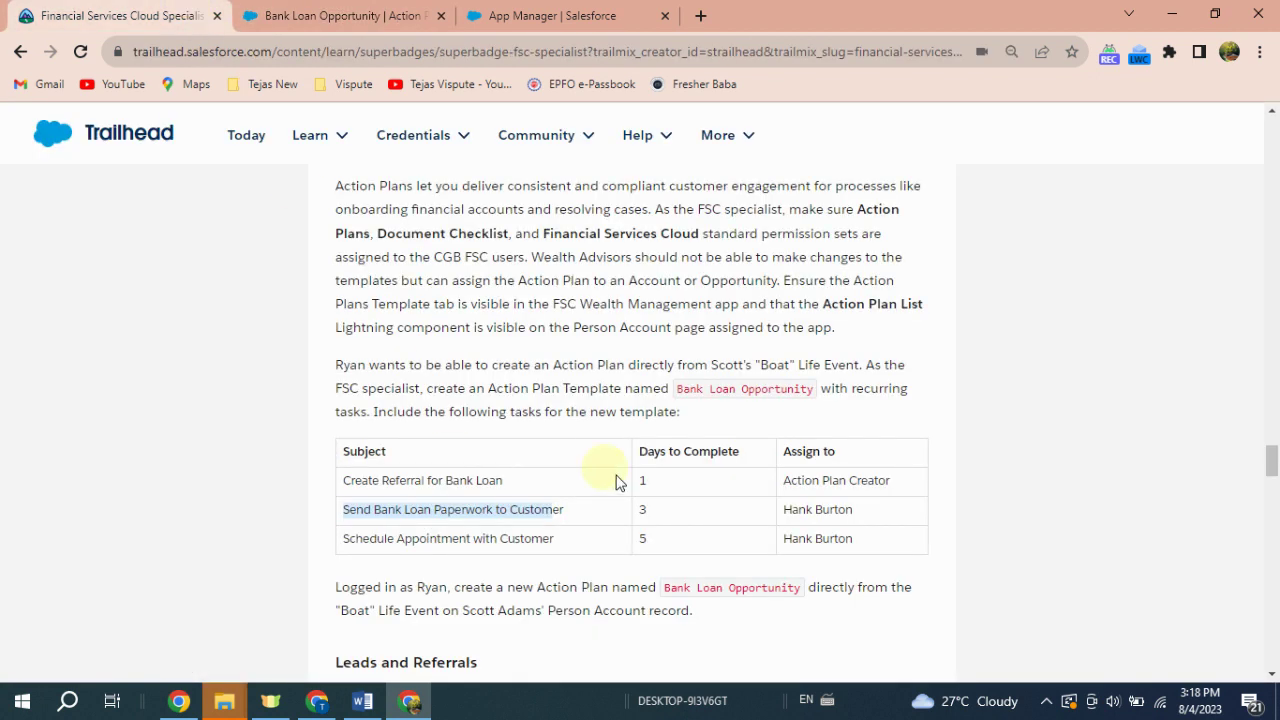
{"action": "left_click", "coordinate": [797, 509]}
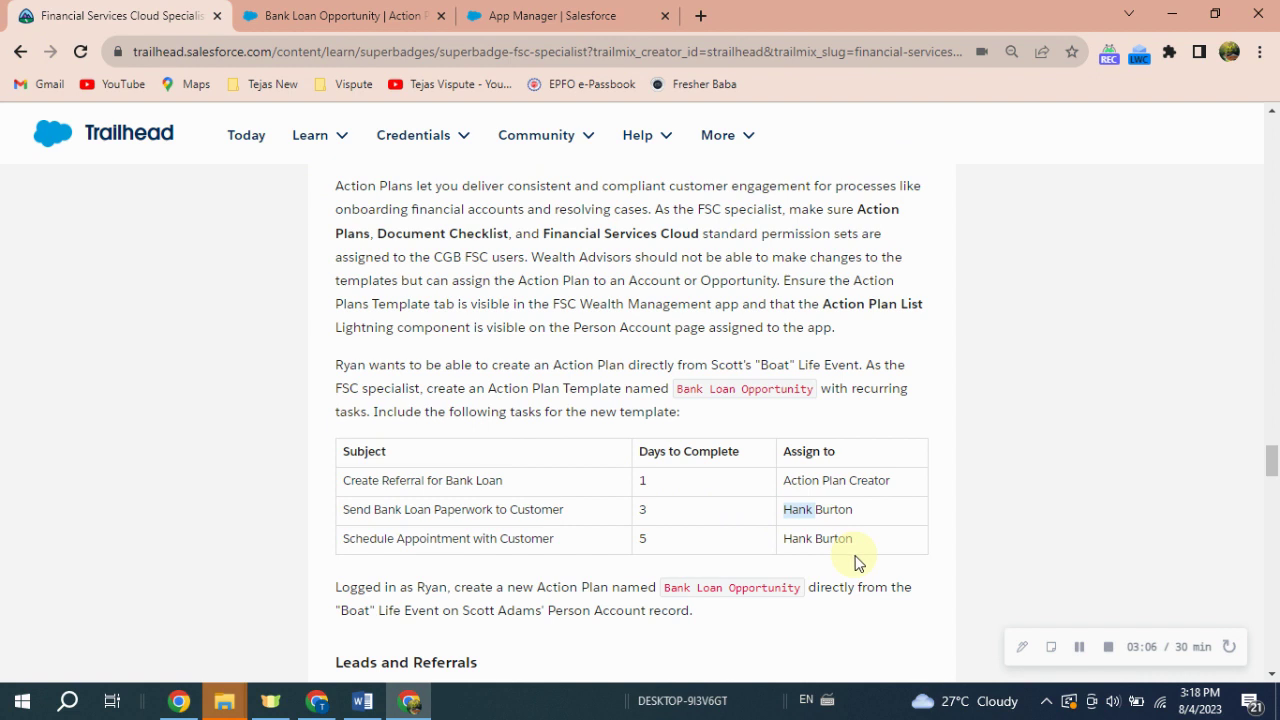
{"action": "left_click", "coordinate": [285, 15]}
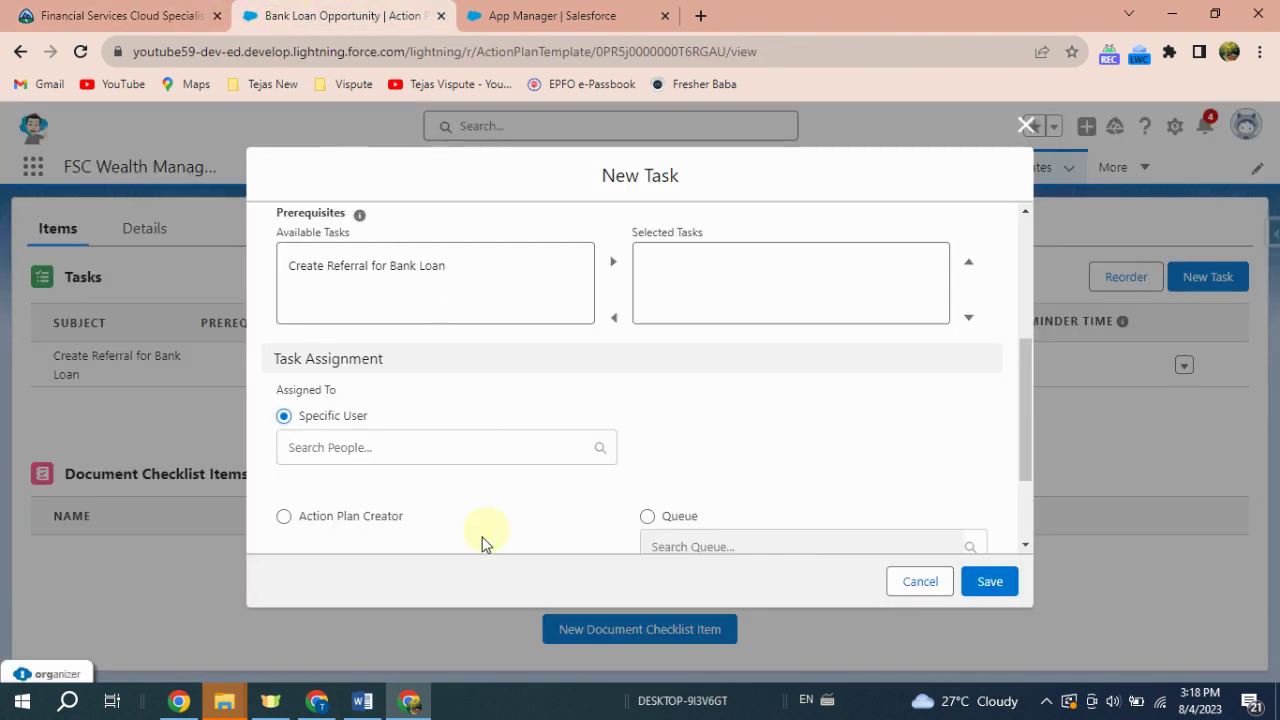
{"action": "left_click", "coordinate": [349, 452]}
{"action": "type", "text": "Hank"}
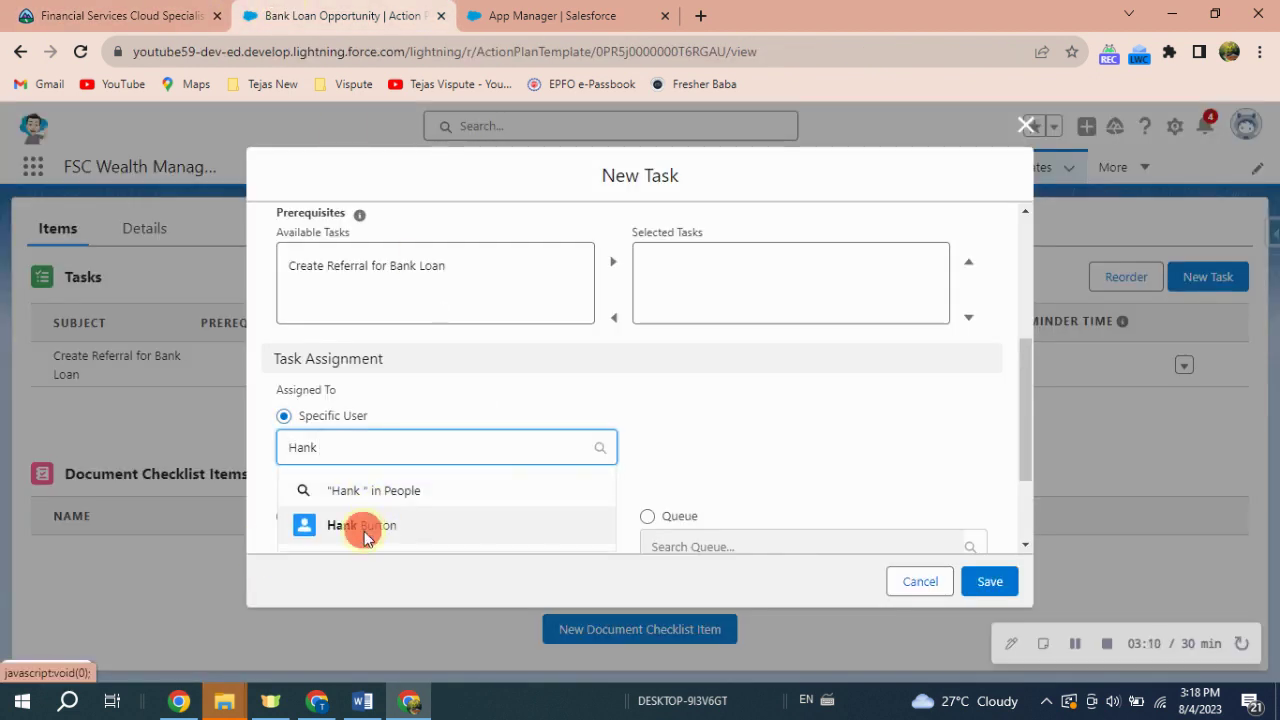
{"action": "left_click", "coordinate": [364, 531]}
Correct the task's subject to Send Bank Loan Paperwork to Customer, copied from the Trailhead table, and save the task
{"action": "scroll", "coordinate": [560, 420], "scroll_direction": "up", "scroll_amount": 5}
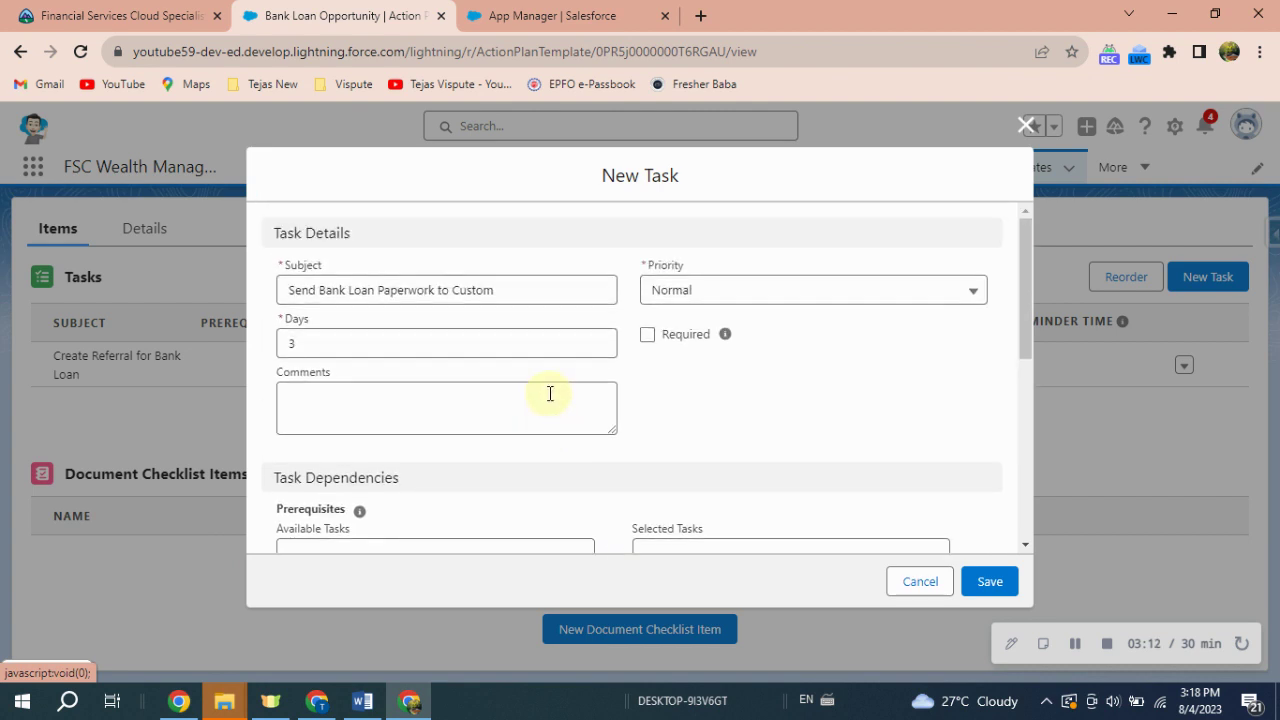
{"action": "left_click", "coordinate": [120, 15]}
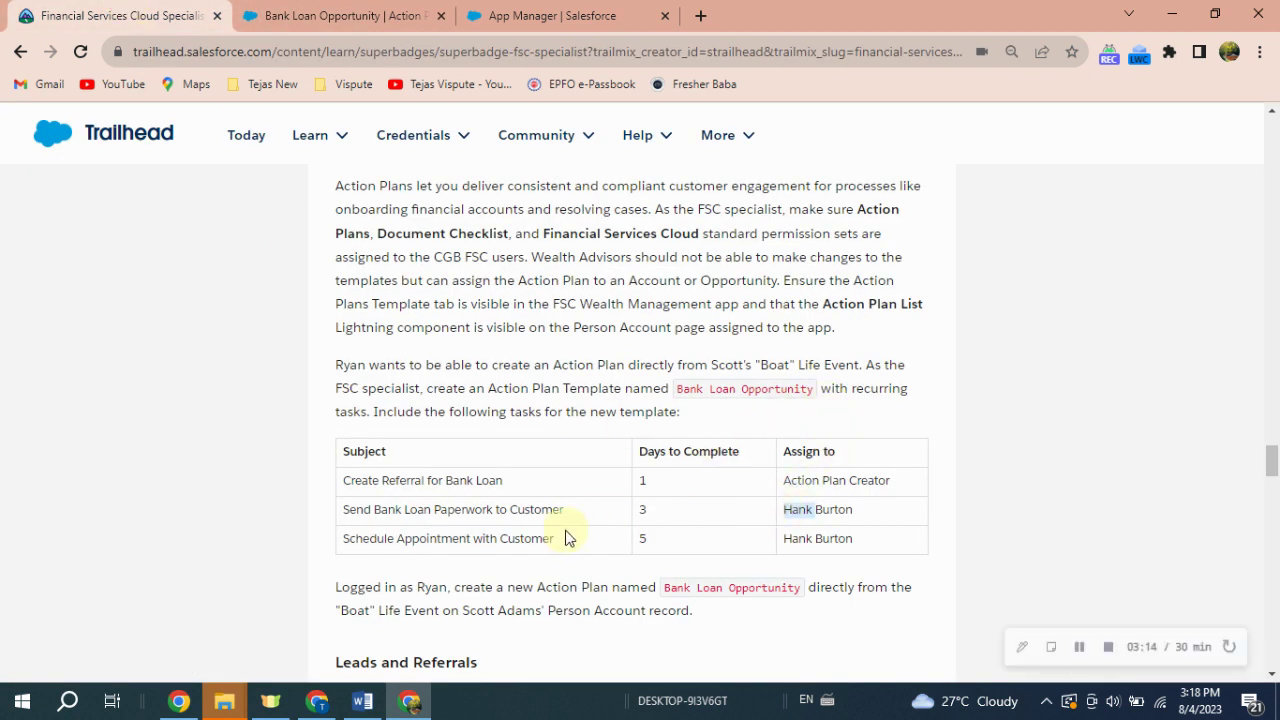
{"action": "left_click_drag", "start_coordinate": [577, 509], "coordinate": [346, 517]}
{"action": "left_click", "coordinate": [348, 15]}
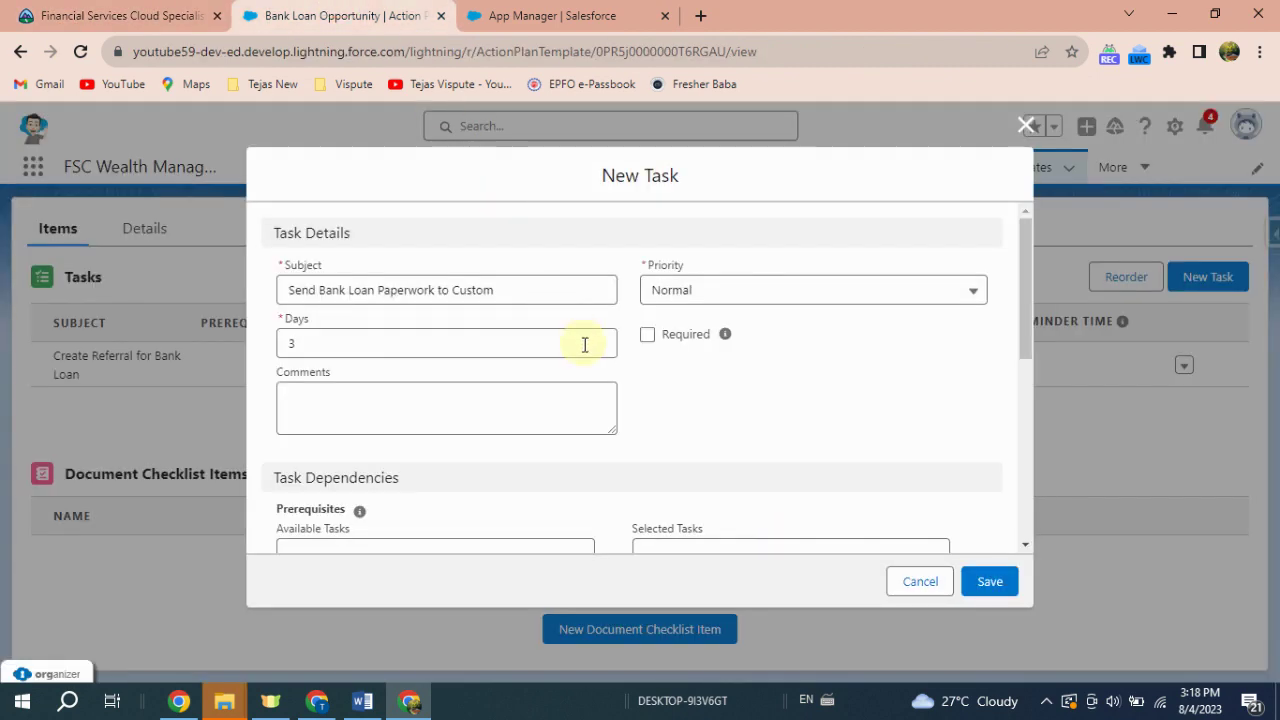
{"action": "left_click", "coordinate": [514, 295]}
{"action": "key", "text": "ctrl+a"}
{"action": "type", "text": "Send Bank Loan Paperwork to Customer"}
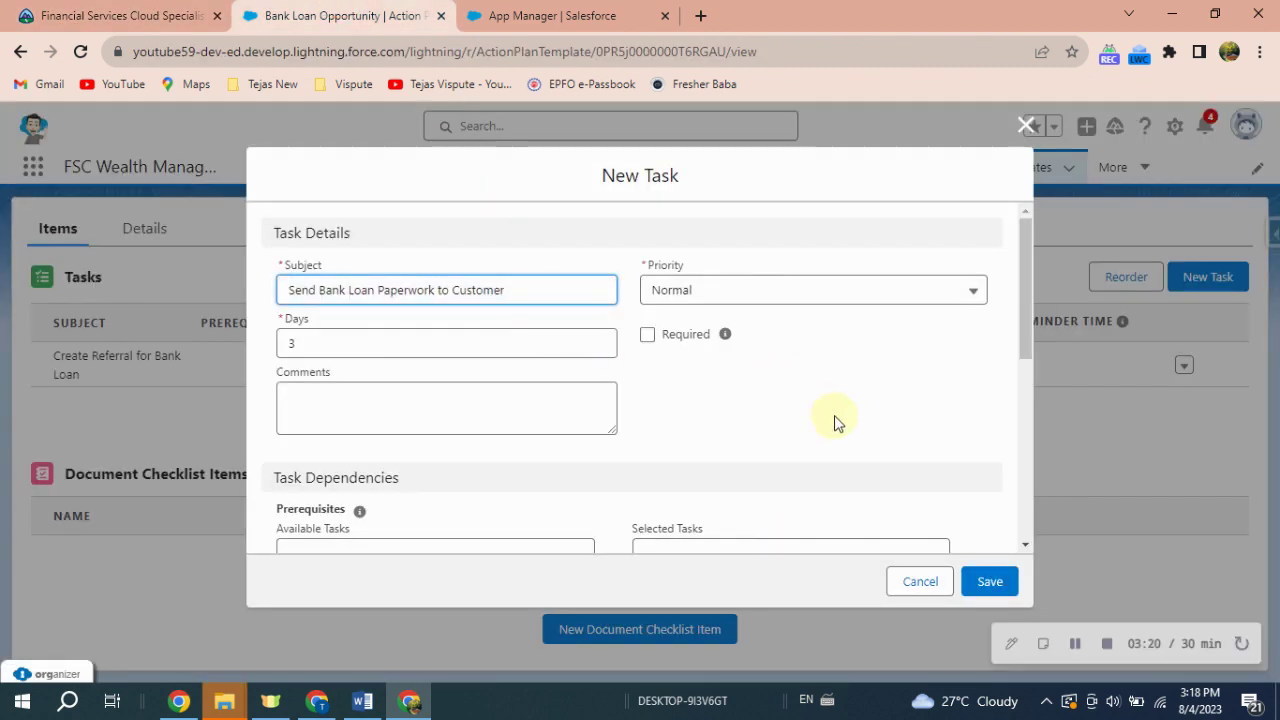
{"action": "scroll", "coordinate": [849, 460], "scroll_direction": "down", "scroll_amount": 3}
{"action": "left_click", "coordinate": [975, 590]}
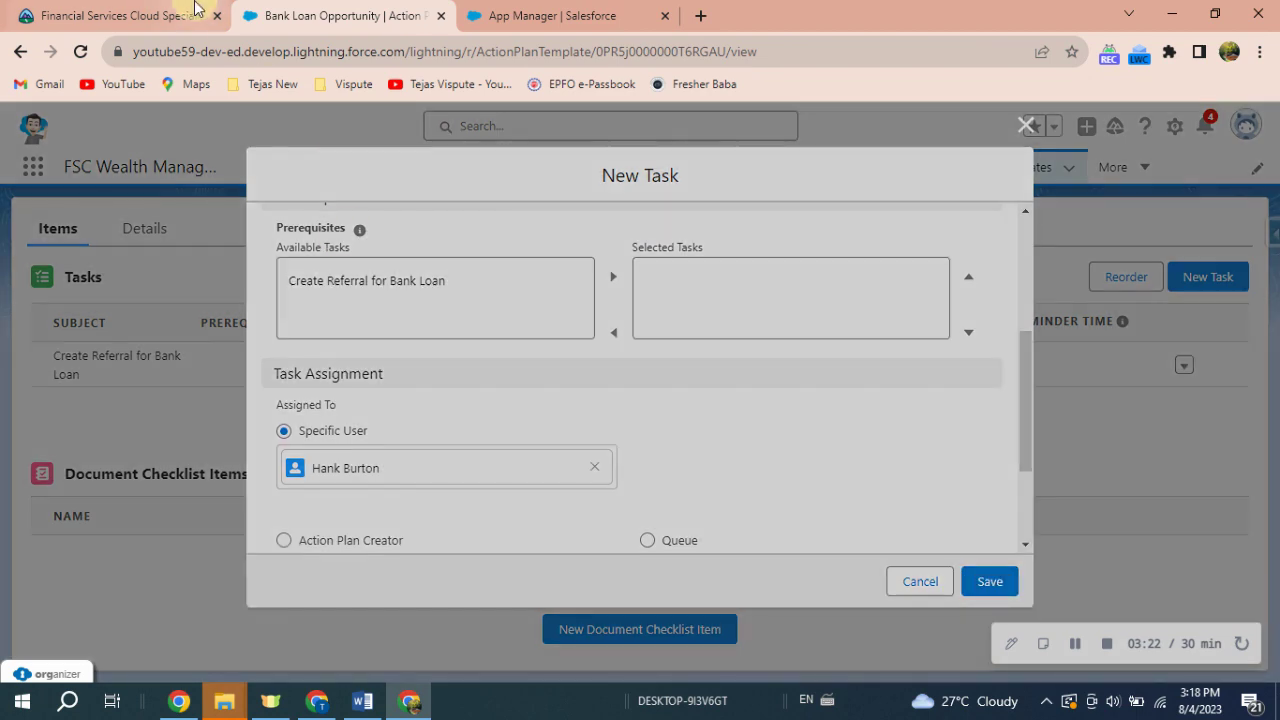
Add a third template task with the subject Schedule Appointment with Customer copied from the Trailhead table, 5 days and Normal priority
{"action": "left_click", "coordinate": [150, 15]}
{"action": "left_click_drag", "start_coordinate": [344, 538], "coordinate": [560, 541]}
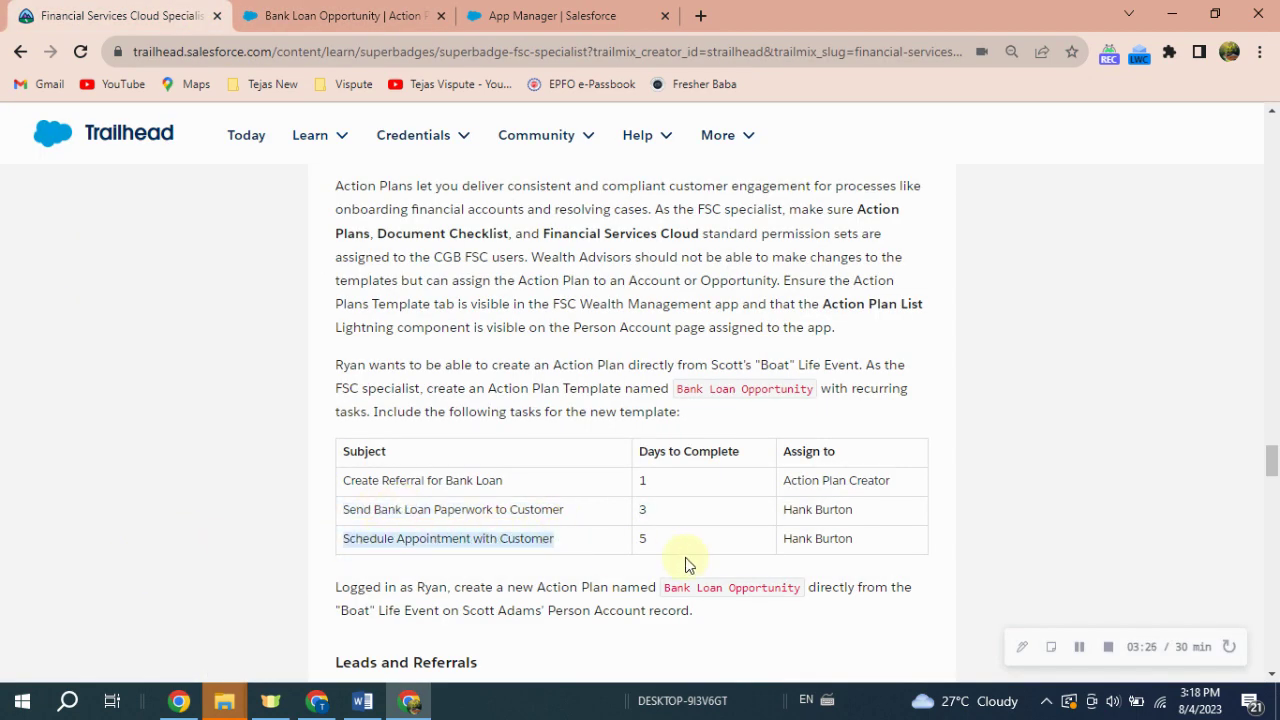
{"action": "left_click", "coordinate": [340, 15]}
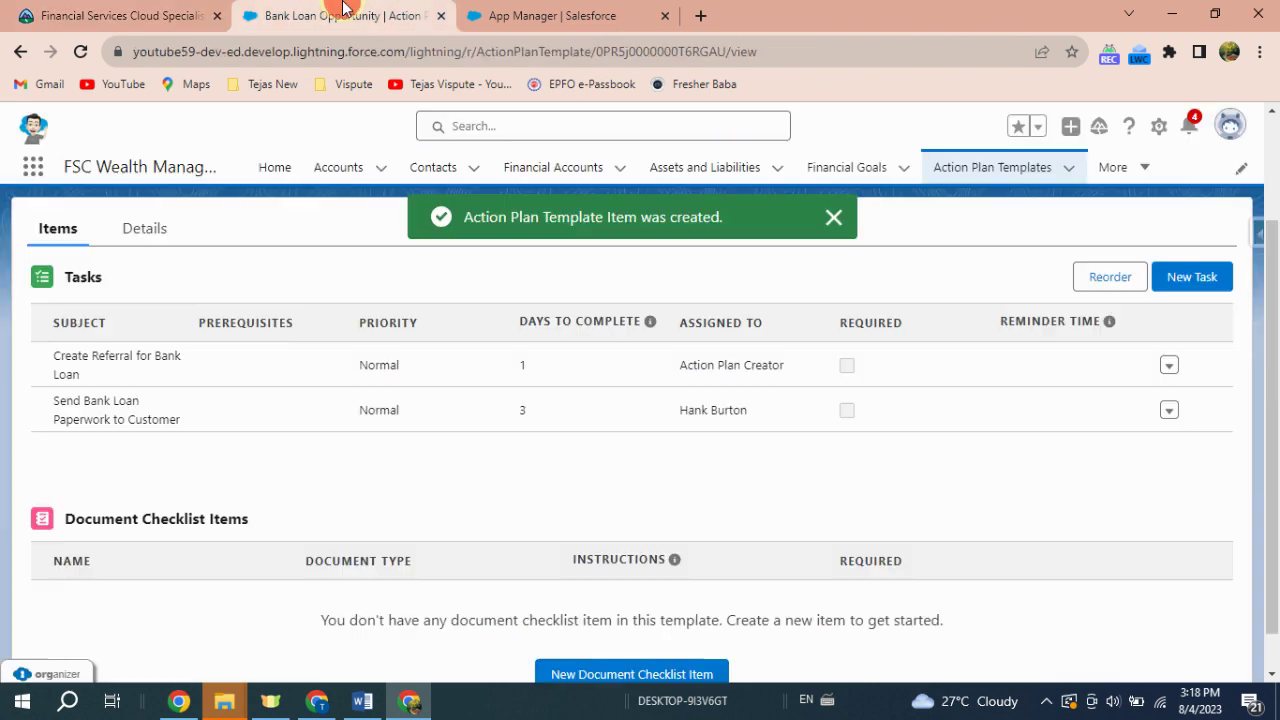
{"action": "left_click", "coordinate": [1228, 290]}
{"action": "left_click", "coordinate": [324, 281]}
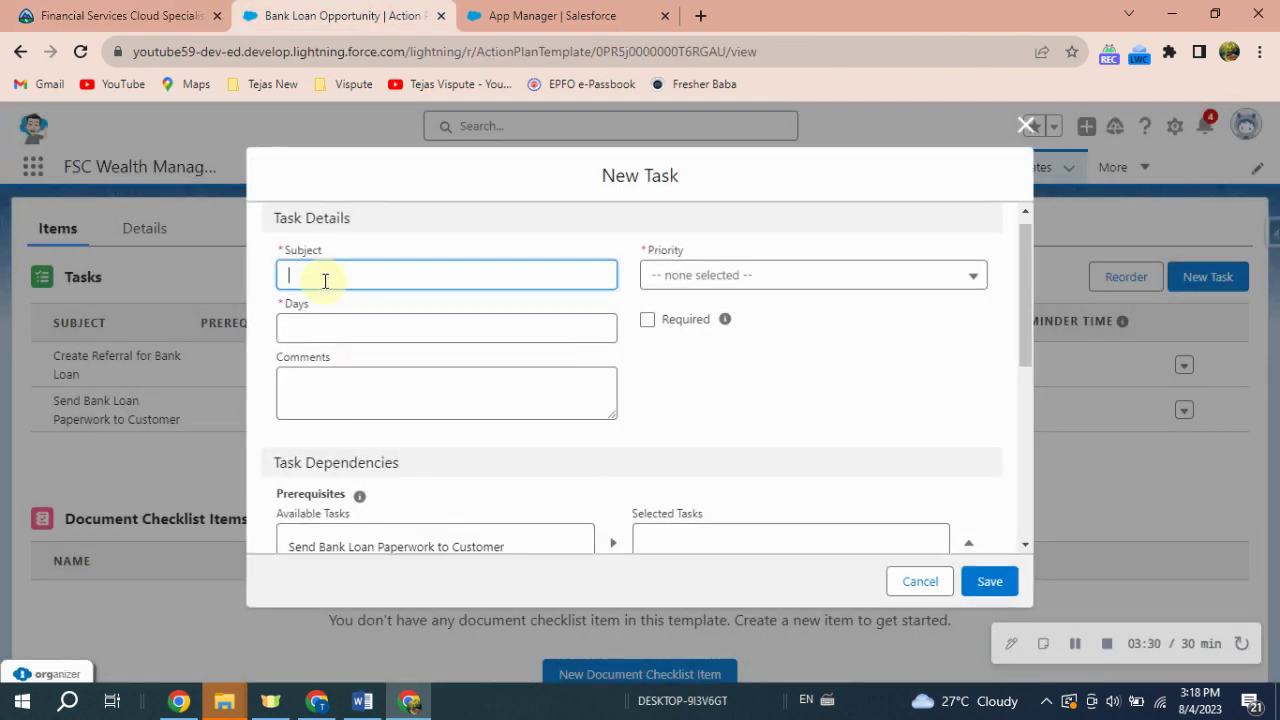
{"action": "left_click", "coordinate": [331, 325]}
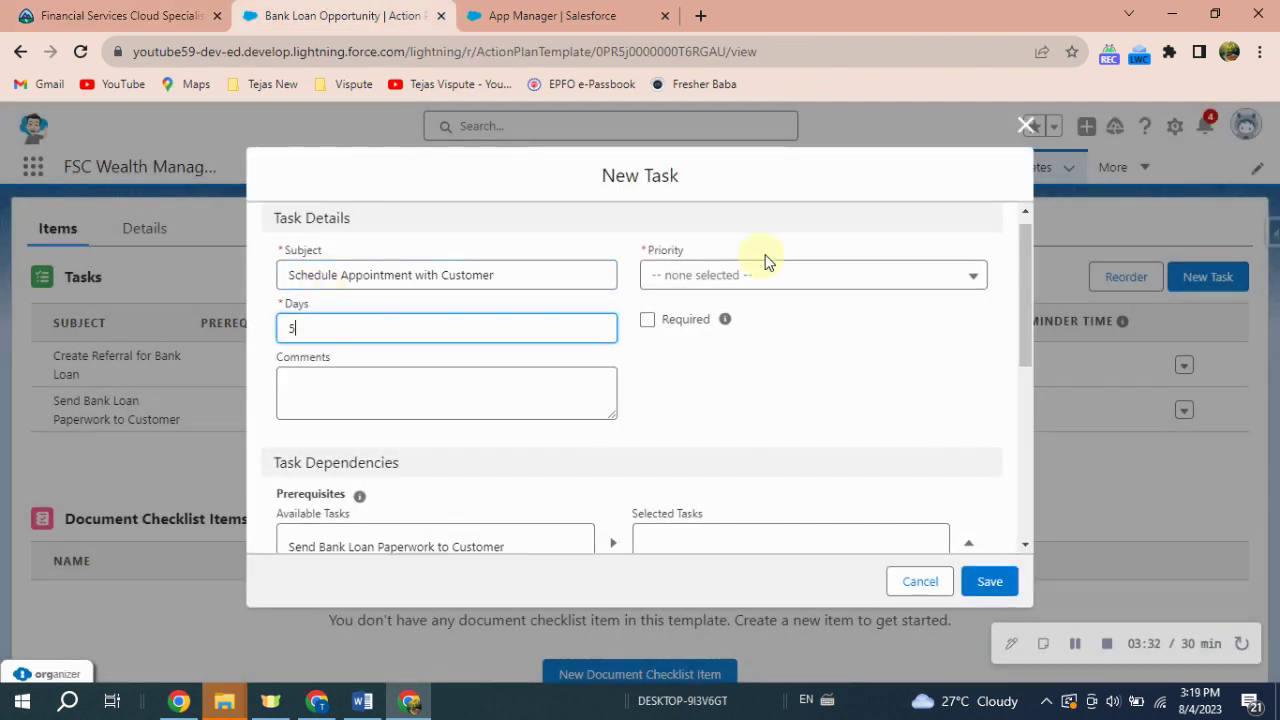
{"action": "left_click", "coordinate": [740, 285]}
{"action": "left_click", "coordinate": [714, 347]}
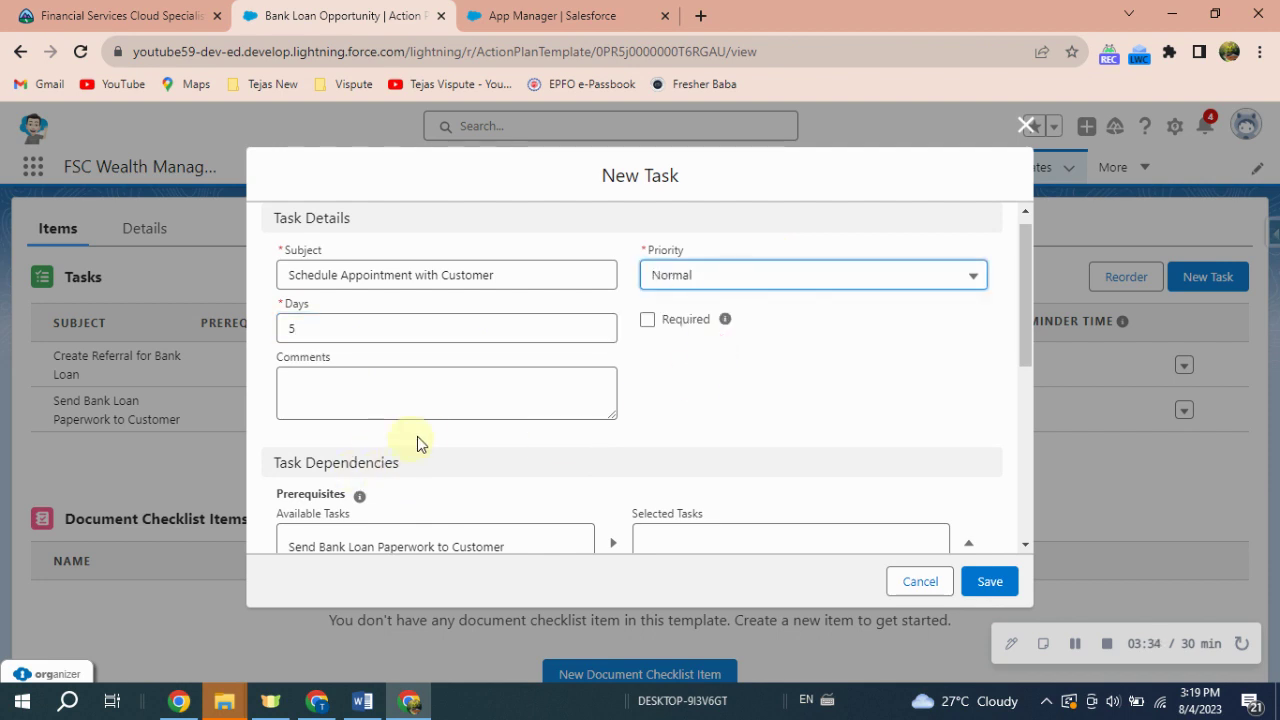
Assign the appointment task to the specific user listed for it in the Trailhead requirements table, and save the task
{"action": "scroll", "coordinate": [401, 447], "scroll_direction": "down", "scroll_amount": 2}
{"action": "scroll", "coordinate": [401, 453], "scroll_direction": "down", "scroll_amount": 2}
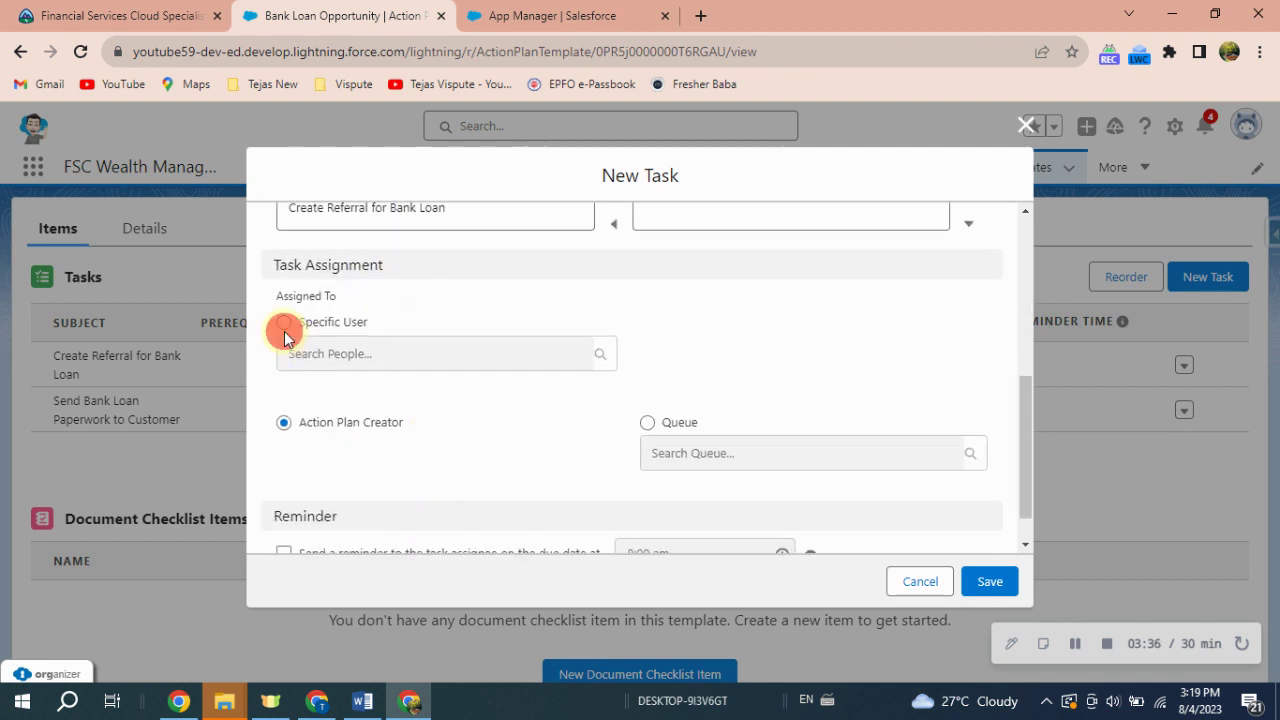
{"action": "left_click", "coordinate": [286, 325]}
{"action": "left_click", "coordinate": [334, 352]}
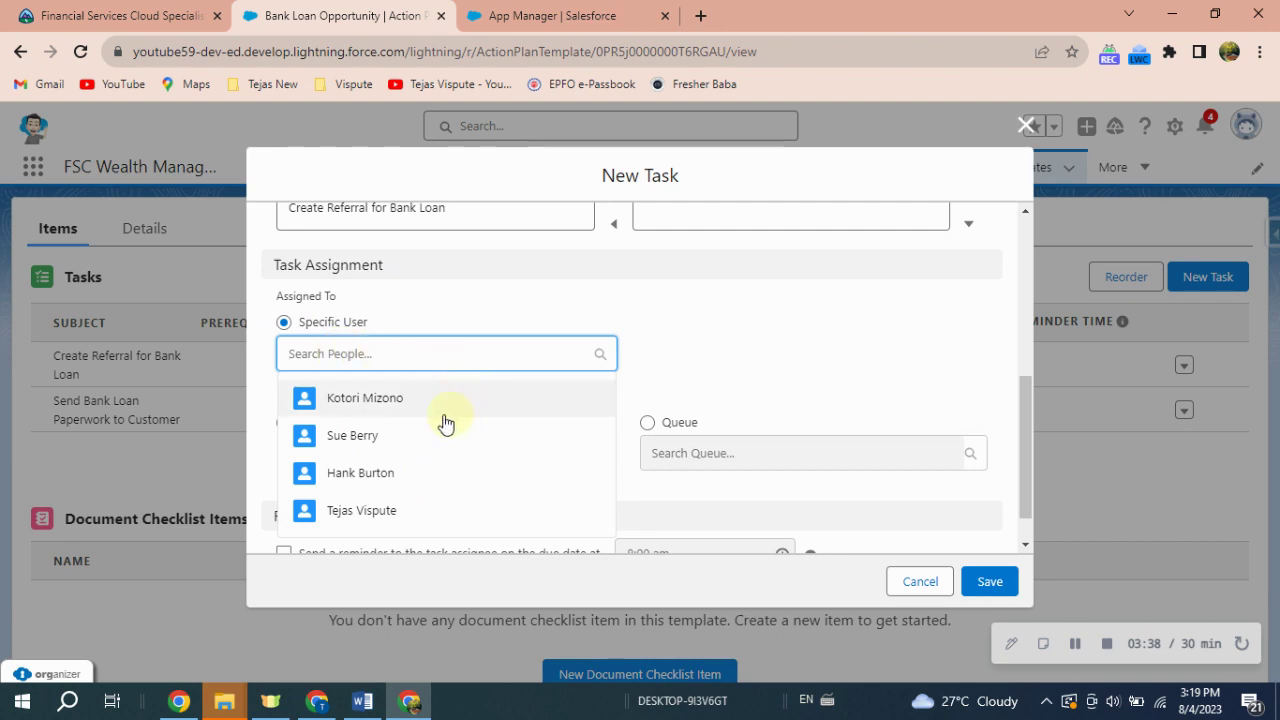
{"action": "left_click", "coordinate": [383, 476]}
{"action": "left_click", "coordinate": [83, 12]}
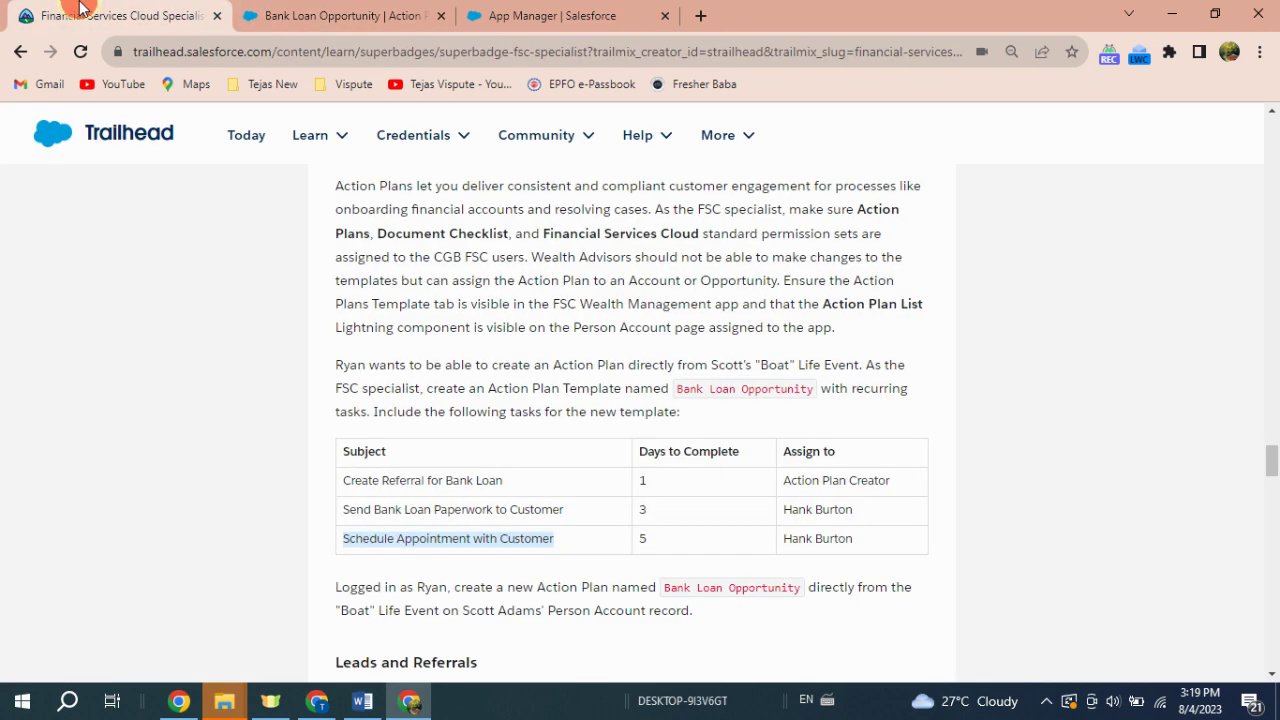
{"action": "left_click", "coordinate": [285, 12]}
{"action": "scroll", "coordinate": [702, 537], "scroll_direction": "down", "scroll_amount": 1}
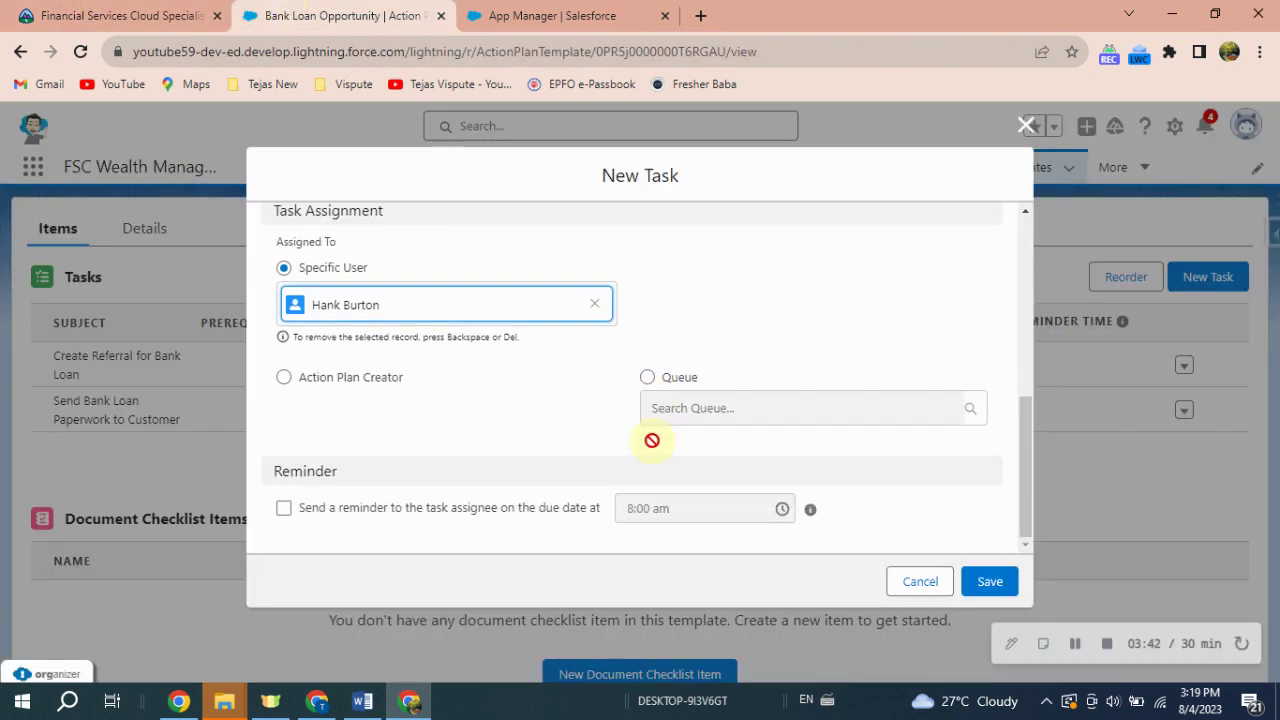
{"action": "left_click", "coordinate": [978, 588]}
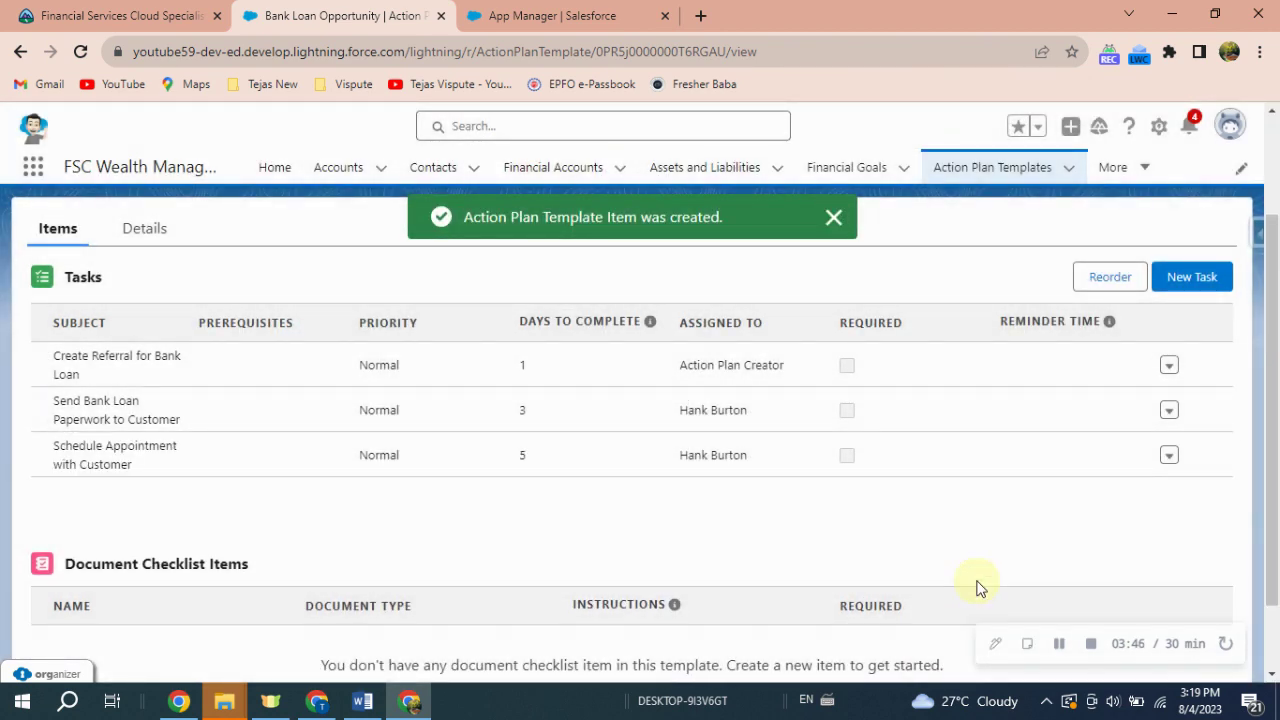
Publish the Bank Loan Opportunity action plan template and confirm the publishing
{"action": "left_click", "coordinate": [832, 220]}
{"action": "scroll", "coordinate": [858, 311], "scroll_direction": "up", "scroll_amount": 2}
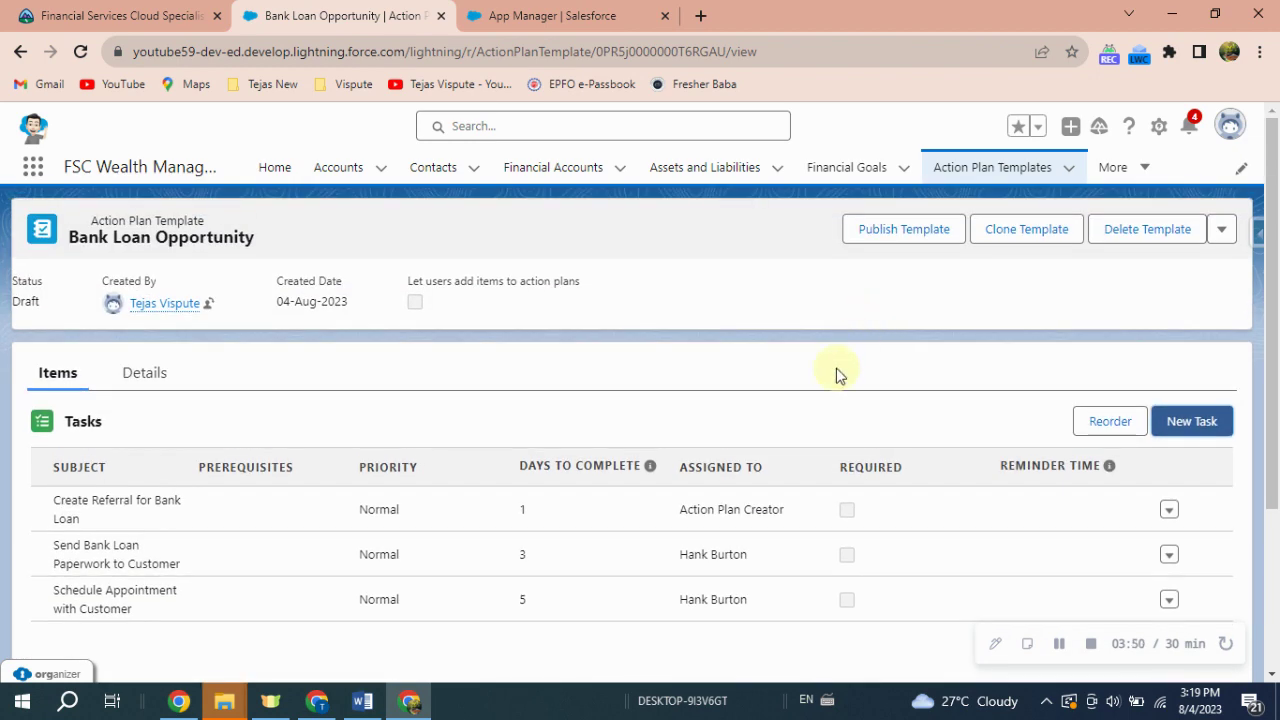
{"action": "left_click", "coordinate": [904, 229]}
{"action": "left_click", "coordinate": [896, 432]}
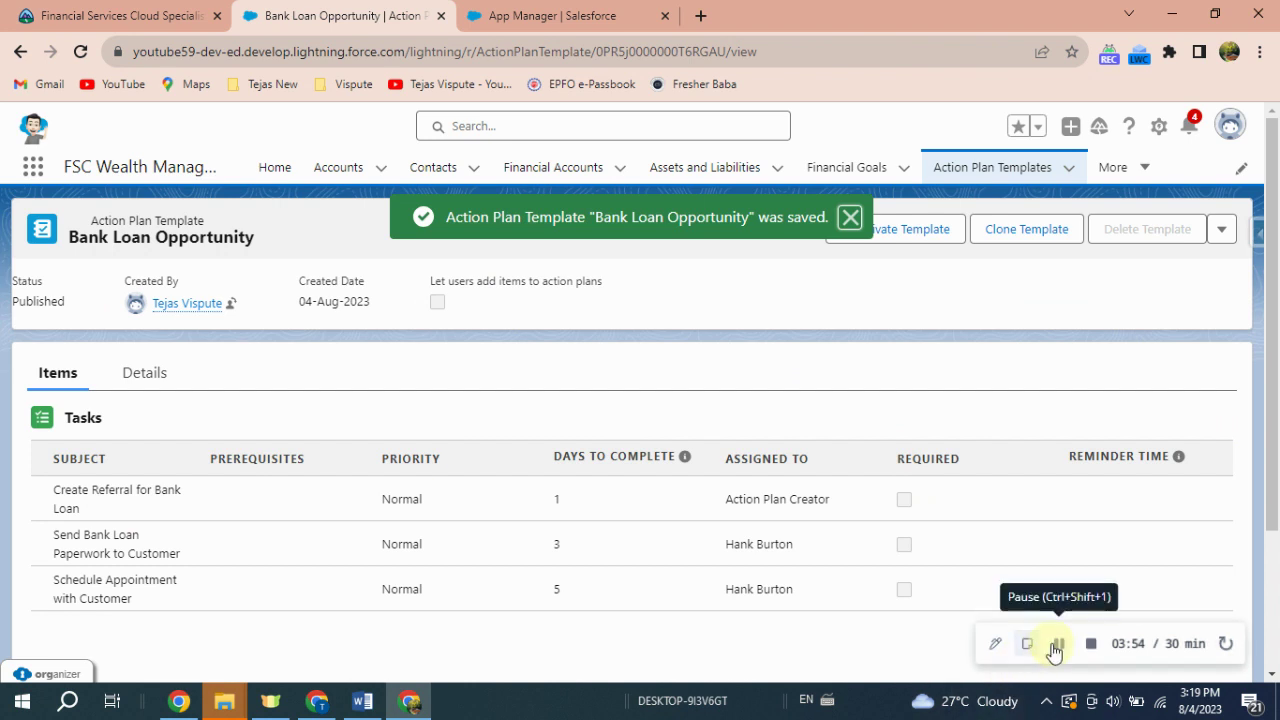
Open the client's person account from the recently viewed accounts and edit its record page in a new browser tab
{"action": "left_click", "coordinate": [337, 172]}
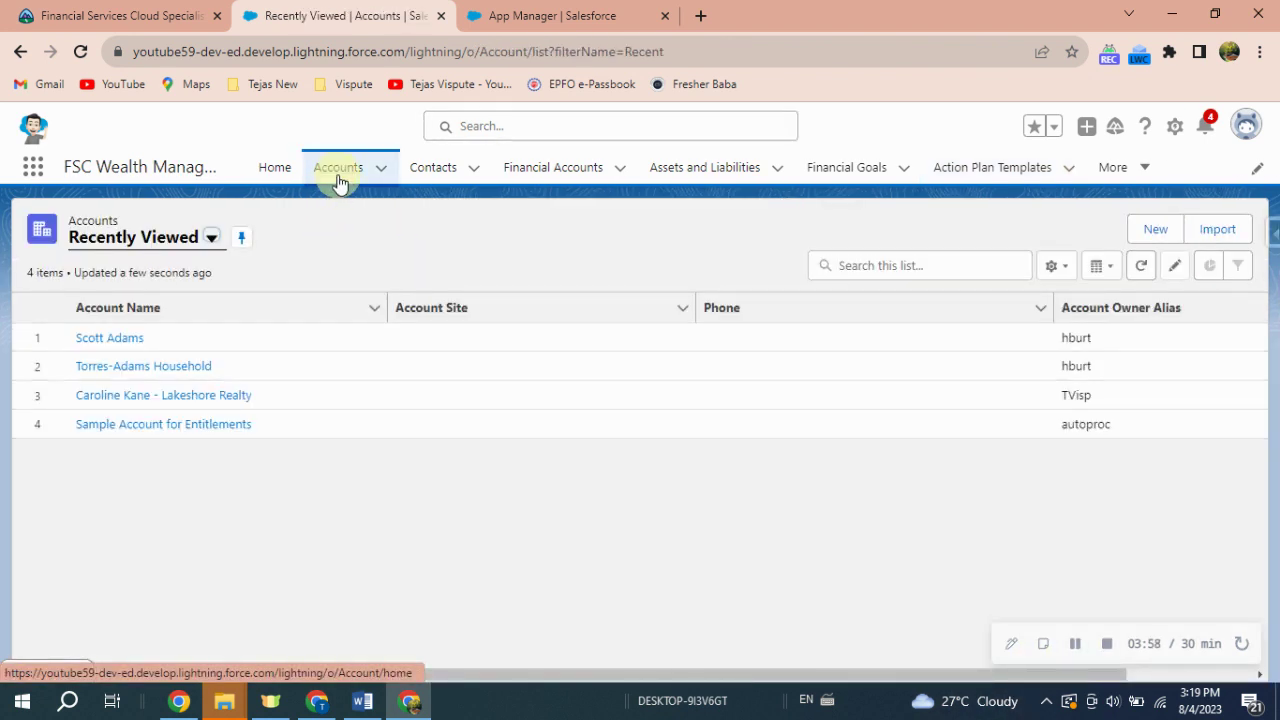
{"action": "left_click", "coordinate": [120, 337]}
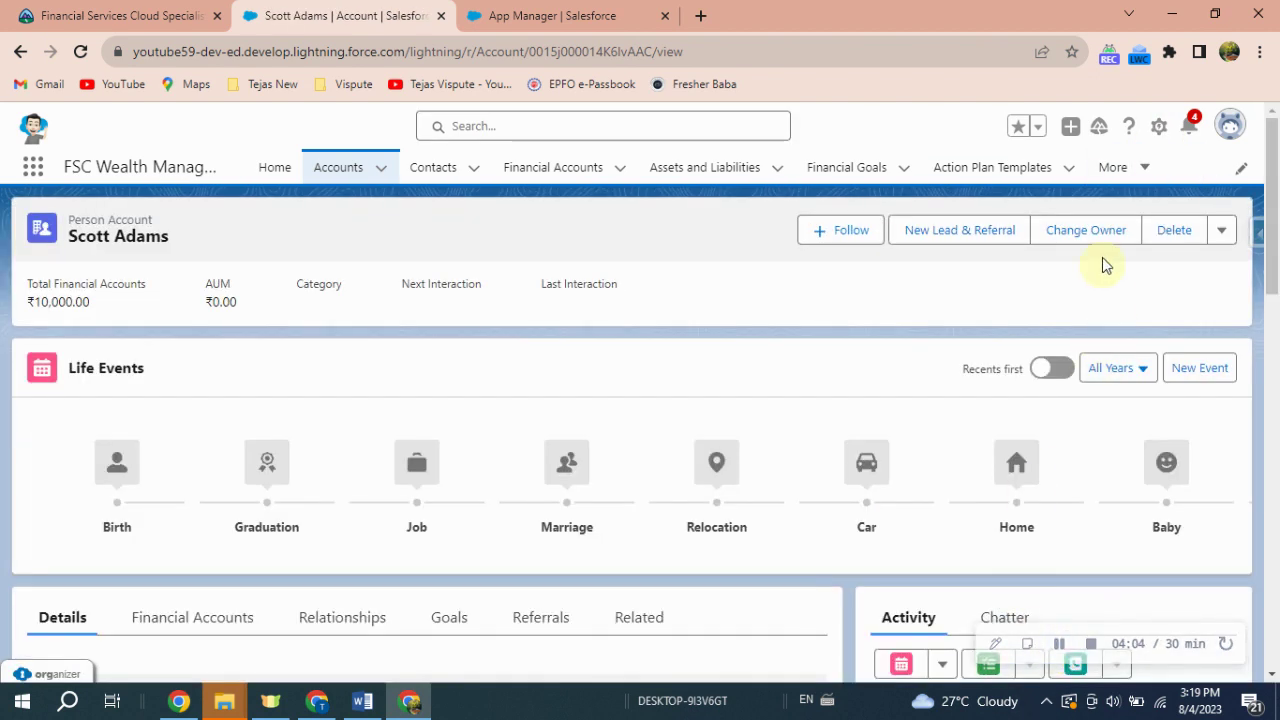
{"action": "left_click", "coordinate": [1158, 128]}
{"action": "right_click", "coordinate": [1084, 265]}
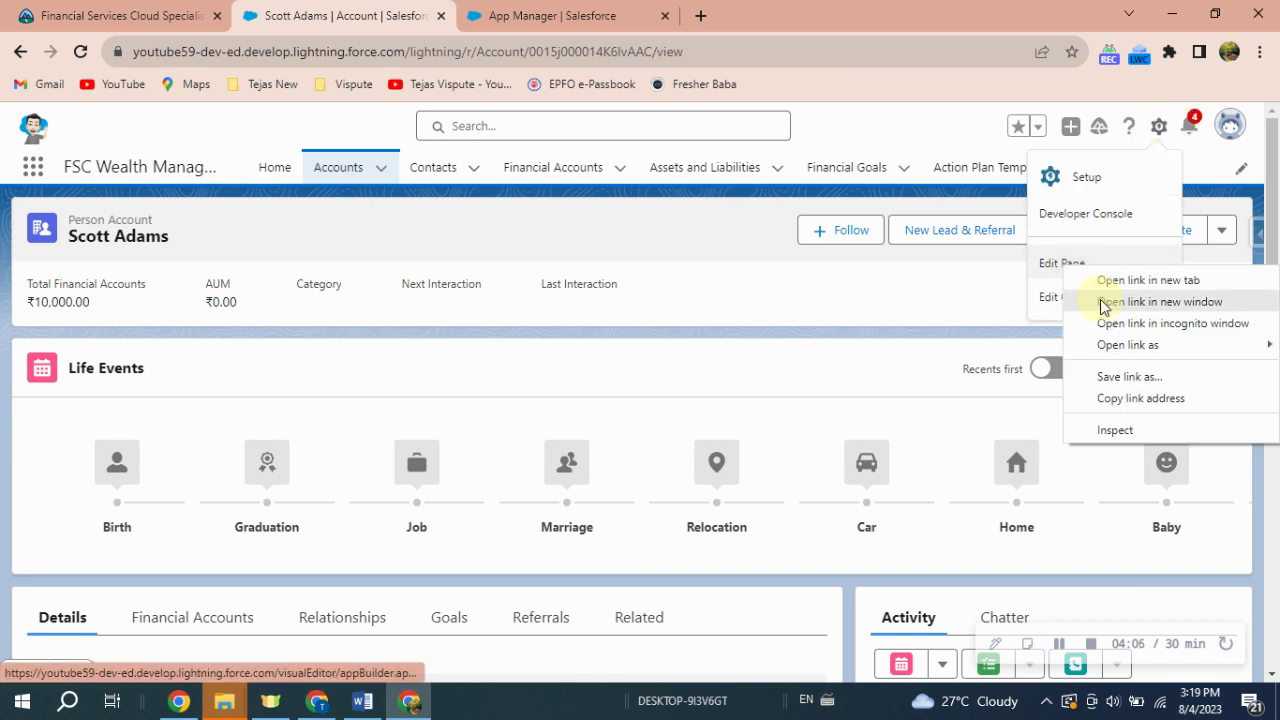
{"action": "left_click", "coordinate": [1148, 280]}
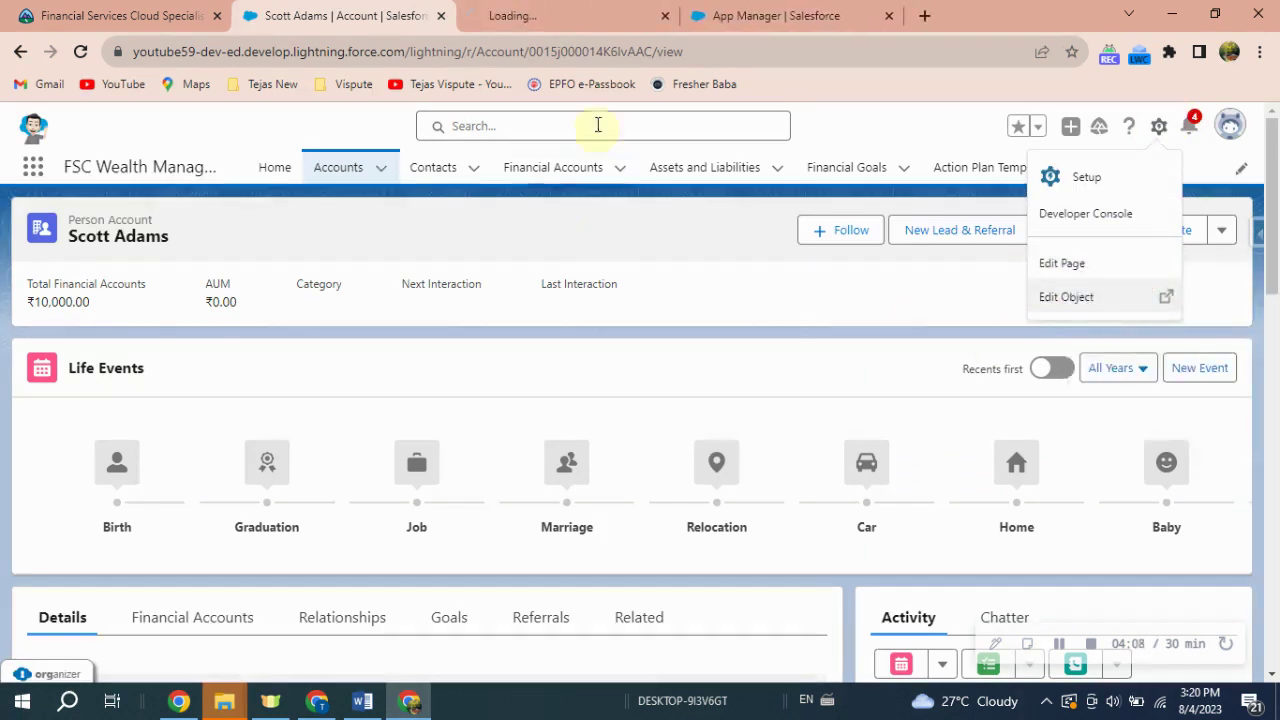
{"action": "left_click", "coordinate": [591, 10]}
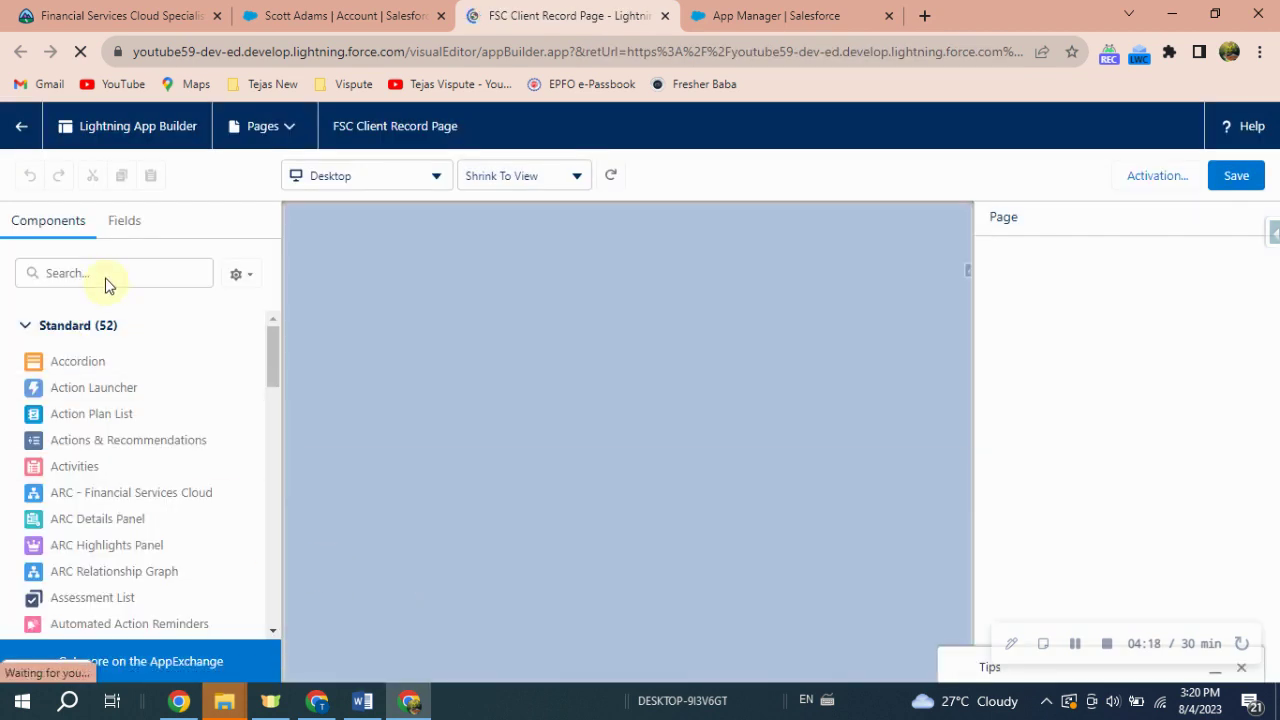
Add the Action Plan List component below Life Events on the FSC Client Record Page, save the page and leave the builder
{"action": "left_click", "coordinate": [105, 273]}
{"action": "type", "text": "Ac"}
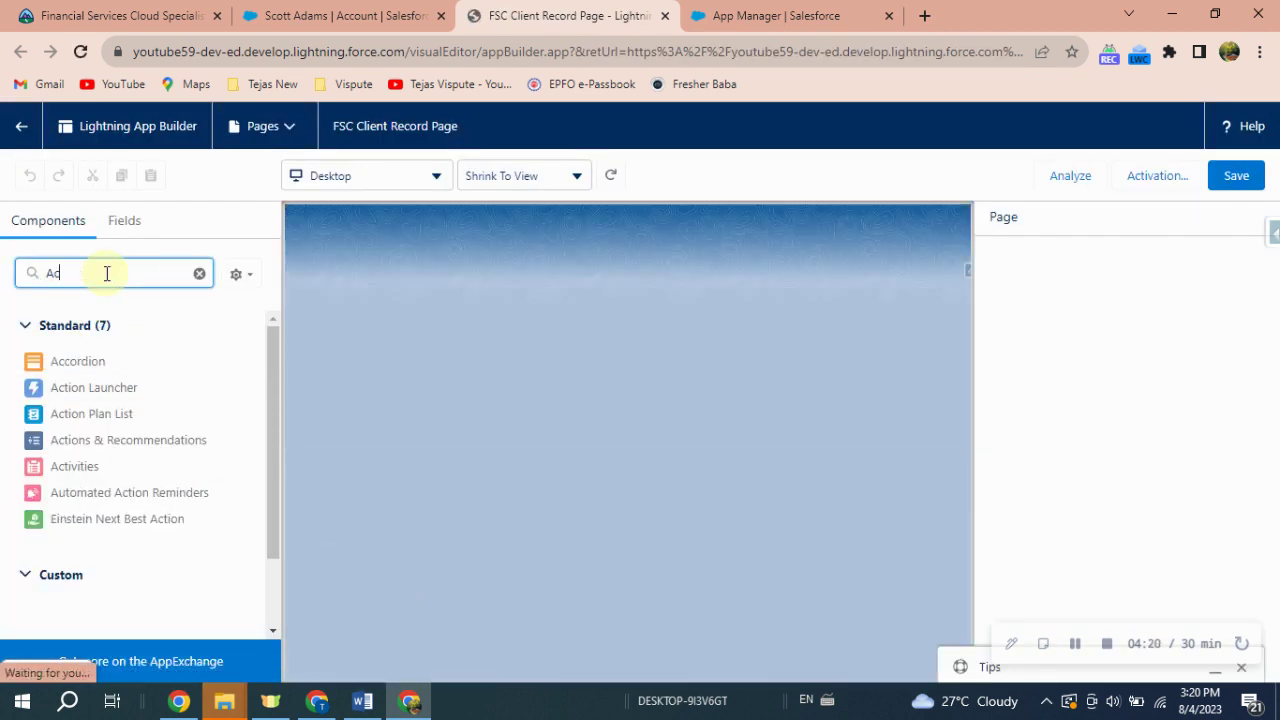
{"action": "type", "text": "ti"}
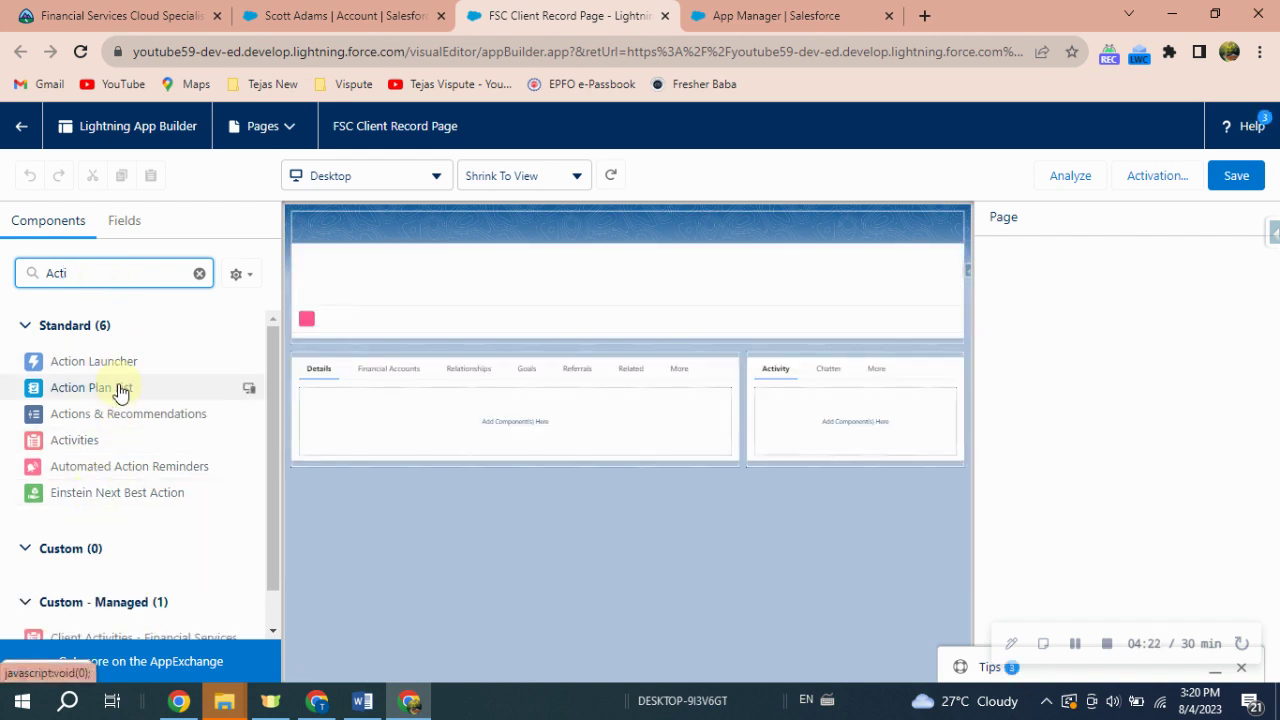
{"action": "left_click_drag", "start_coordinate": [120, 387], "coordinate": [376, 421]}
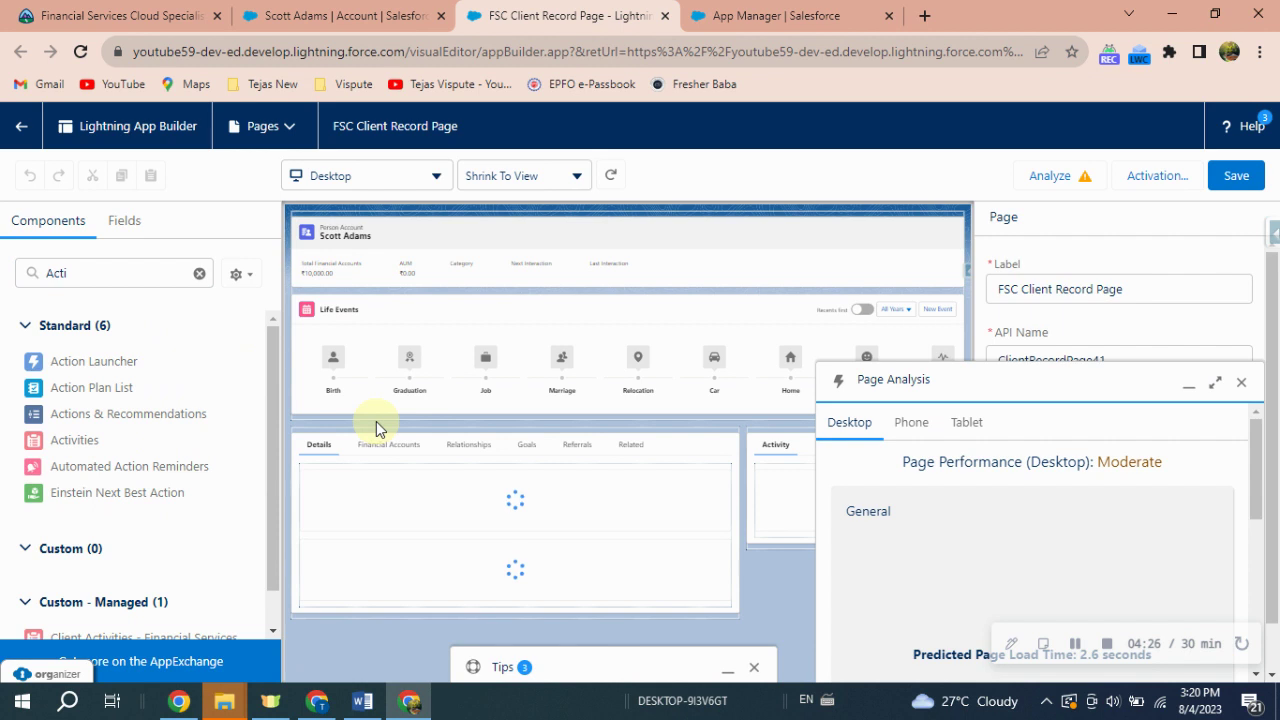
{"action": "left_click", "coordinate": [1241, 384]}
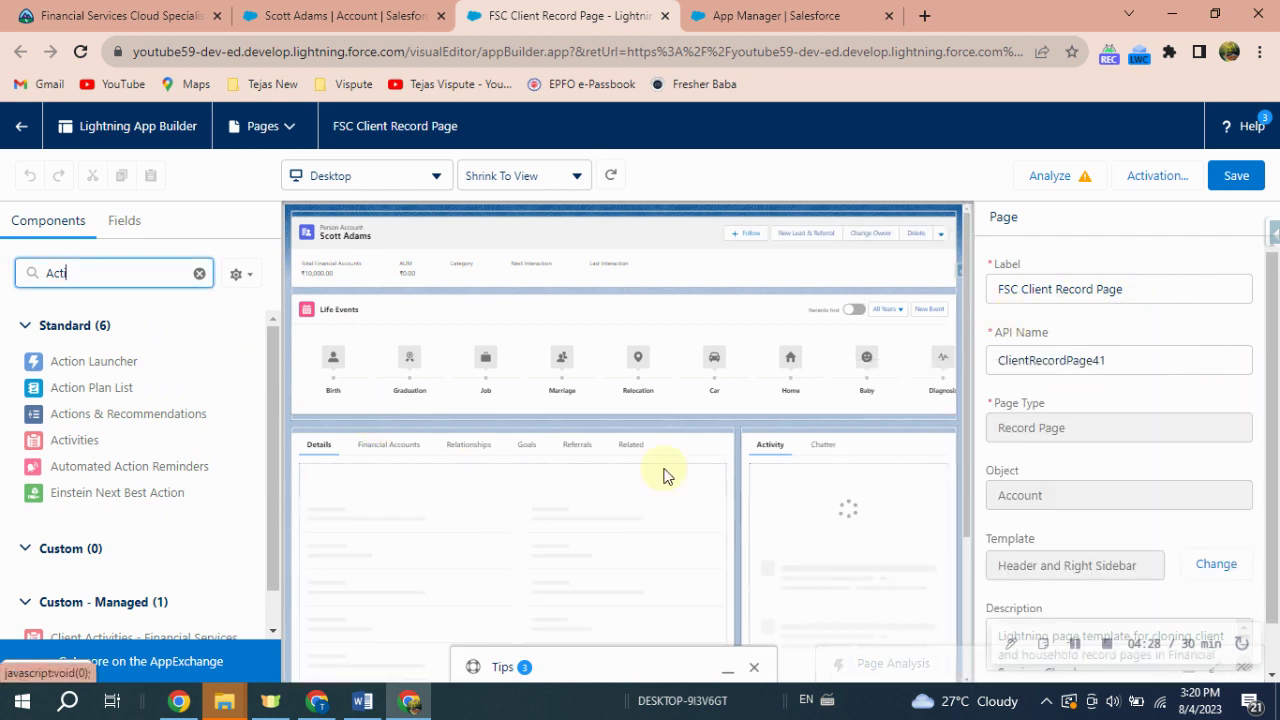
{"action": "left_click_drag", "start_coordinate": [95, 395], "coordinate": [360, 410]}
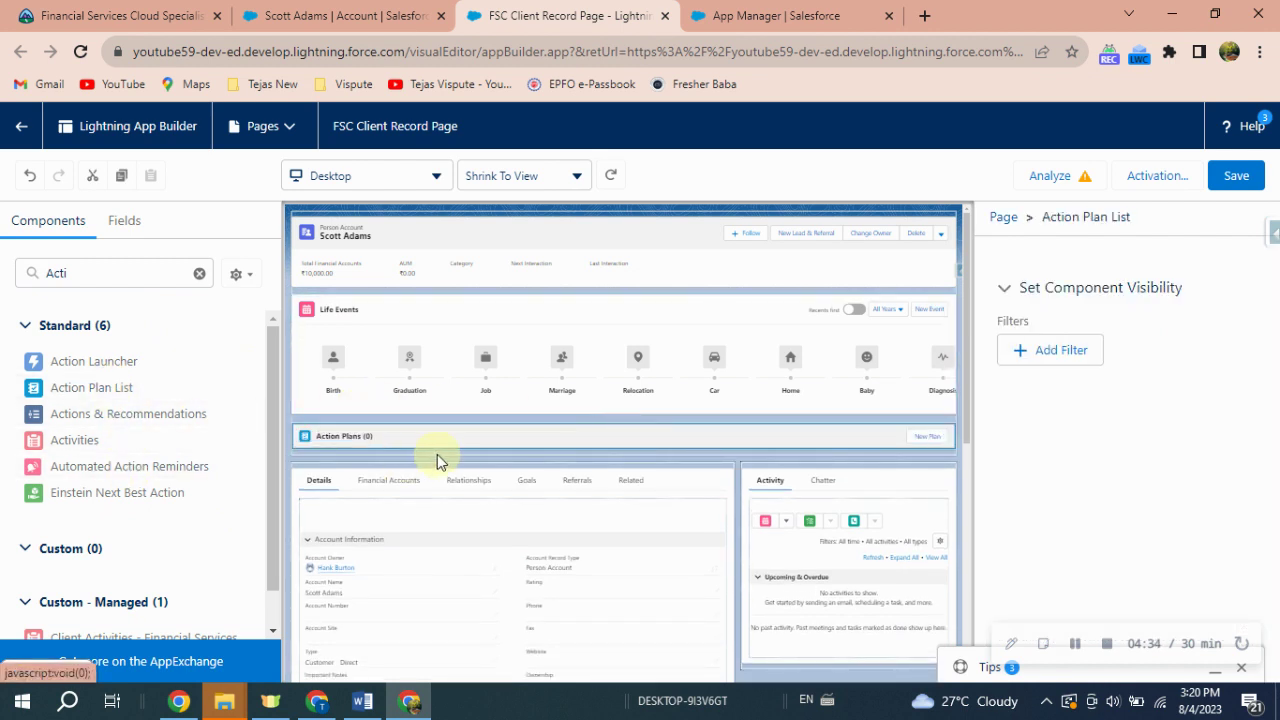
{"action": "left_click", "coordinate": [1240, 175]}
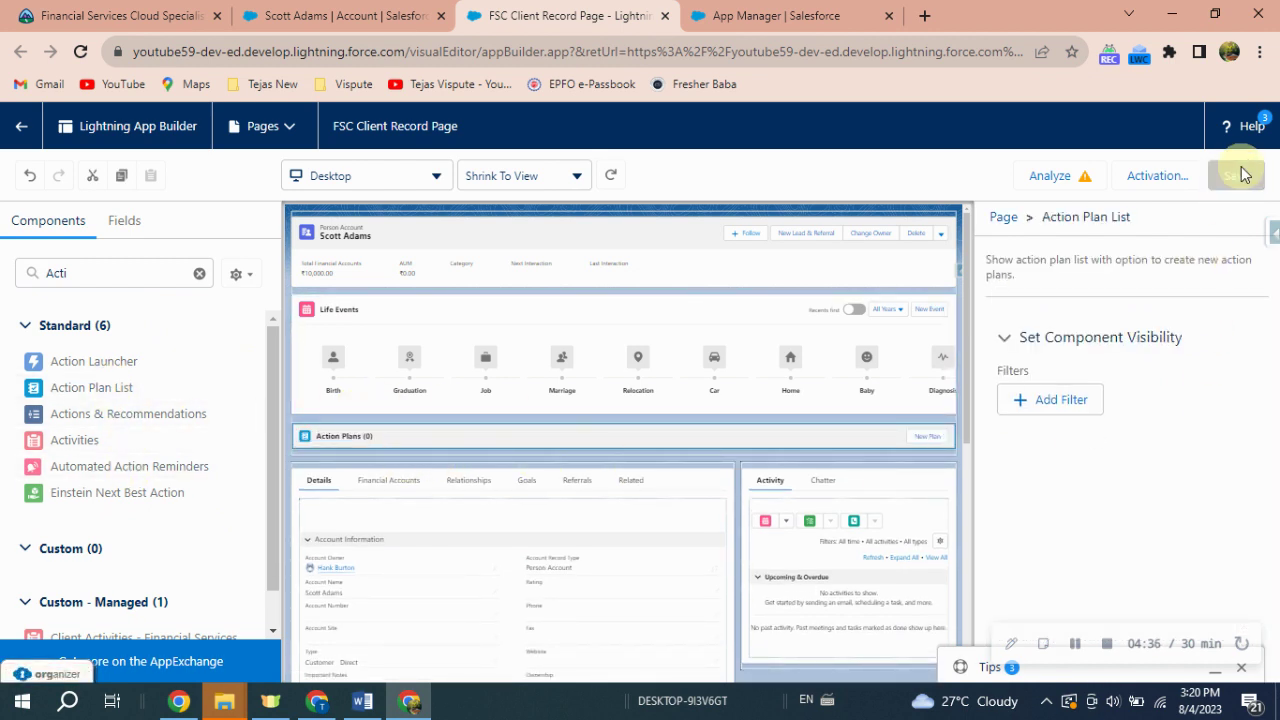
{"action": "left_click", "coordinate": [21, 126]}
{"action": "left_click", "coordinate": [318, 12]}
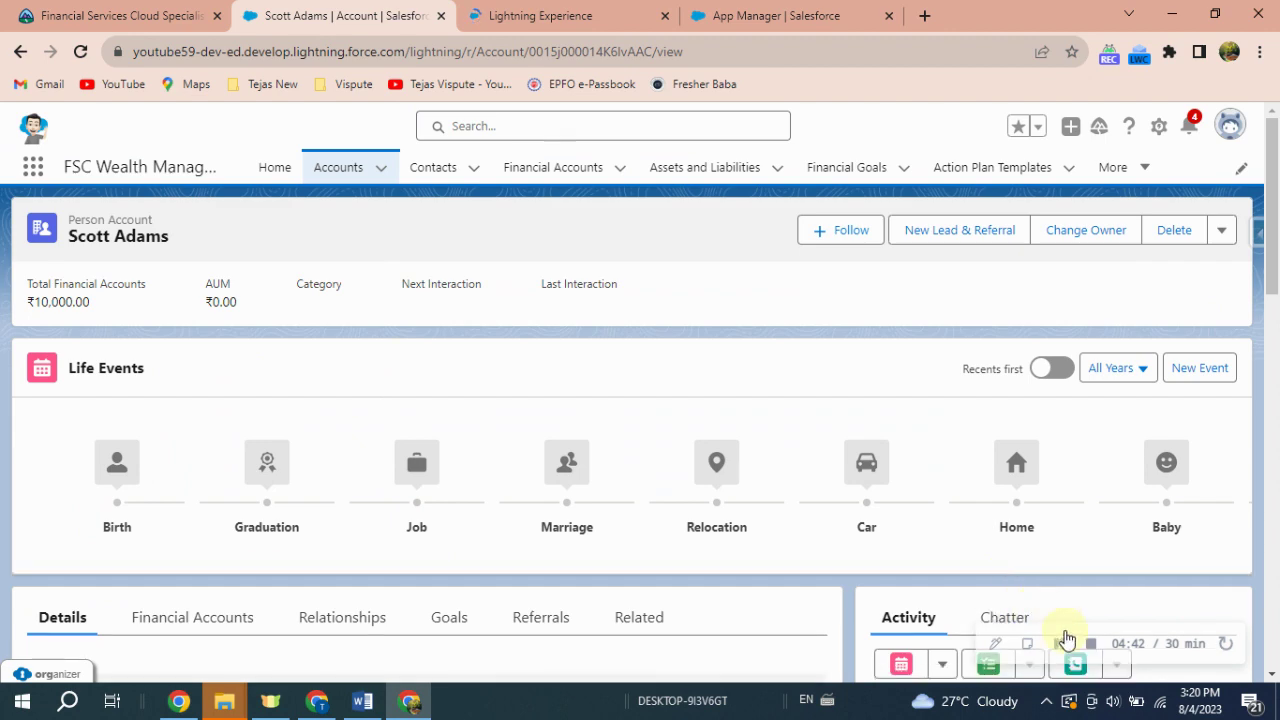
Open Setup and find the Users page by searching for user
{"action": "left_click", "coordinate": [572, 10]}
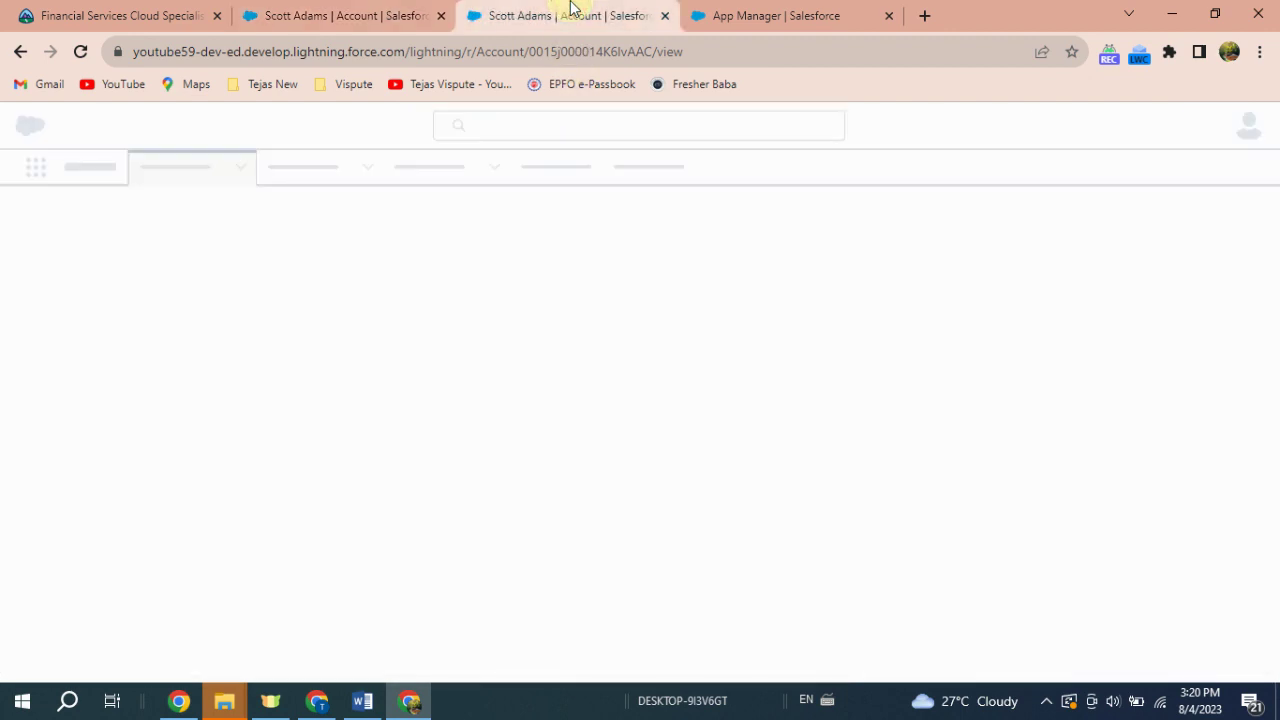
{"action": "left_click", "coordinate": [1163, 127]}
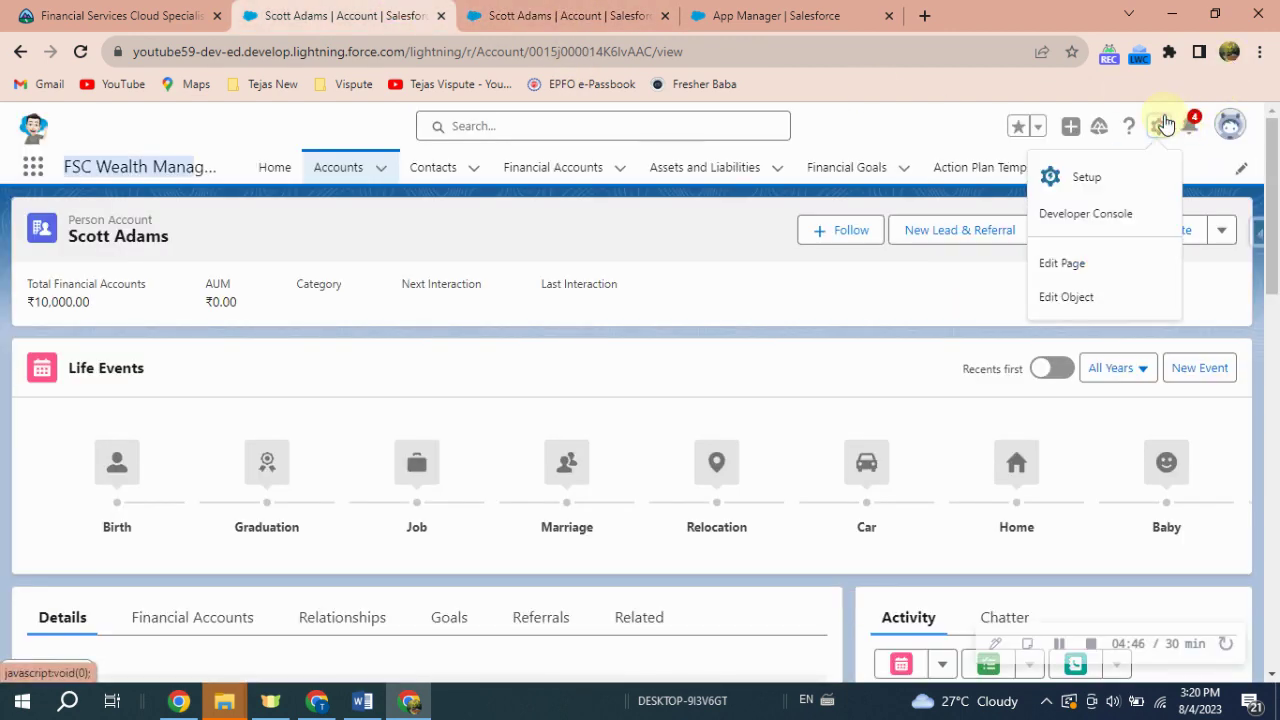
{"action": "left_click", "coordinate": [1063, 178]}
{"action": "left_click", "coordinate": [940, 12]}
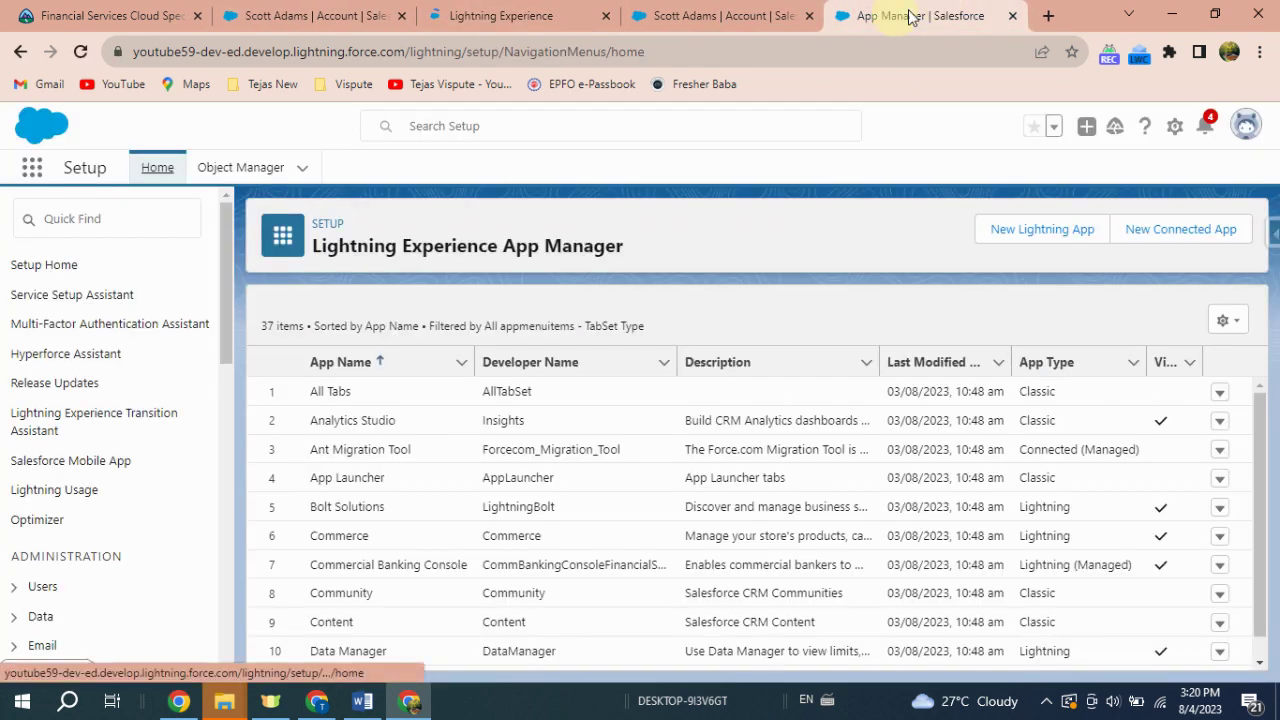
{"action": "left_click", "coordinate": [240, 165]}
{"action": "left_click", "coordinate": [143, 175]}
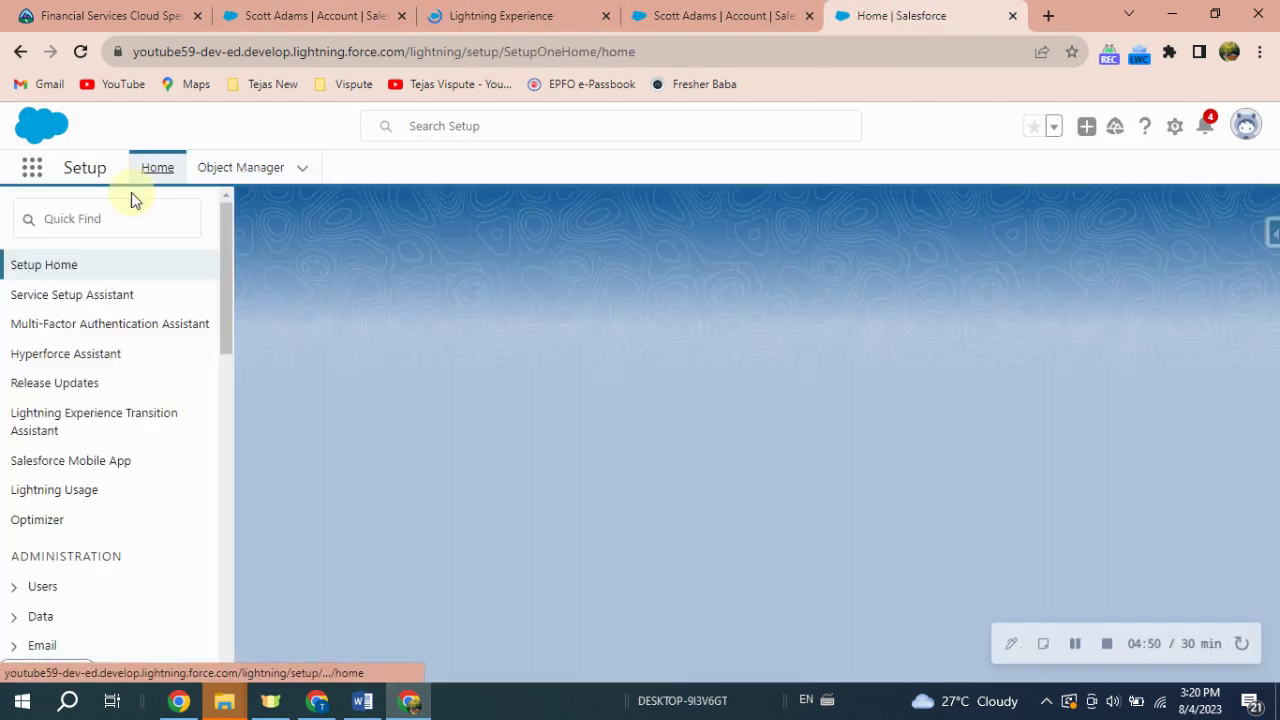
{"action": "left_click", "coordinate": [91, 229]}
{"action": "type", "text": "user"}
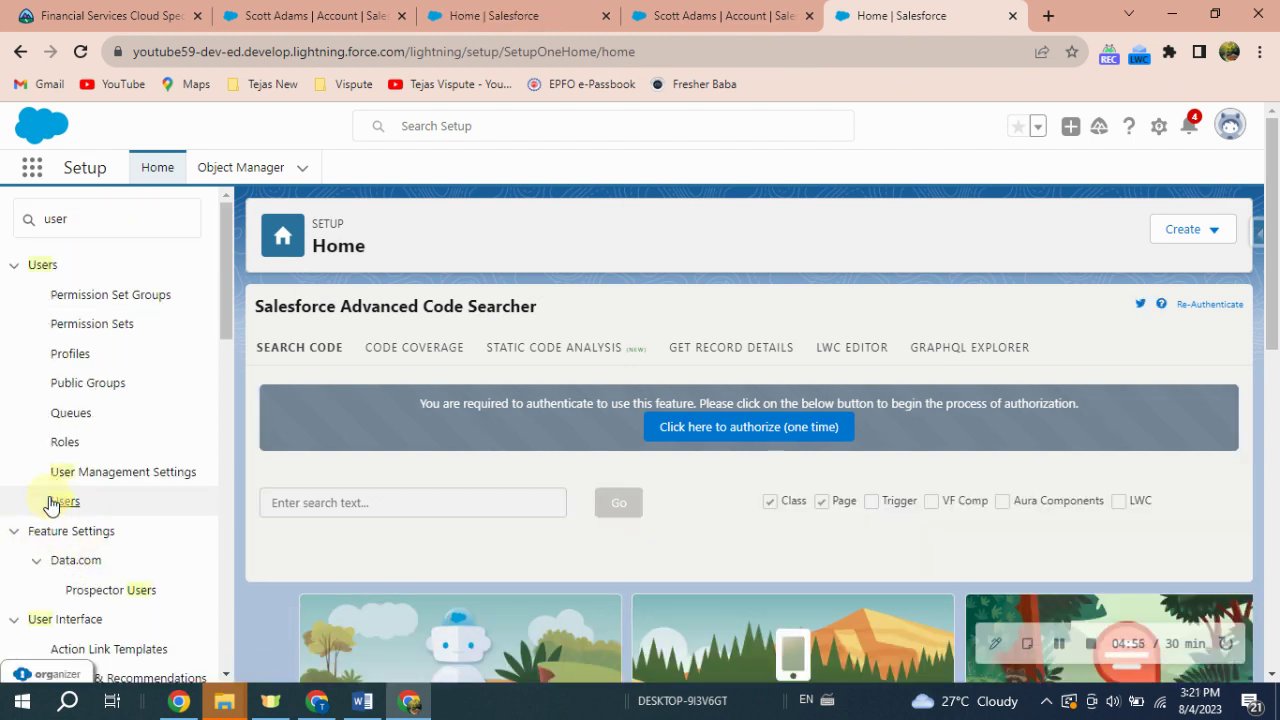
{"action": "left_click", "coordinate": [64, 504]}
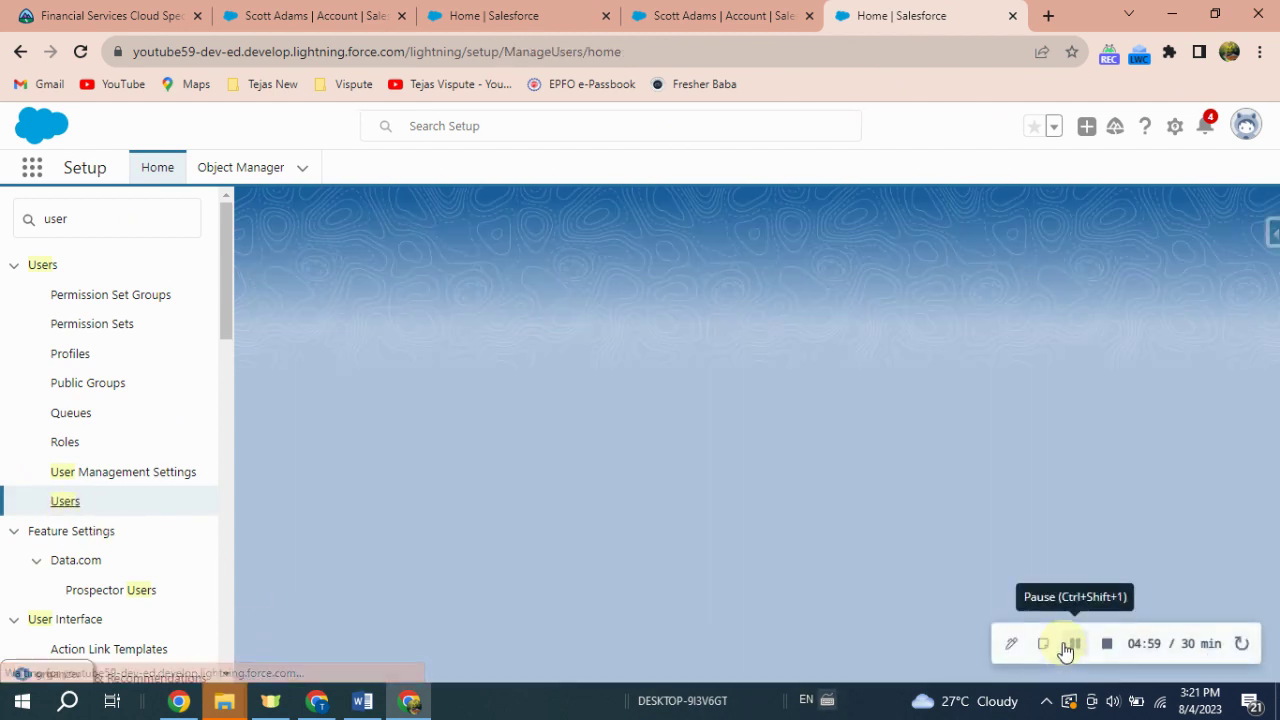
{"action": "left_click", "coordinate": [1066, 646]}
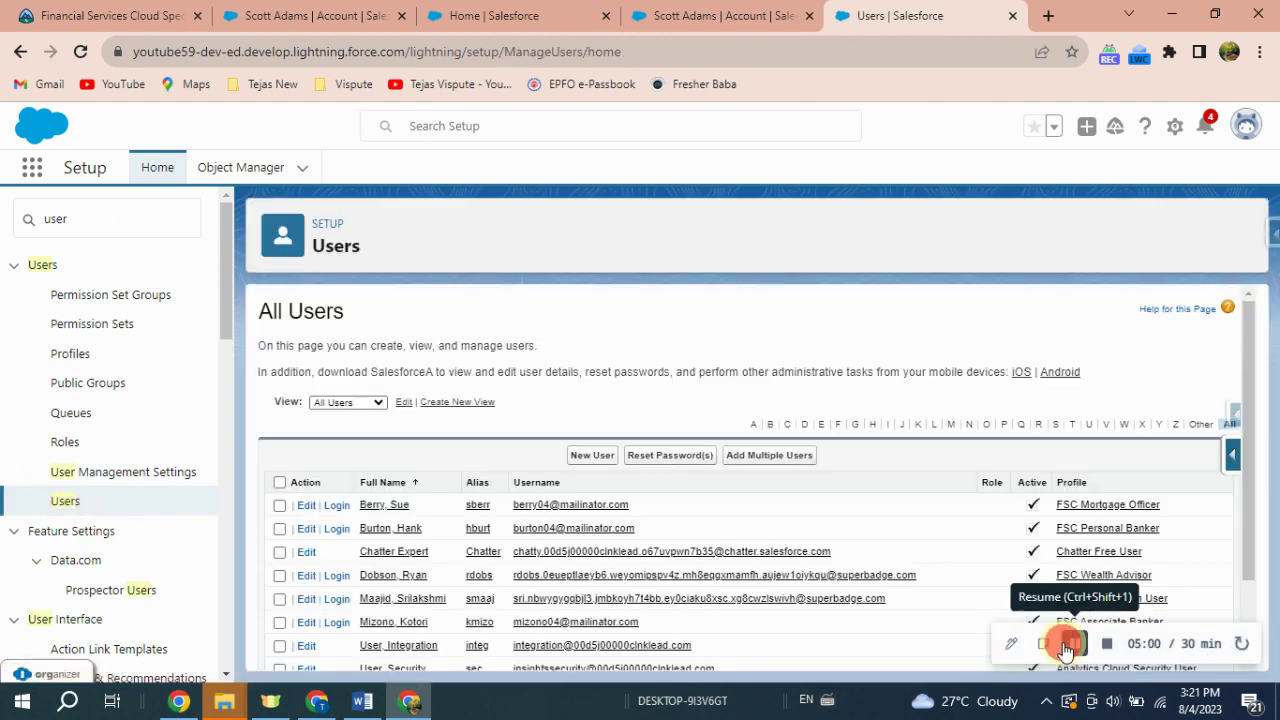
Log in as the user with the FSC Wealth Advisor profile and open the client's person account from the recently viewed accounts
{"action": "left_click", "coordinate": [337, 577]}
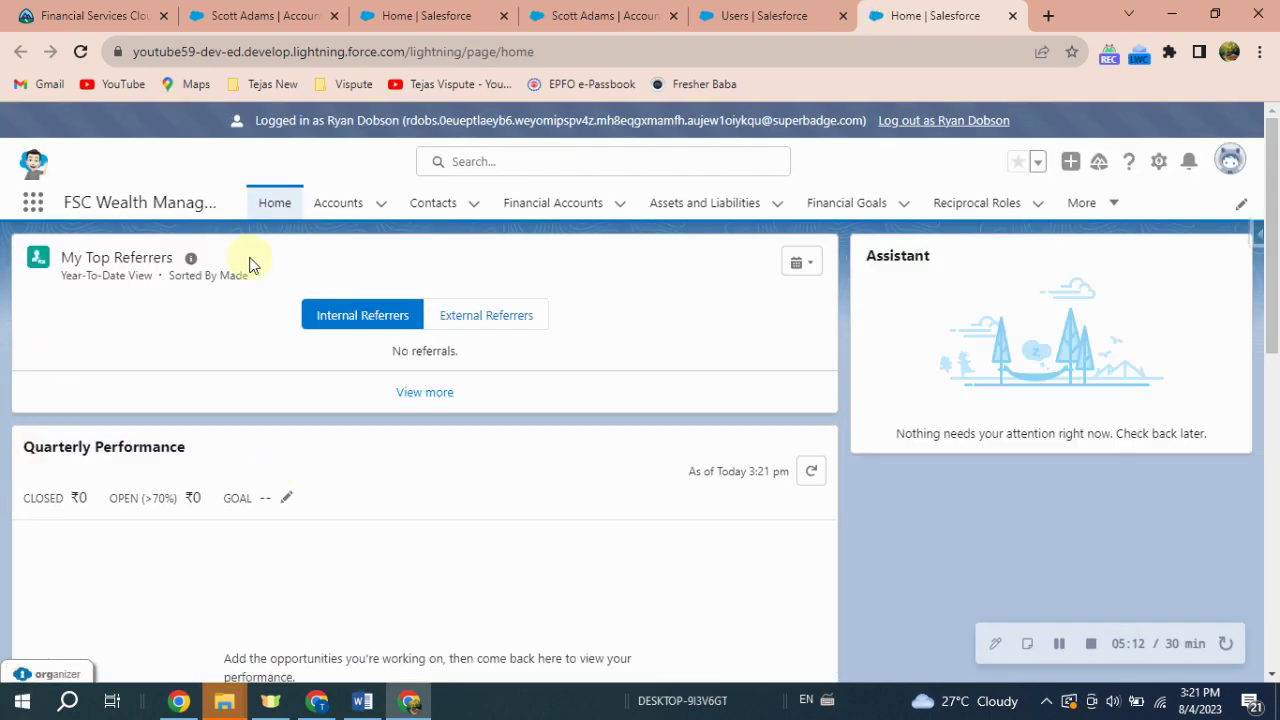
{"action": "left_click", "coordinate": [348, 203]}
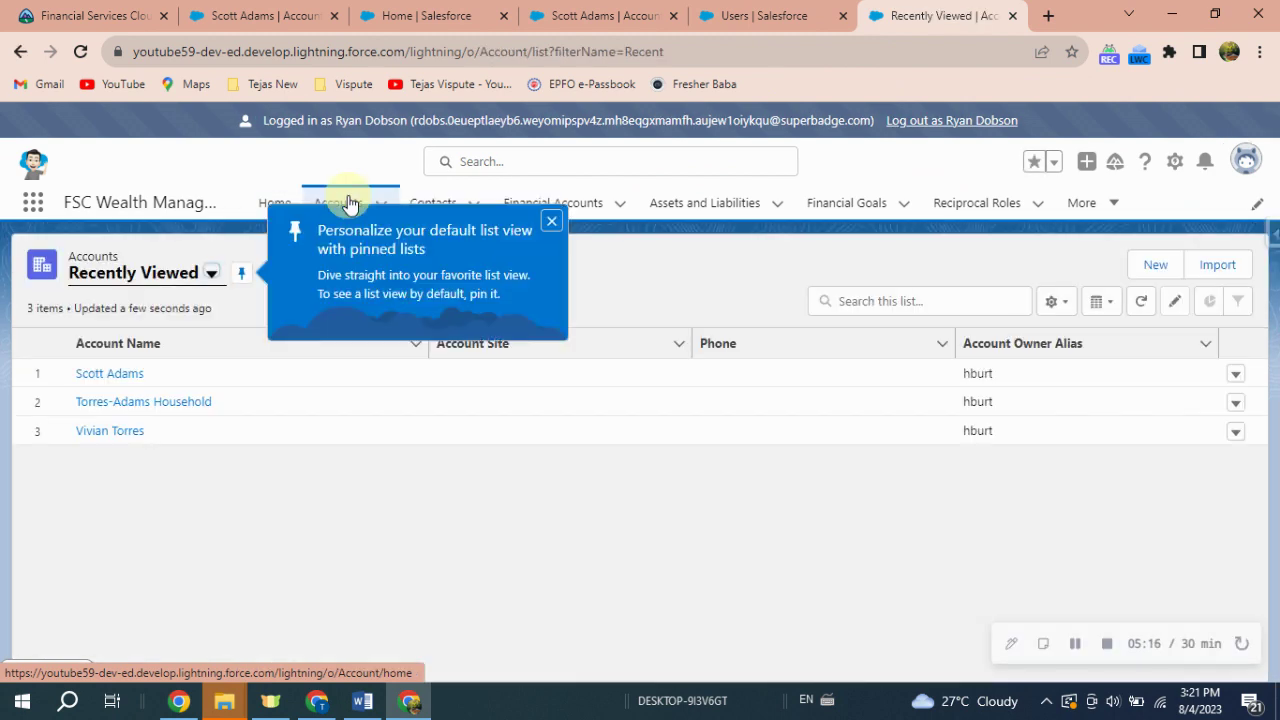
{"action": "left_click", "coordinate": [110, 373]}
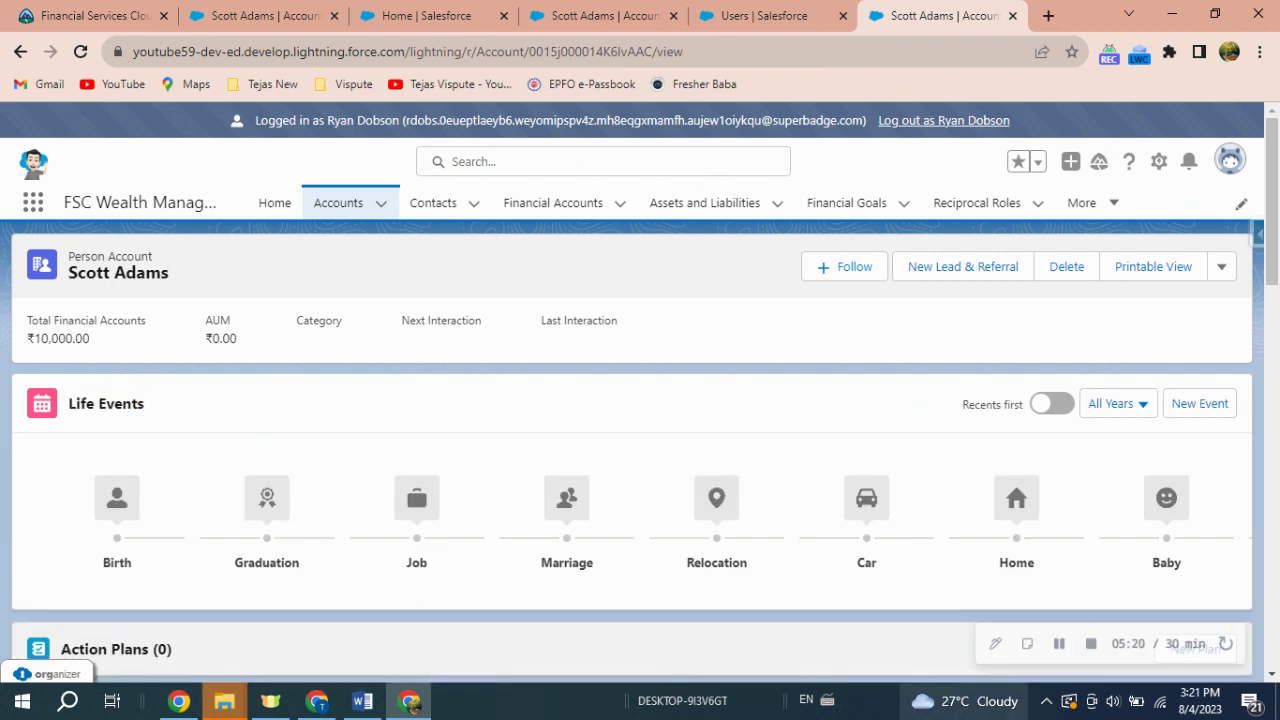
{"action": "left_click", "coordinate": [1059, 643]}
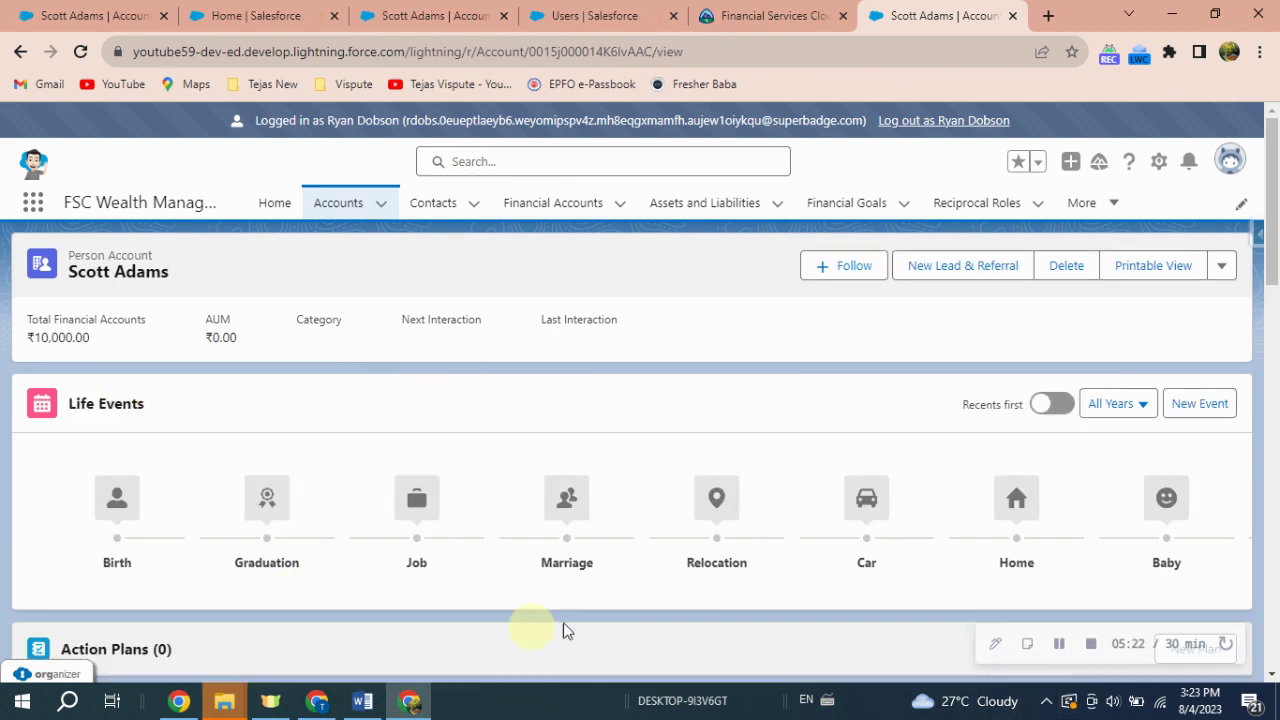
Start a new action plan from the Ski Boat life event on the person account and name it Bank Loan Opportunity
{"action": "left_click_drag", "start_coordinate": [665, 625], "coordinate": [1092, 621]}
{"action": "left_click", "coordinate": [1180, 497]}
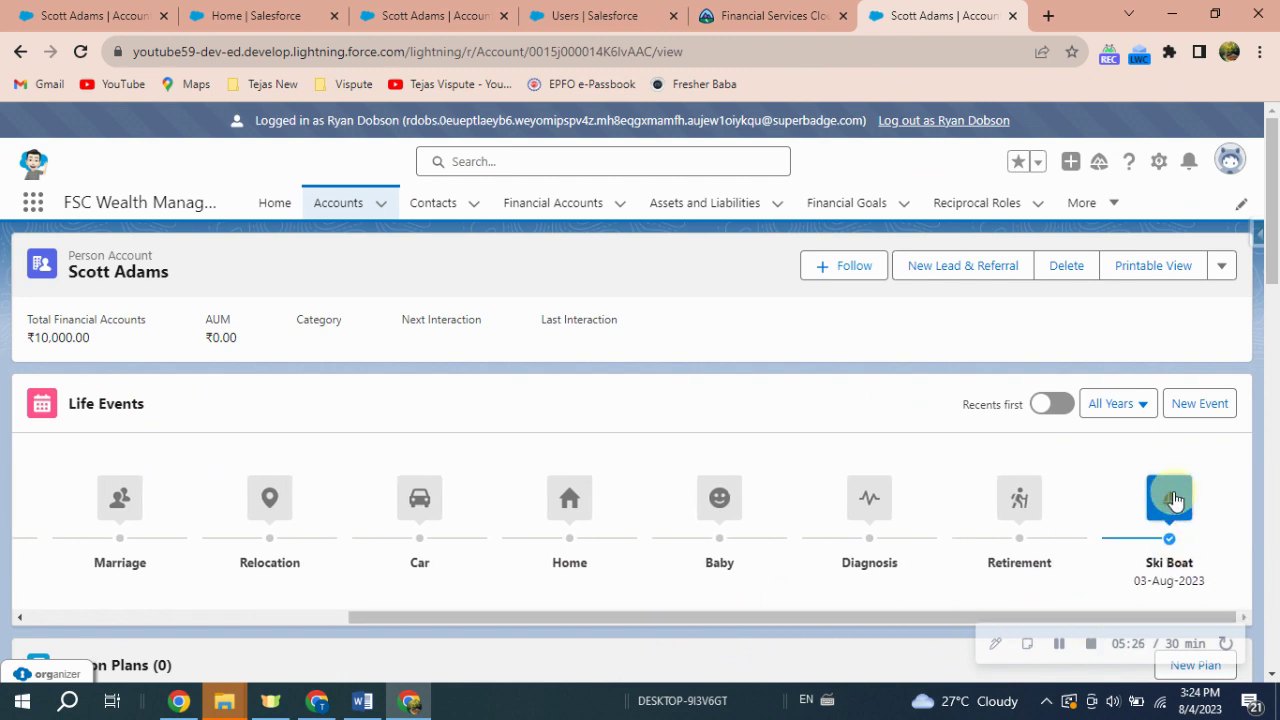
{"action": "left_click", "coordinate": [1091, 547]}
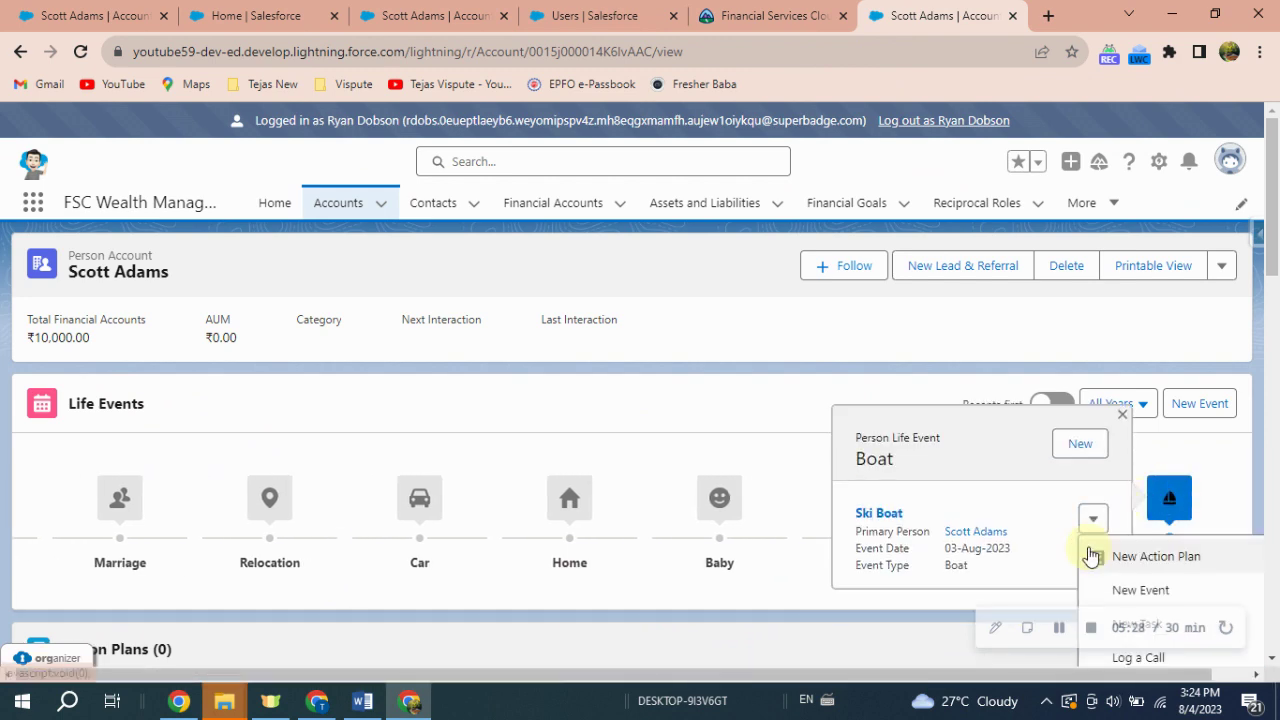
{"action": "left_click", "coordinate": [1149, 558]}
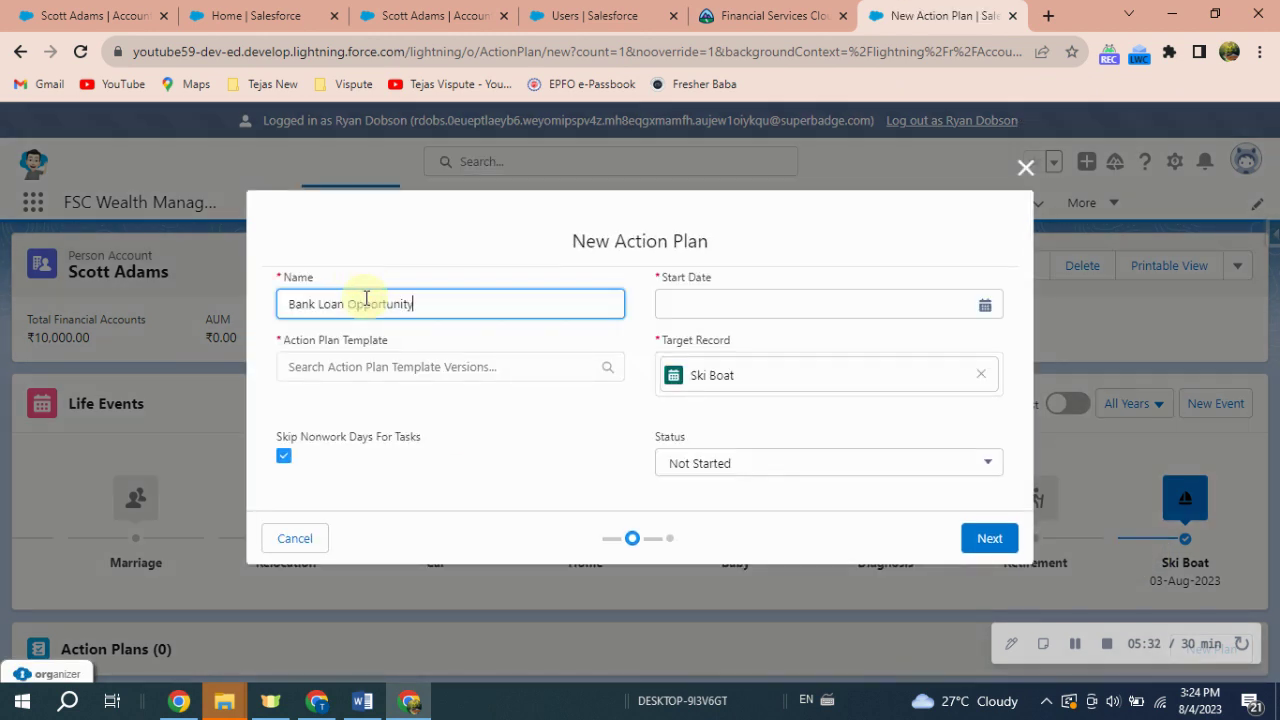
Assign the Bank Loan Opportunity template to the action plan, set its start date to 04/08/2023 and save the plan
{"action": "left_click", "coordinate": [372, 365]}
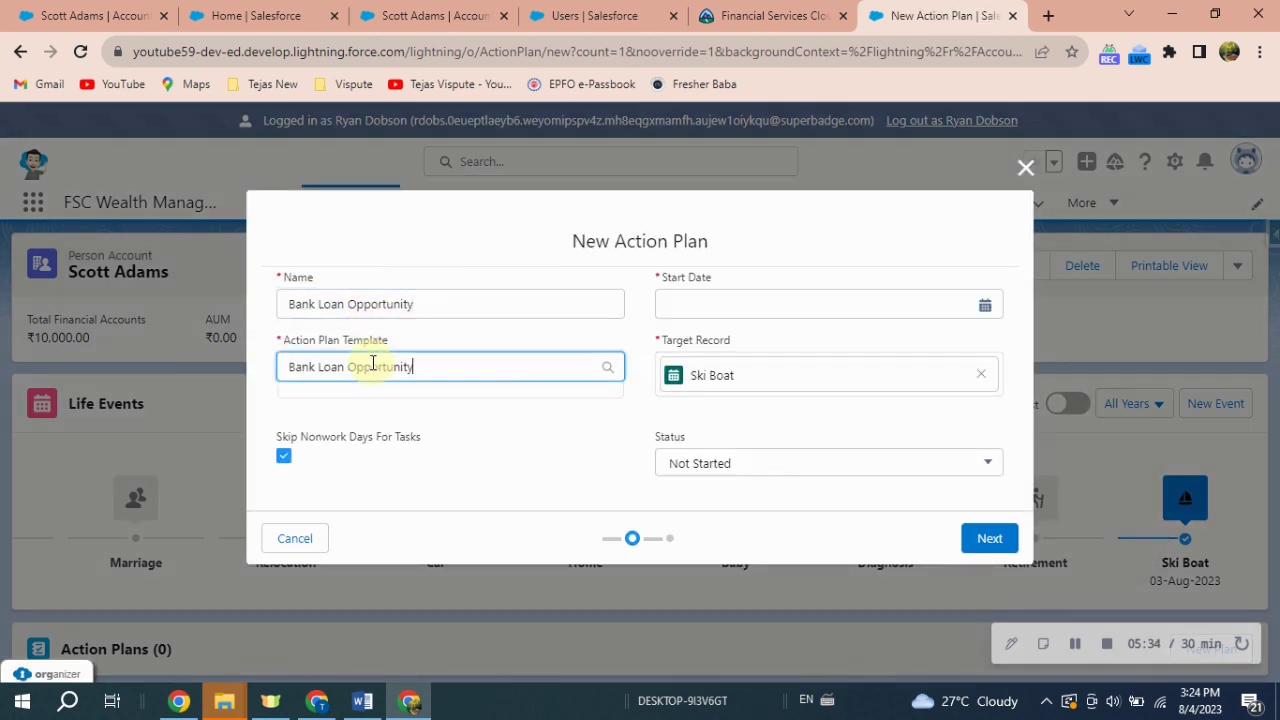
{"action": "left_click", "coordinate": [386, 440]}
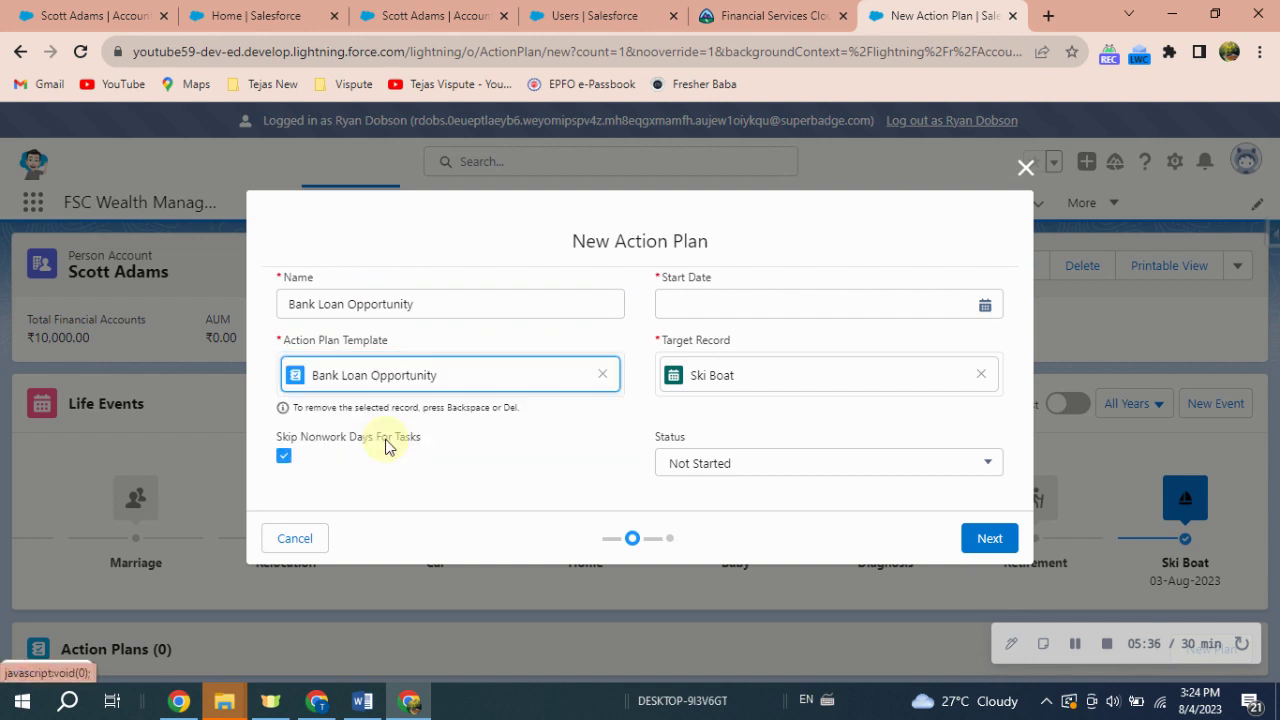
{"action": "left_click", "coordinate": [773, 302]}
{"action": "left_click", "coordinate": [866, 260]}
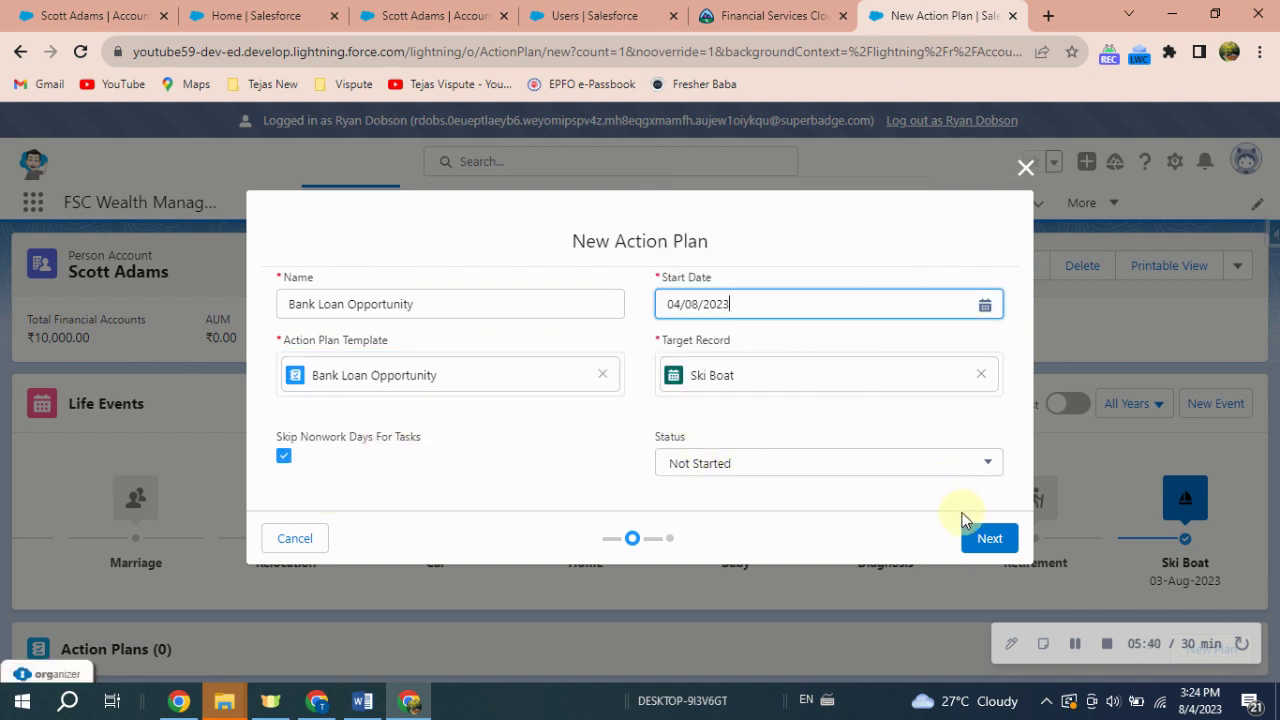
{"action": "left_click", "coordinate": [982, 538]}
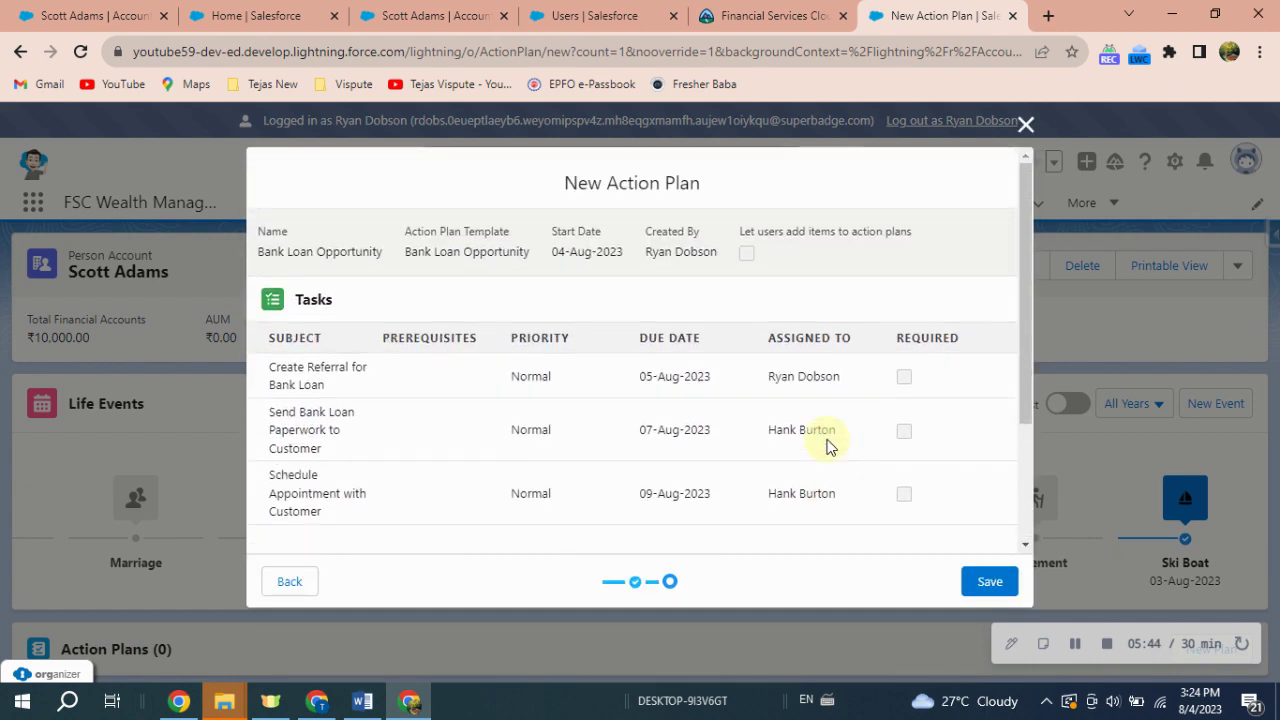
{"action": "left_click", "coordinate": [988, 584]}
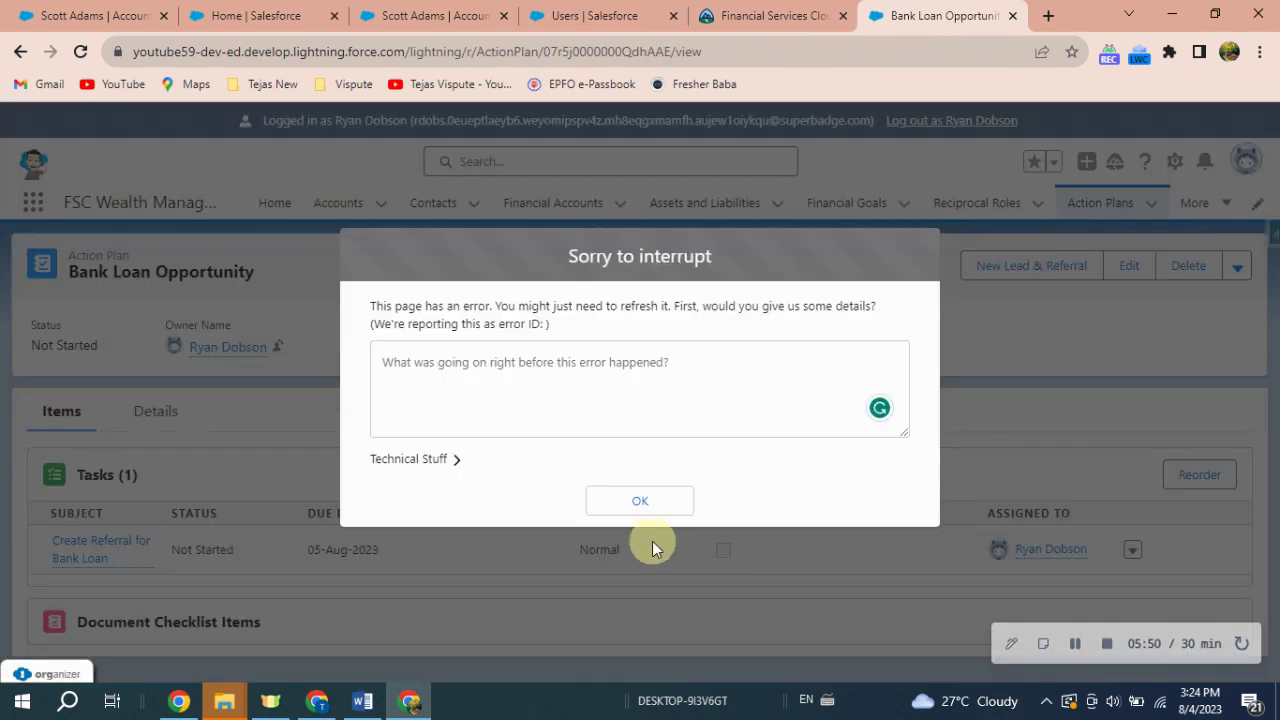
Dismiss the messages over the action plan record and log out of the wealth advisor's session
{"action": "left_click", "coordinate": [655, 500]}
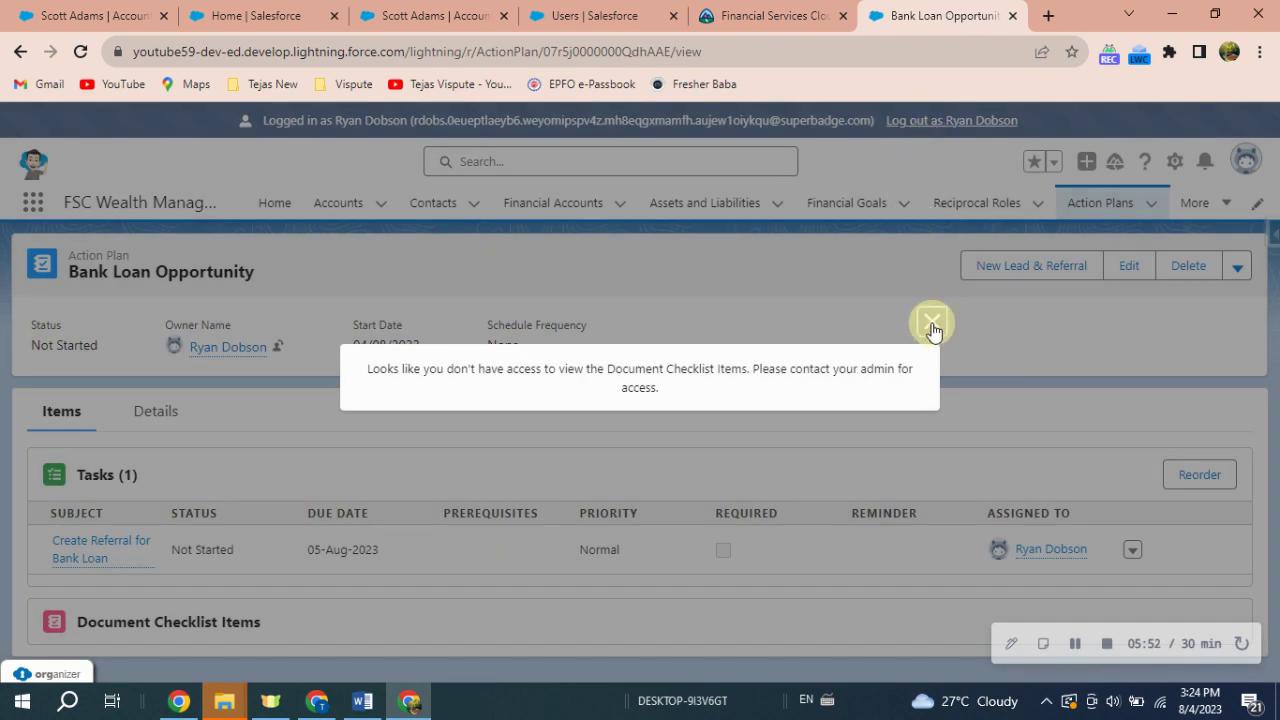
{"action": "left_click", "coordinate": [932, 327]}
{"action": "left_click", "coordinate": [903, 124]}
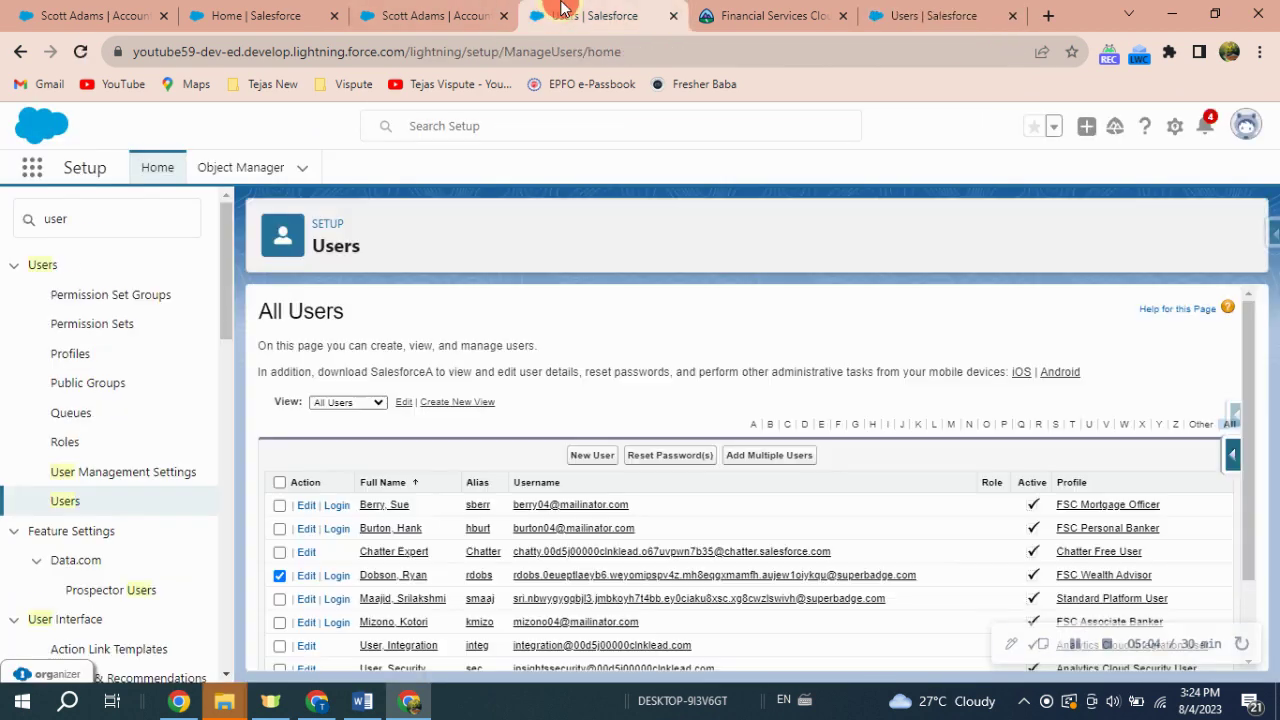
Return to the Trailhead superbadge page and run the check for challenge 6, Action Plans
{"action": "left_click", "coordinate": [722, 12]}
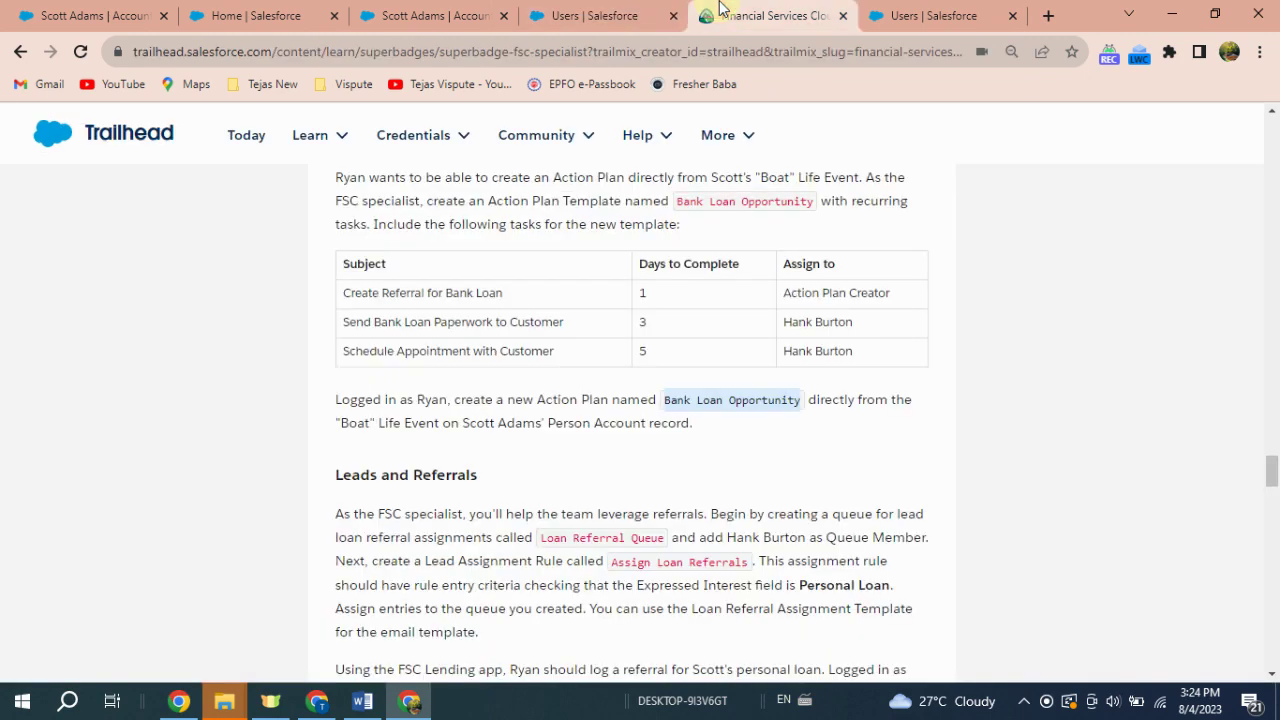
{"action": "scroll", "coordinate": [652, 552], "scroll_direction": "down", "scroll_amount": 15}
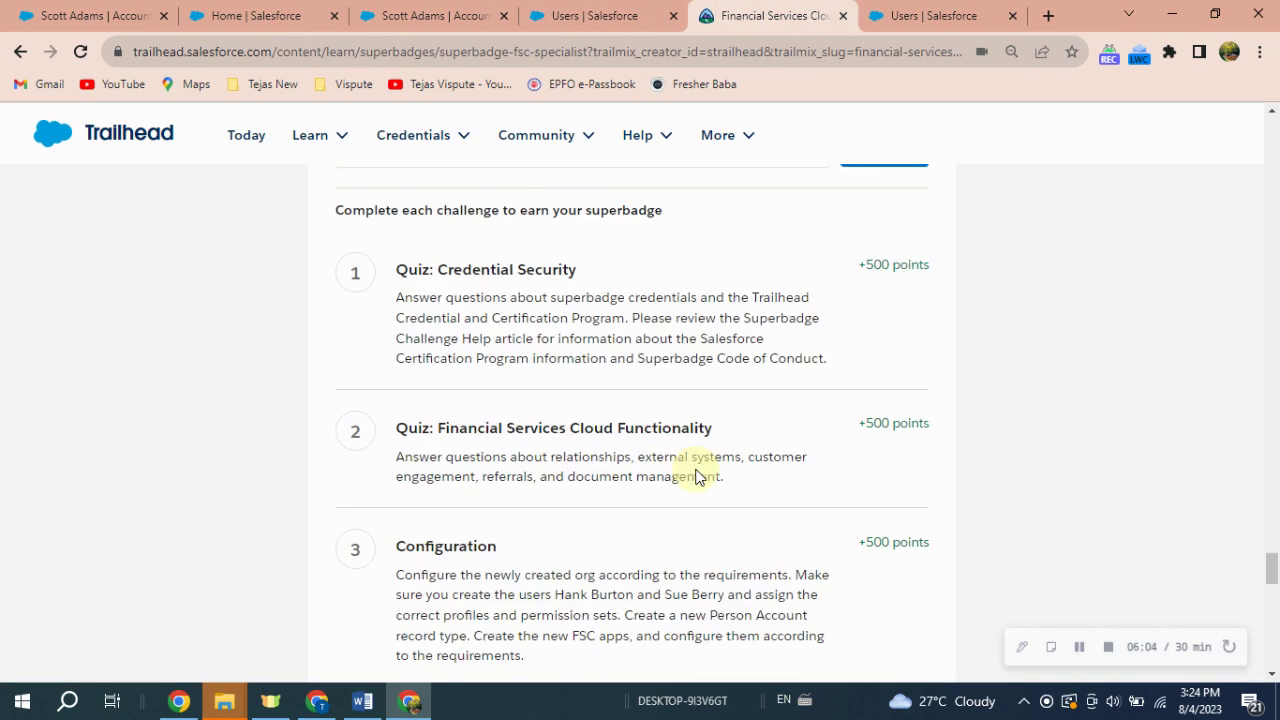
{"action": "scroll", "coordinate": [705, 470], "scroll_direction": "down", "scroll_amount": 2}
{"action": "left_click", "coordinate": [884, 468]}
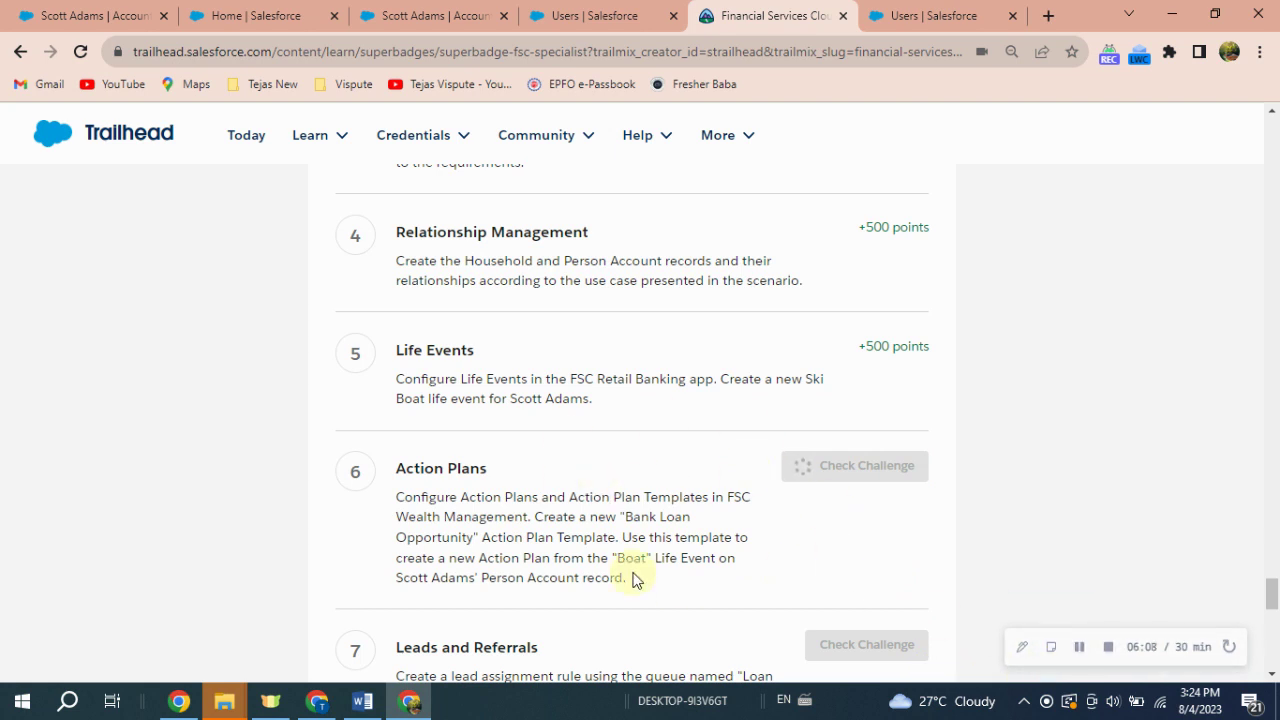
{"action": "left_click", "coordinate": [1079, 651]}
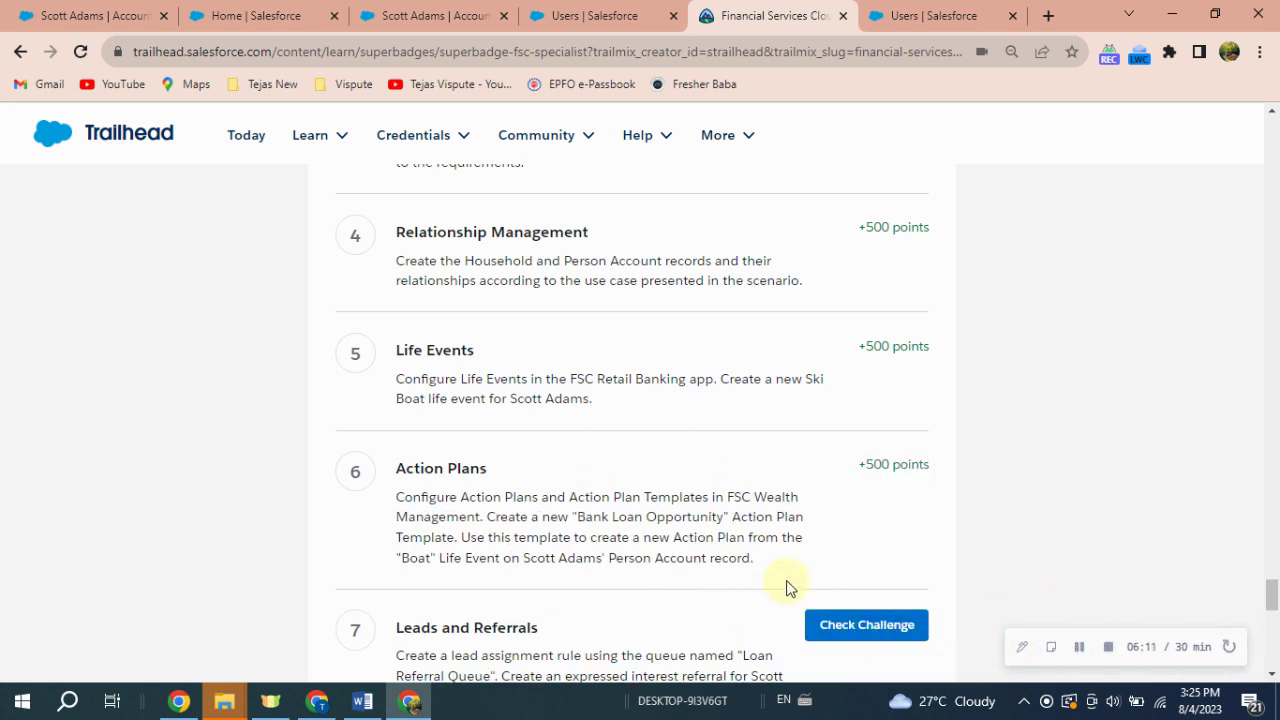
{"action": "left_click_drag", "start_coordinate": [786, 588], "coordinate": [398, 468]}
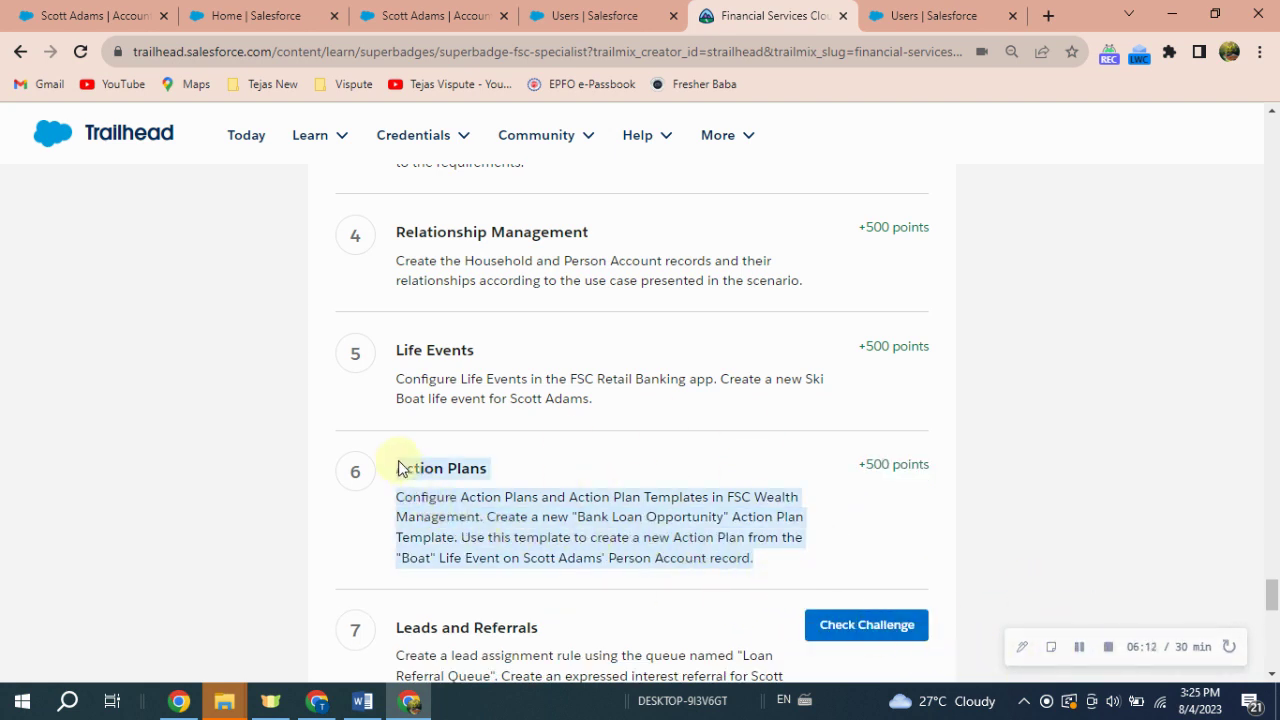
{"action": "left_click_drag", "start_coordinate": [861, 458], "coordinate": [943, 463]}
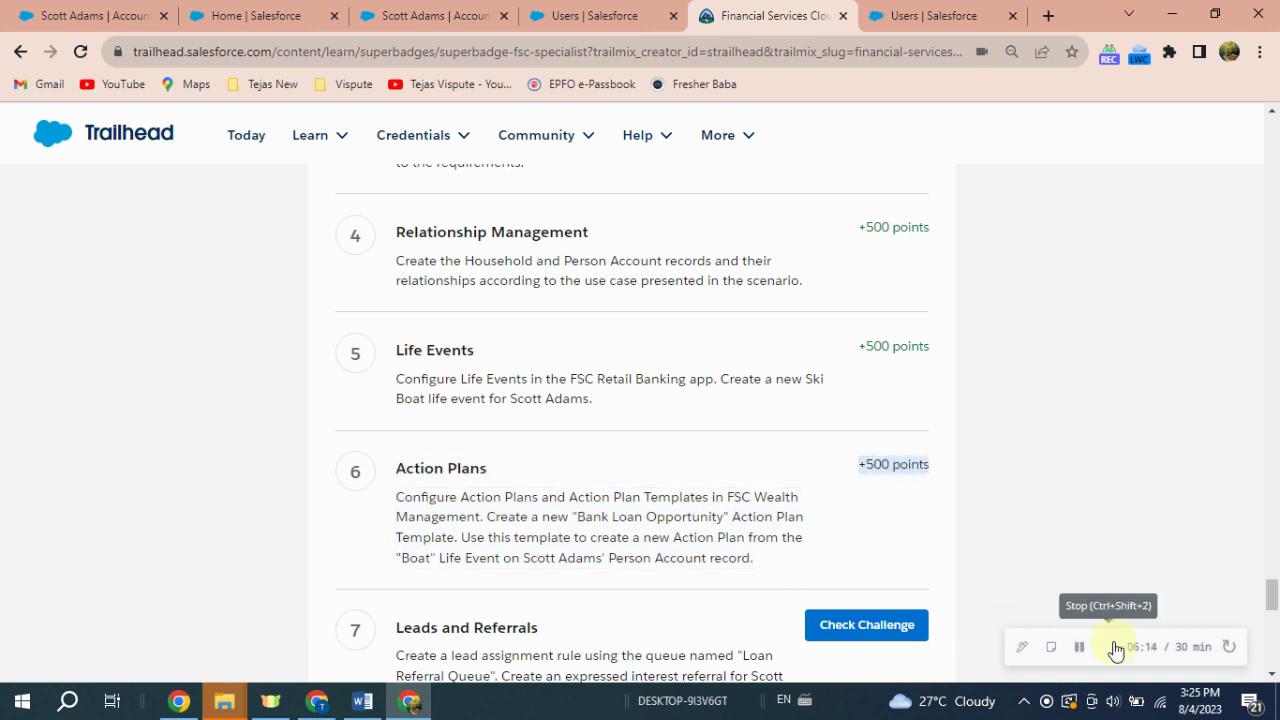